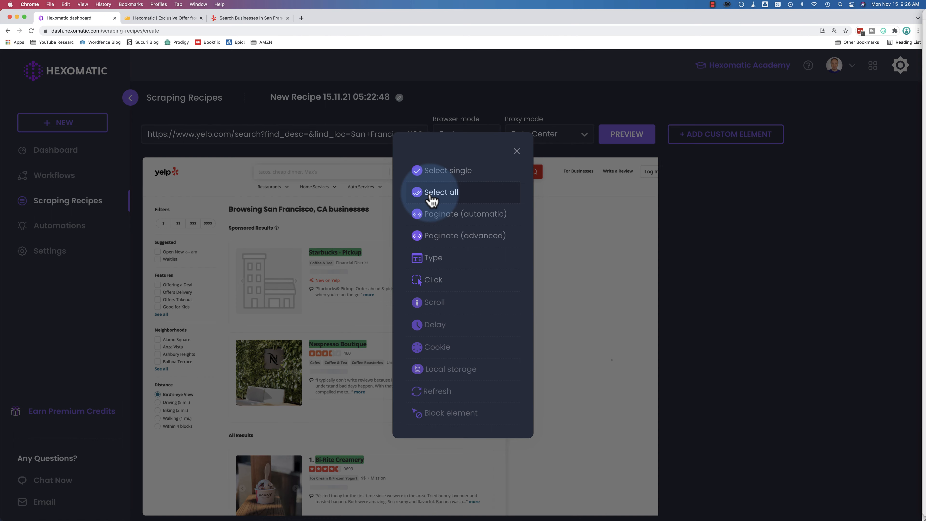
- Capture all the business names as a field labelled business_name with type Text
click(431, 199)
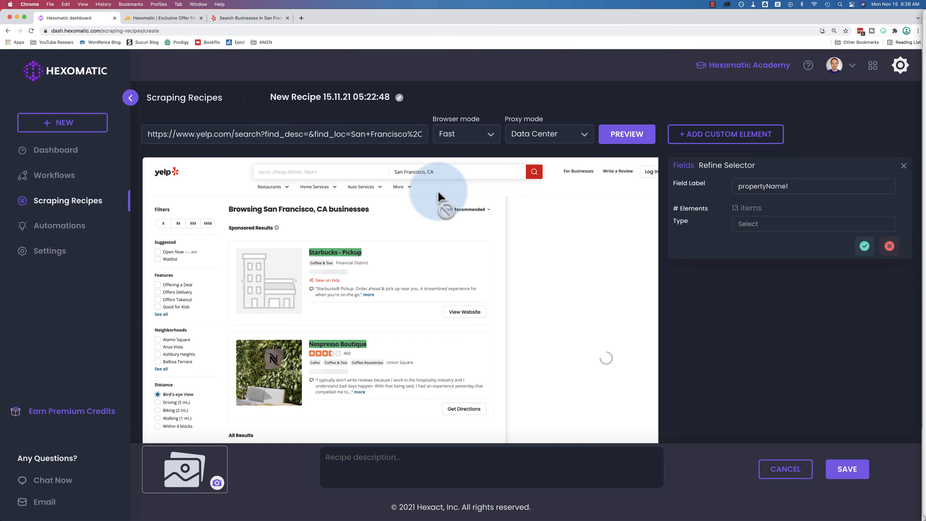
double_click(748, 188)
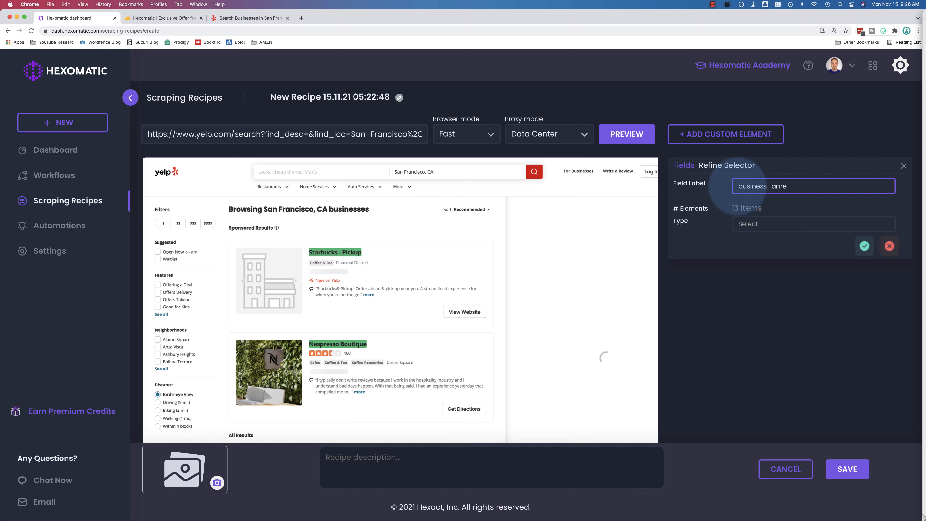
drag(776, 187, 764, 188)
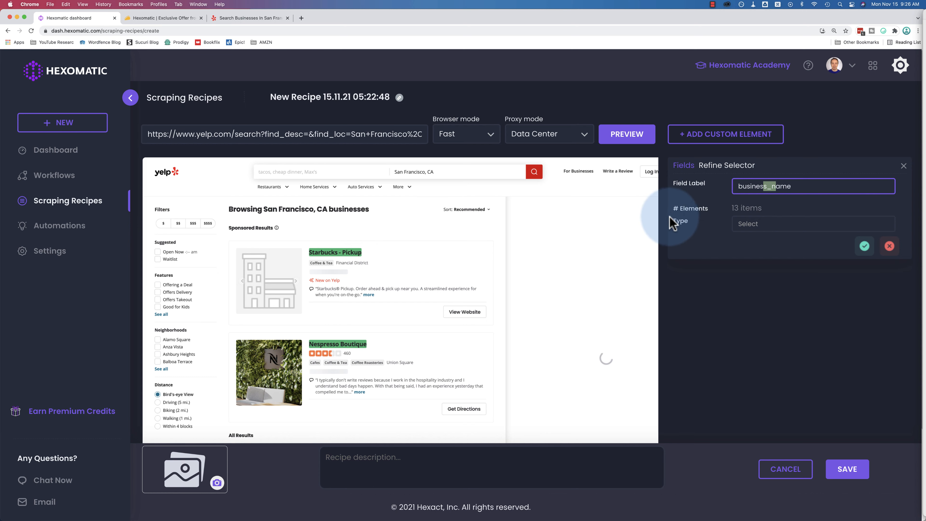
click(751, 224)
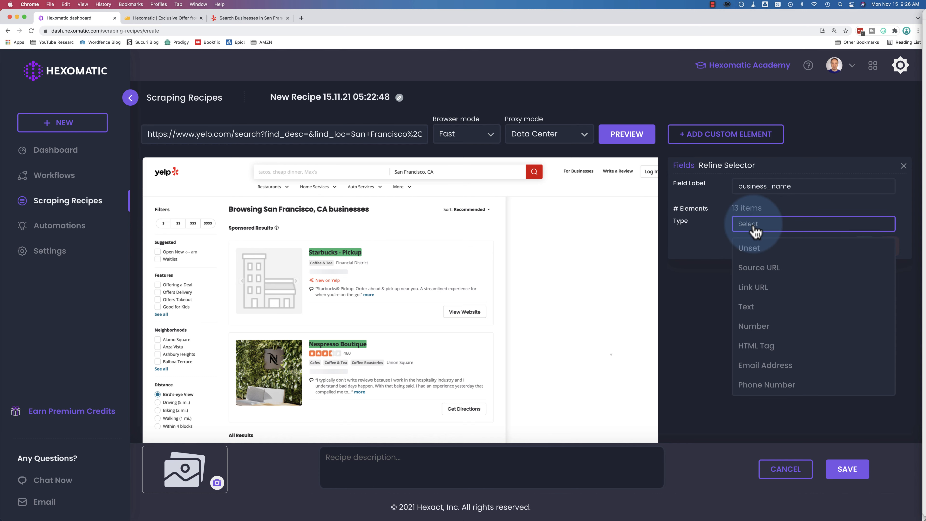
click(753, 308)
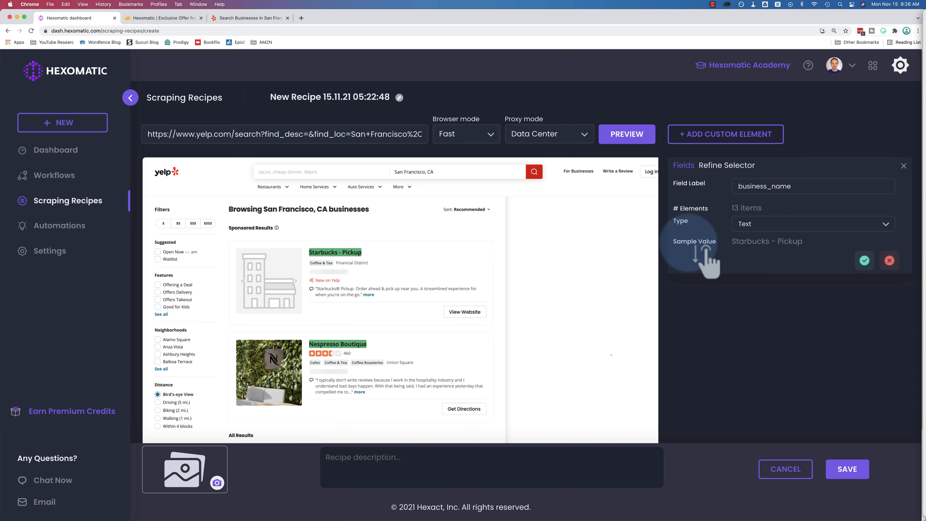
click(863, 261)
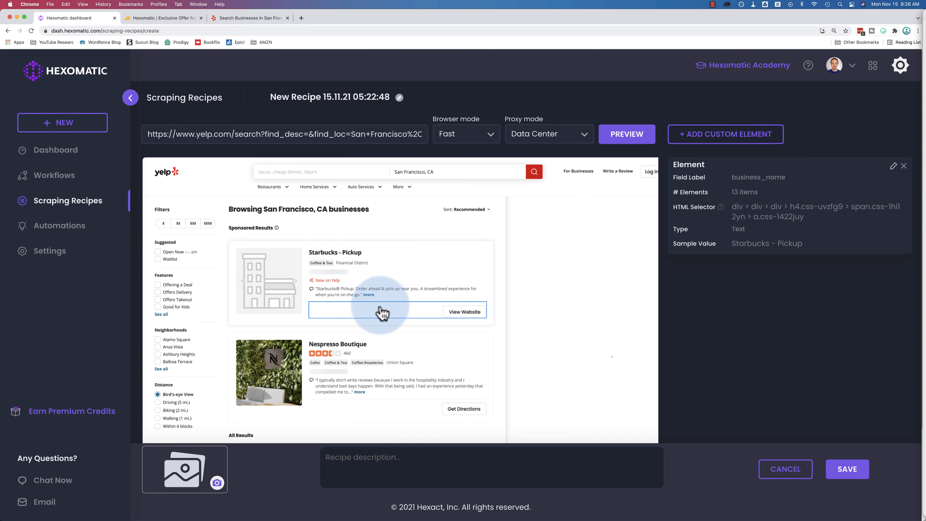
- Capture all the listings' review snippets as a field labelled business_description with type Text
scroll(352, 292, down, 3)
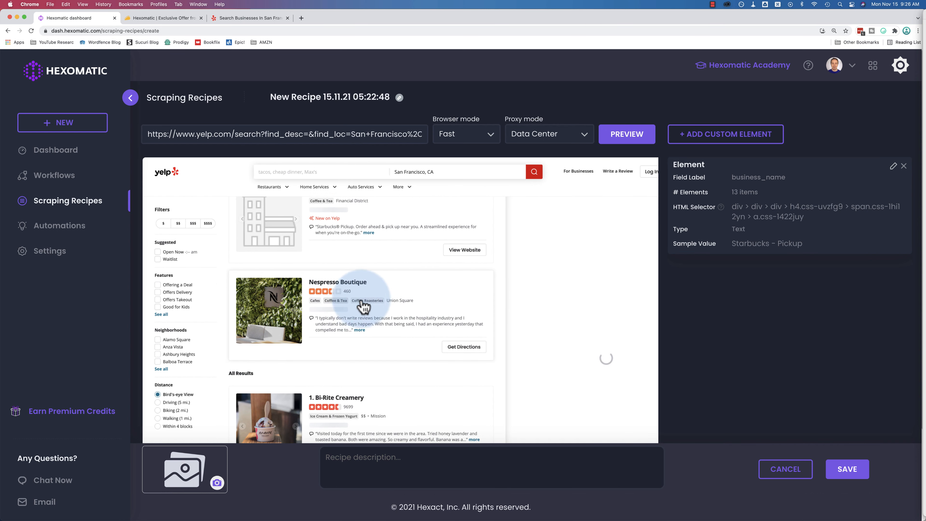
scroll(371, 305, down, 3)
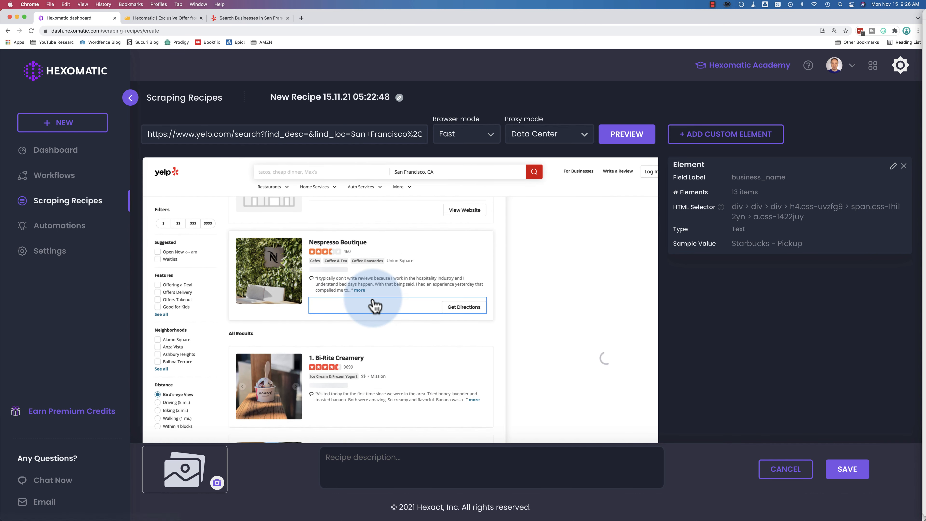
click(331, 286)
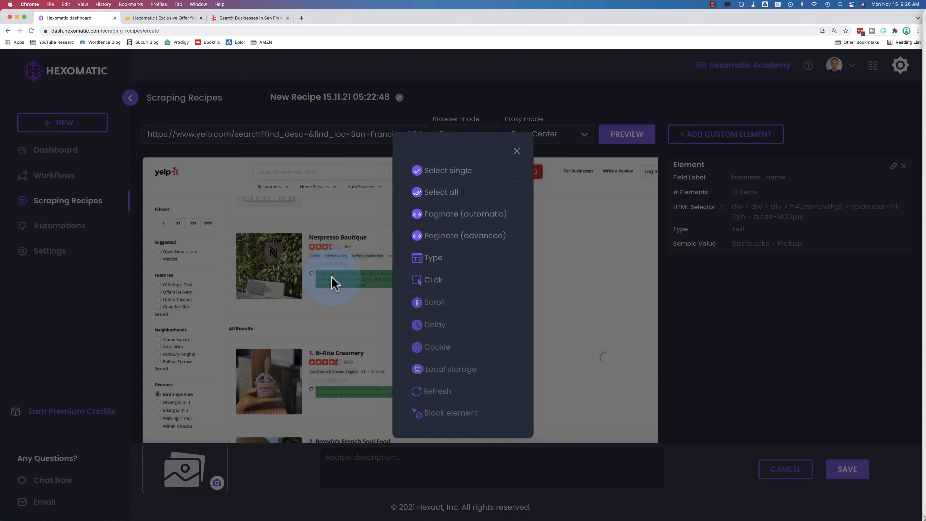
click(441, 192)
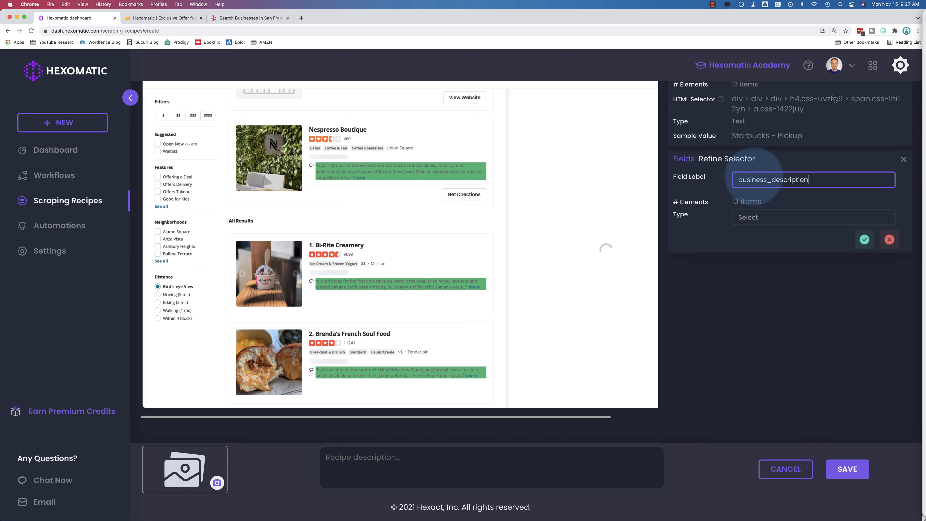
click(748, 217)
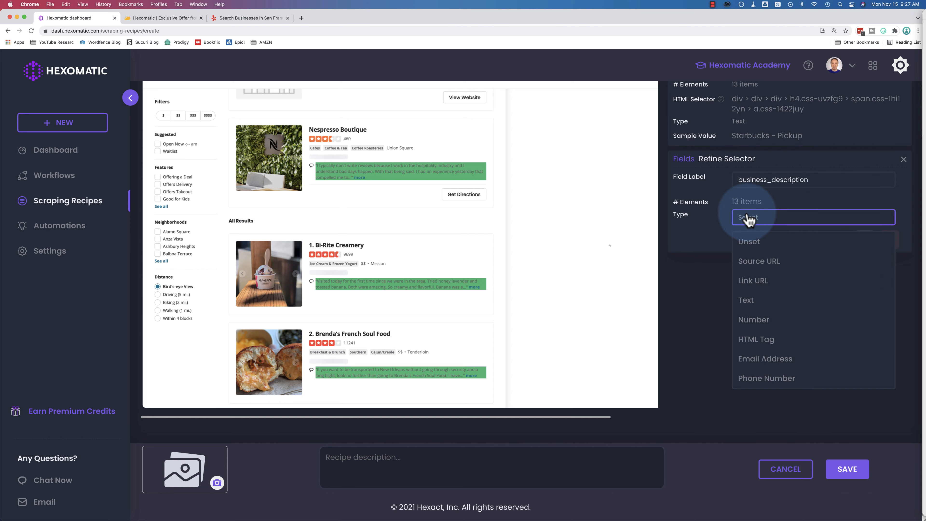
click(752, 308)
click(864, 274)
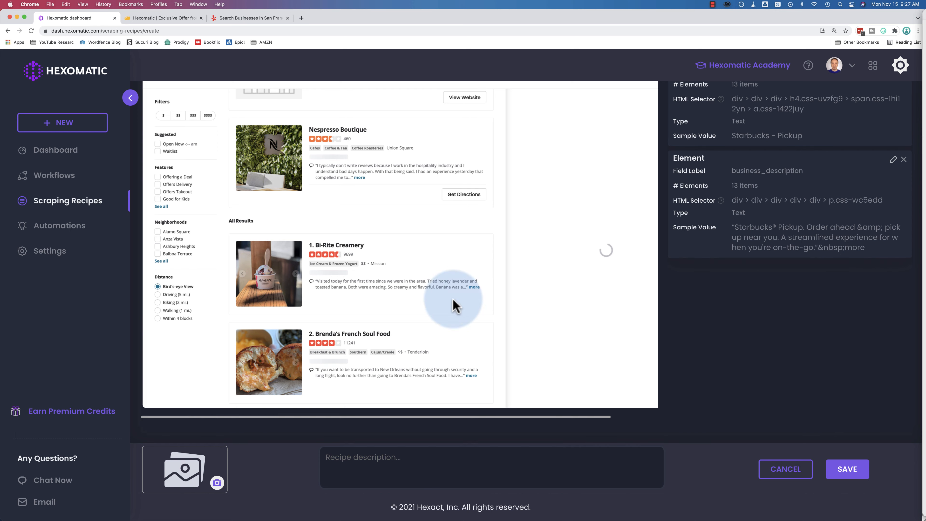
- Select all the price levels in the listings, try the label cost with type Text, and cancel the refinement
click(365, 264)
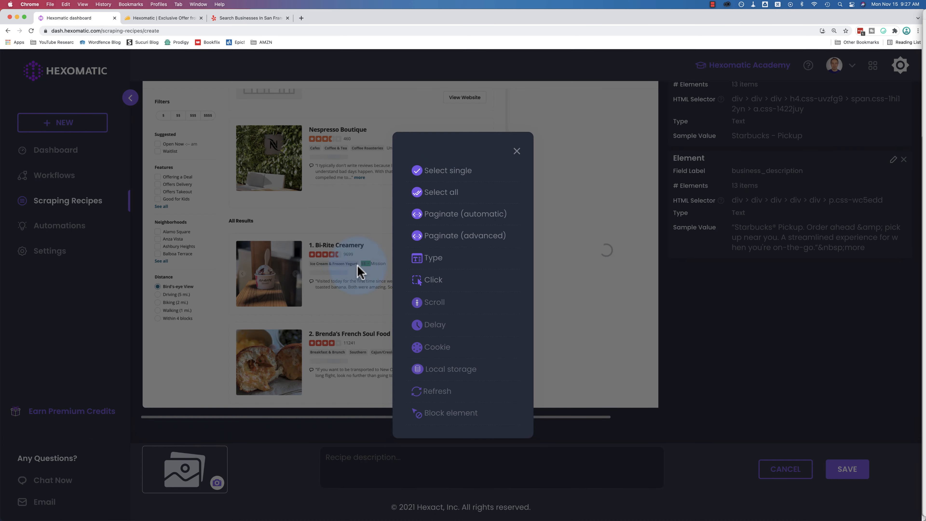
click(443, 194)
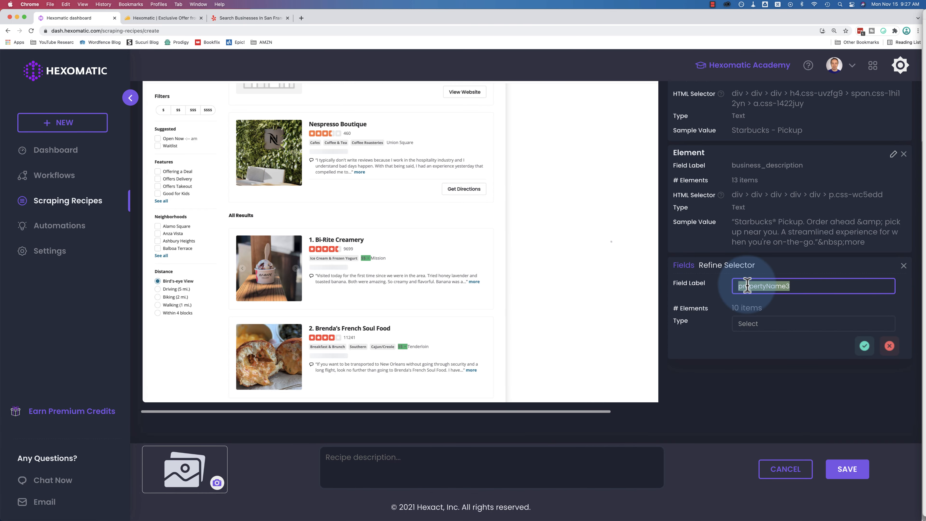
click(749, 323)
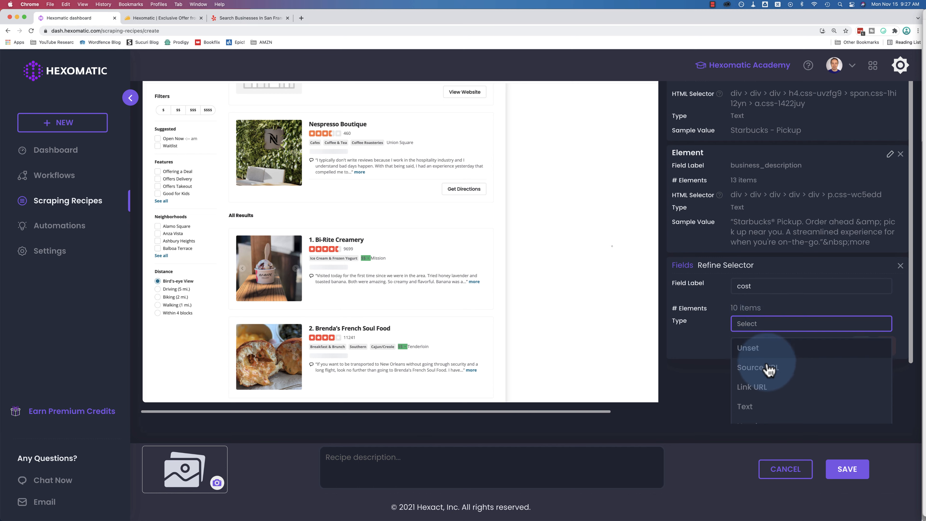
scroll(769, 370, down, 2)
scroll(768, 370, down, 2)
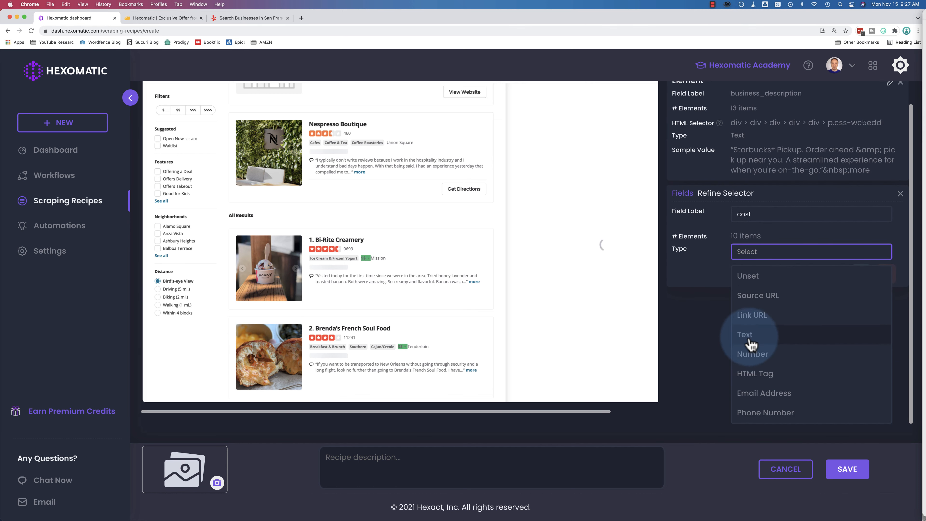
click(749, 341)
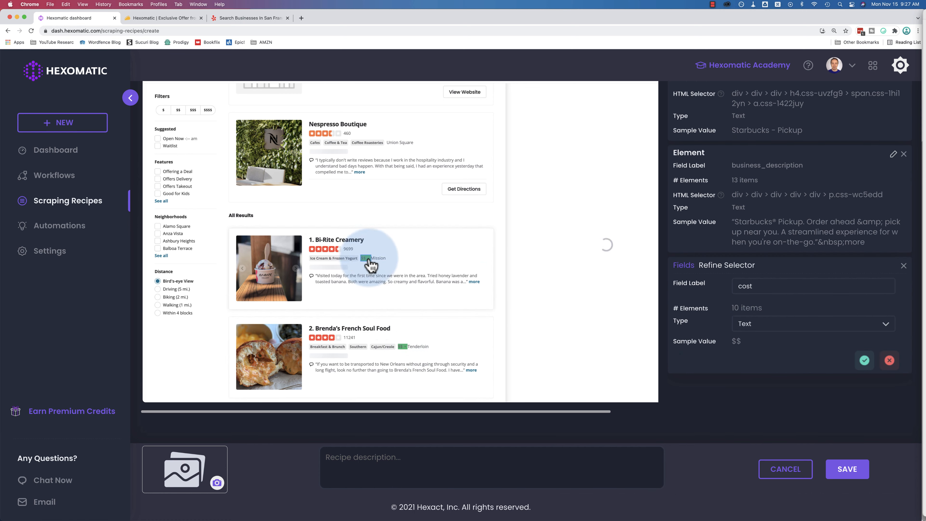
click(889, 361)
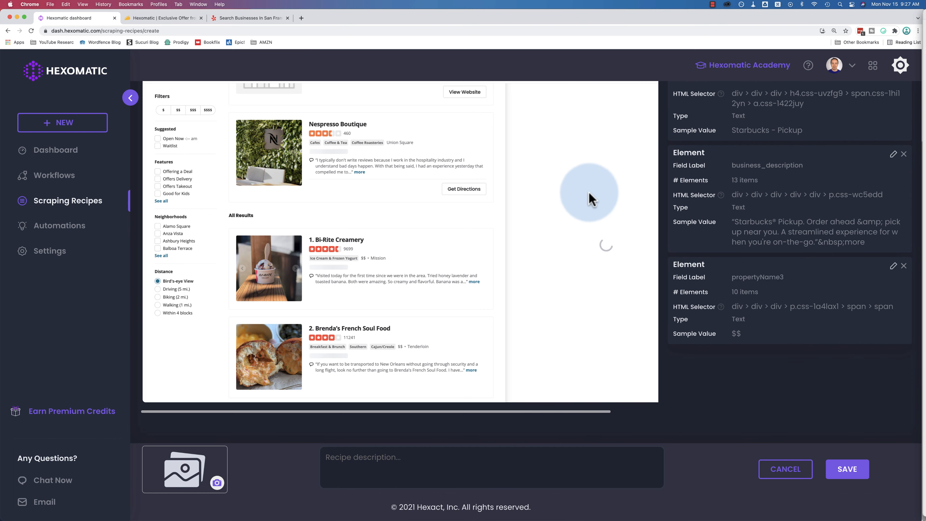
- Select all the business names again and set up a field labelled business_page_on_yelp with type Link URL
scroll(734, 175, up, 2)
scroll(622, 181, up, 2)
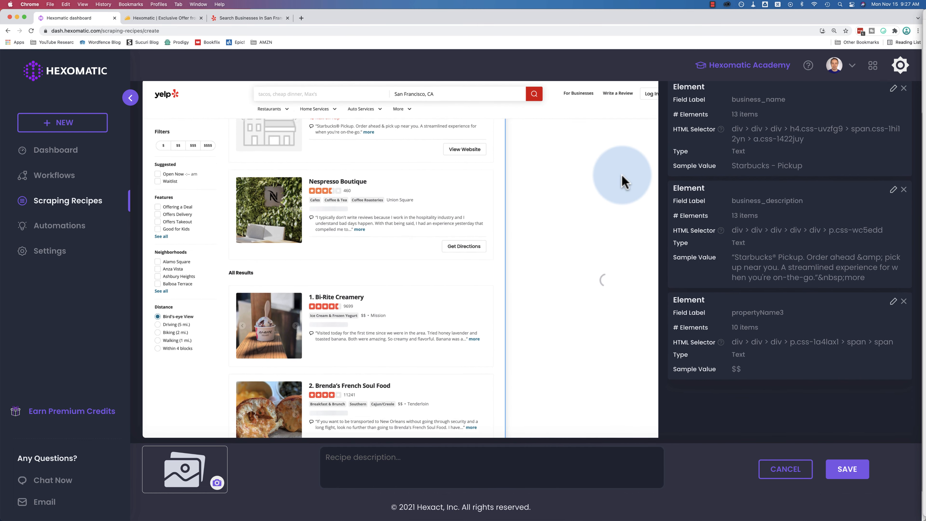
scroll(493, 252, up, 2)
scroll(492, 251, up, 4)
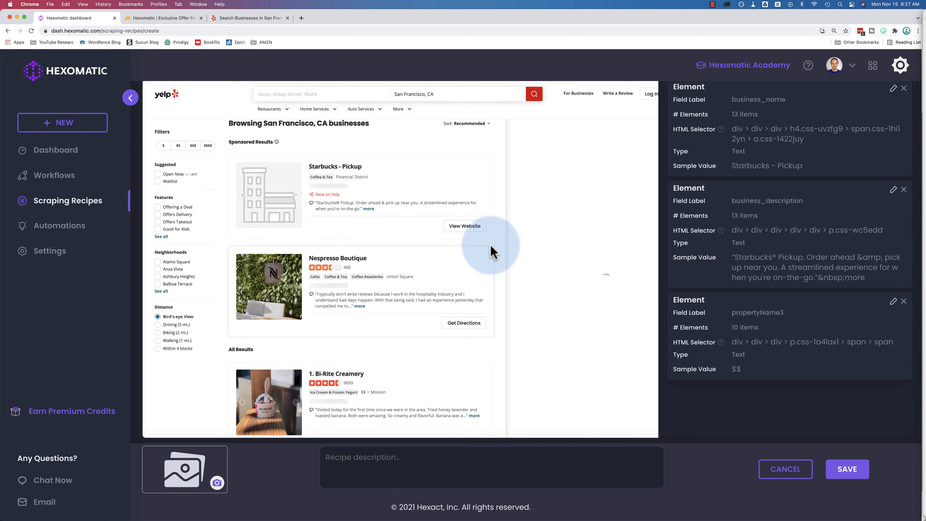
scroll(667, 197, down, 5)
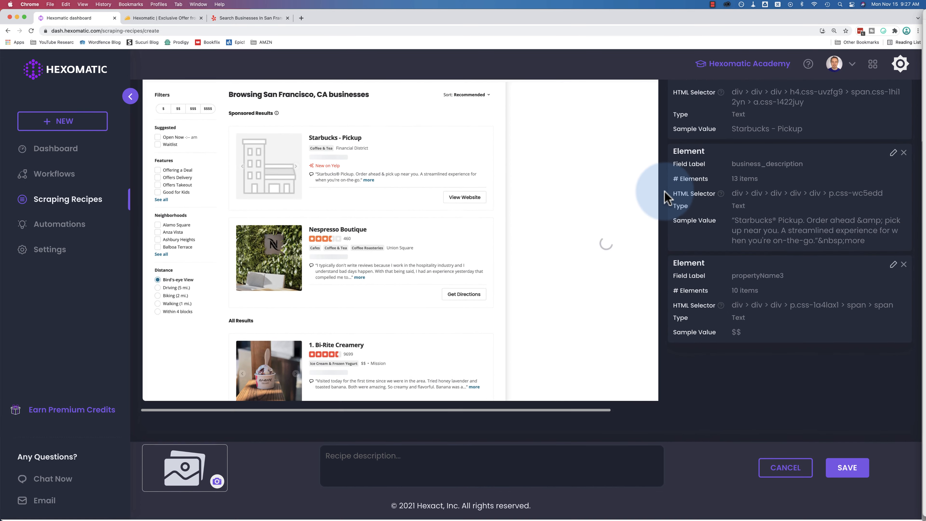
click(348, 237)
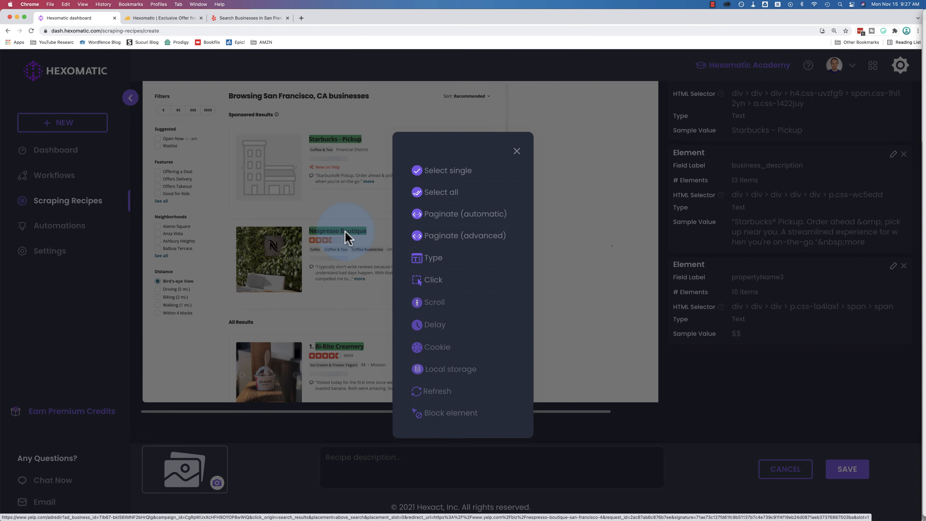
click(456, 197)
click(769, 347)
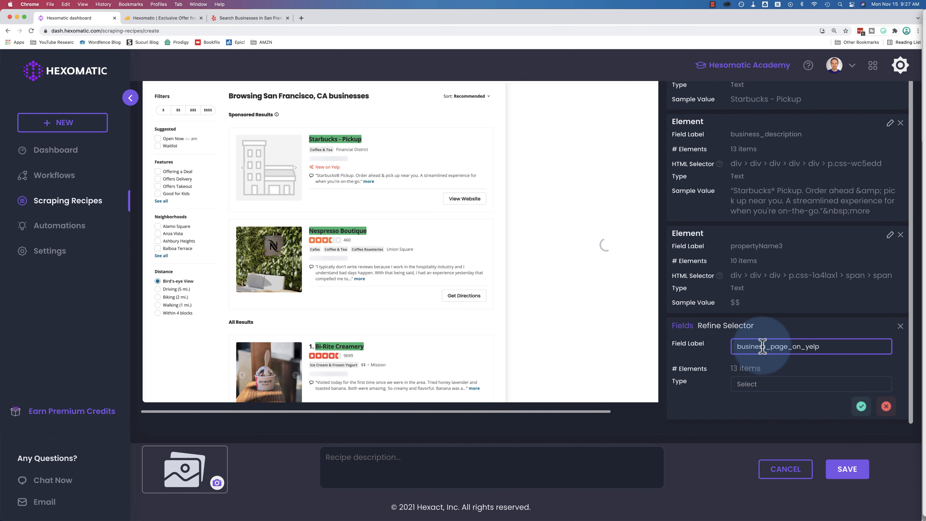
click(759, 385)
scroll(694, 387, down, 2)
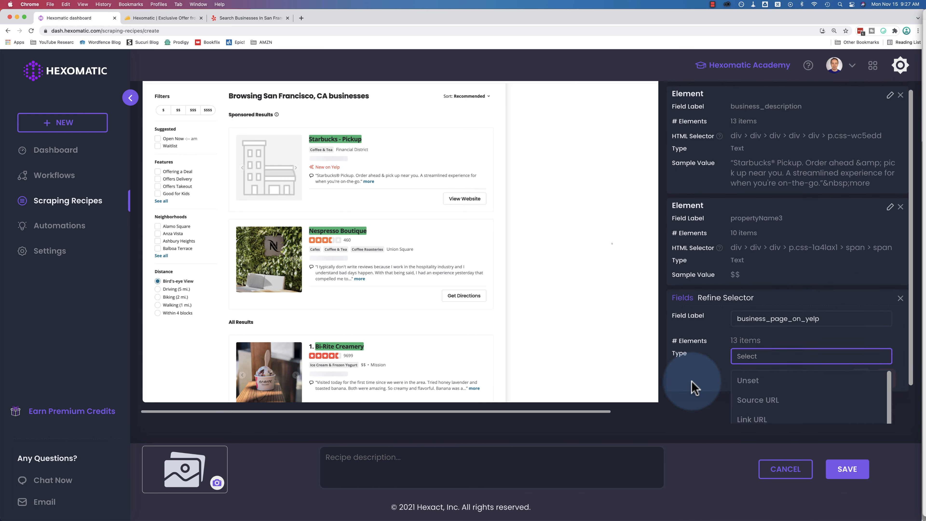
scroll(695, 387, down, 3)
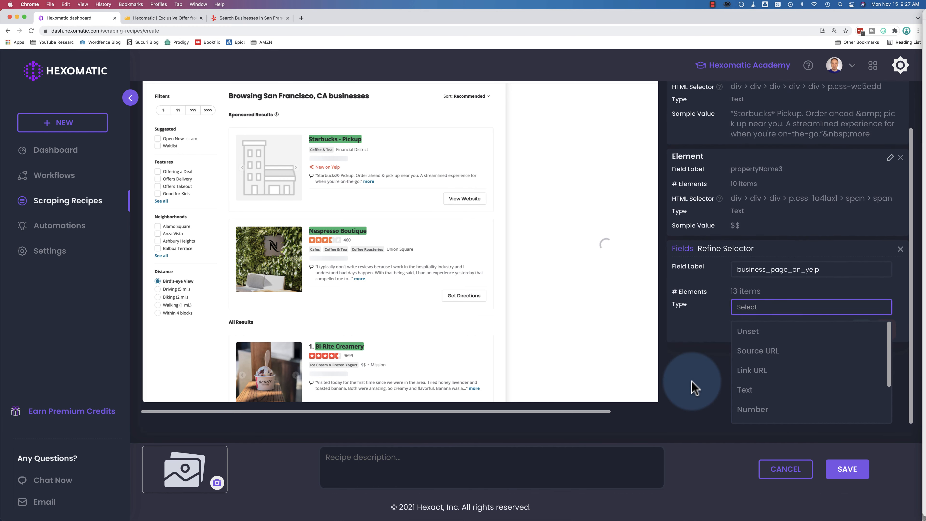
click(765, 371)
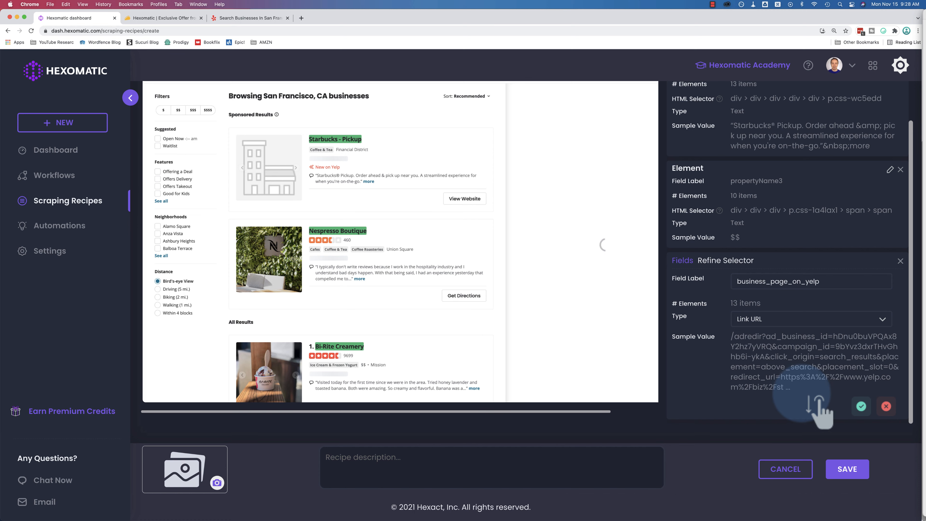
- Try Source URL and HTML Tag as the business_page_on_yelp field's type and return it to Link URL
click(748, 323)
click(755, 372)
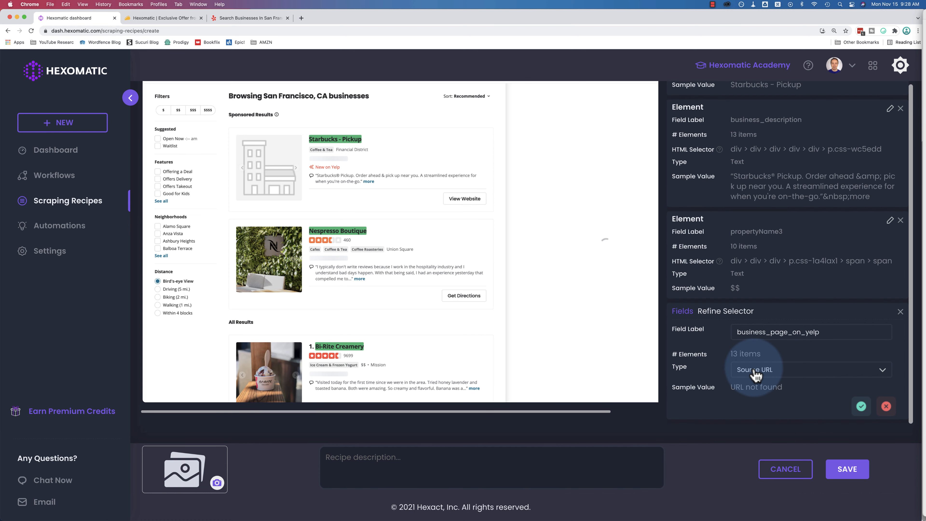
click(754, 372)
click(749, 399)
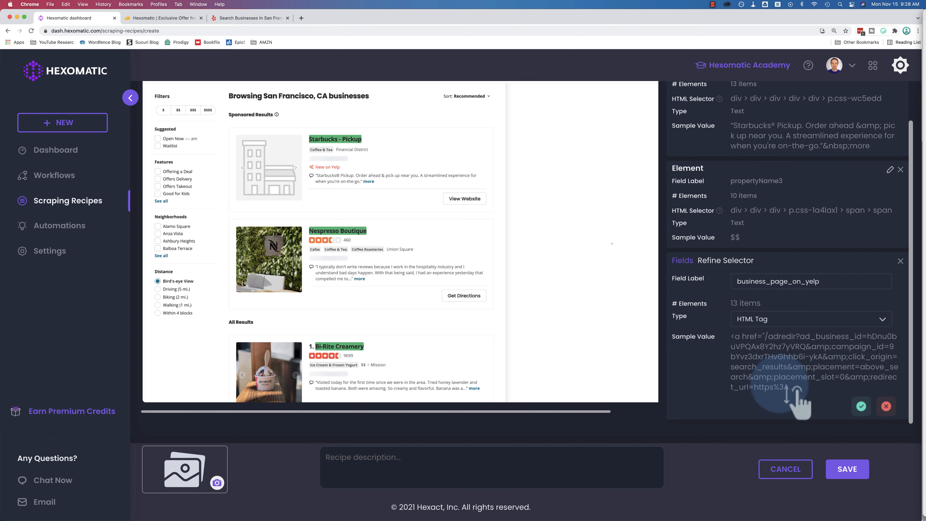
click(754, 319)
click(751, 378)
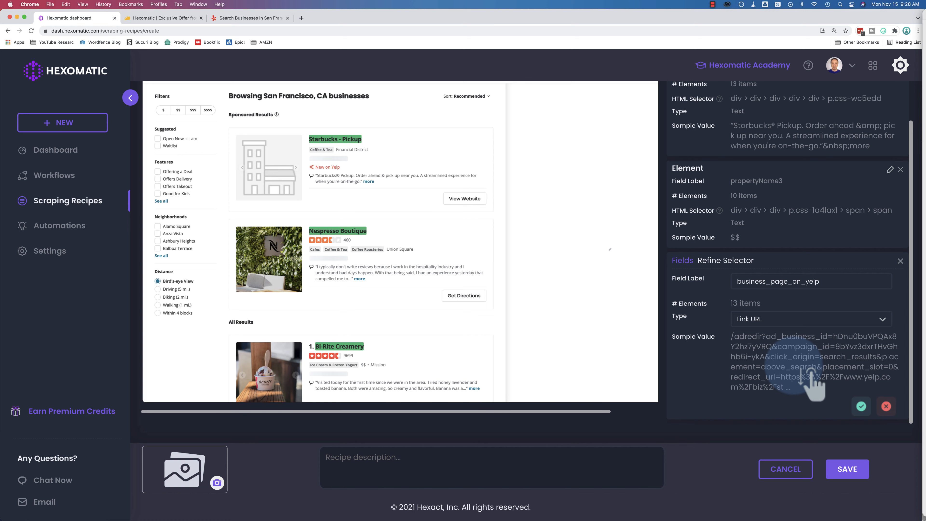
- Confirm the business_page_on_yelp field
click(861, 406)
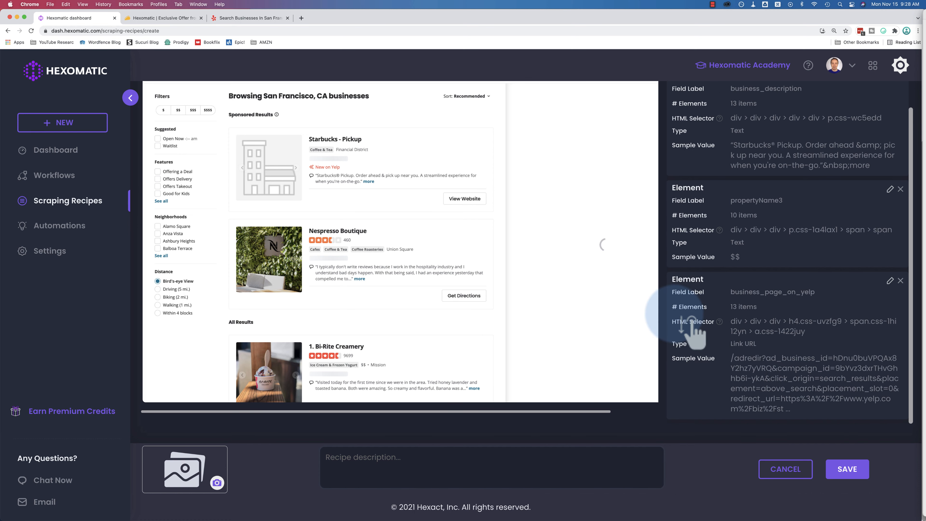
- Add a custom element, label it cost and set its type to Text
scroll(649, 257, up, 3)
scroll(465, 345, down, 2)
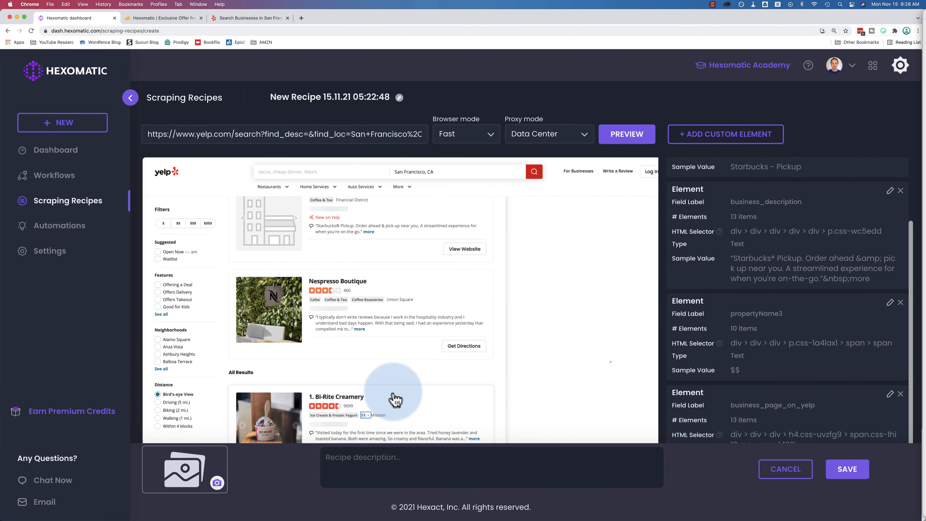
scroll(481, 327, down, 1)
click(706, 146)
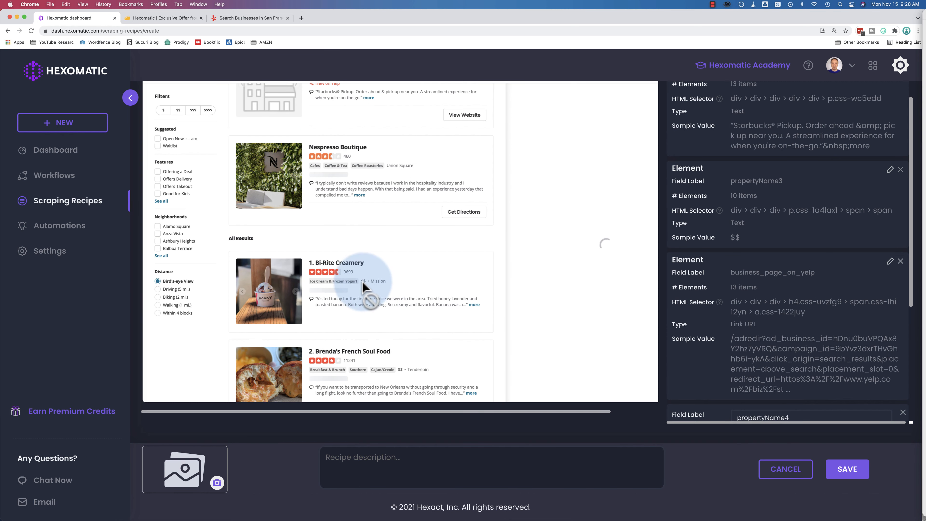
scroll(759, 292, down, 5)
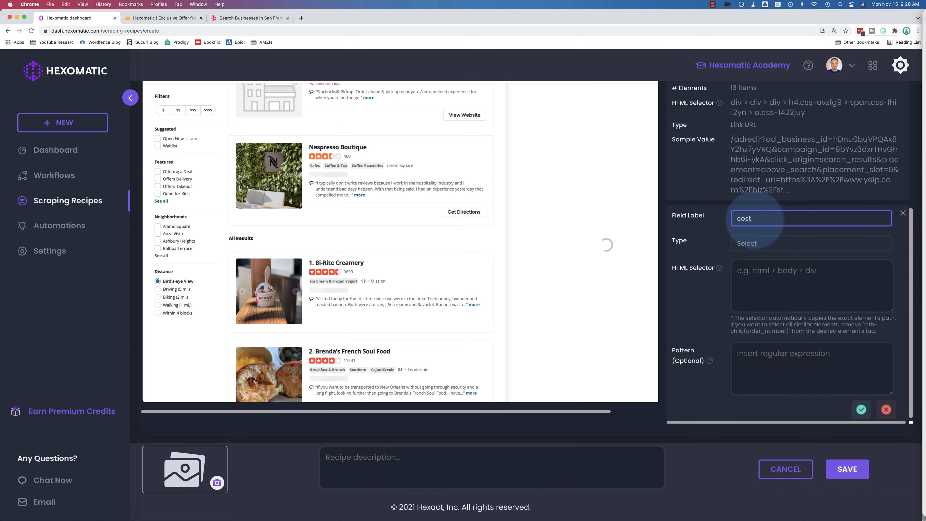
click(753, 251)
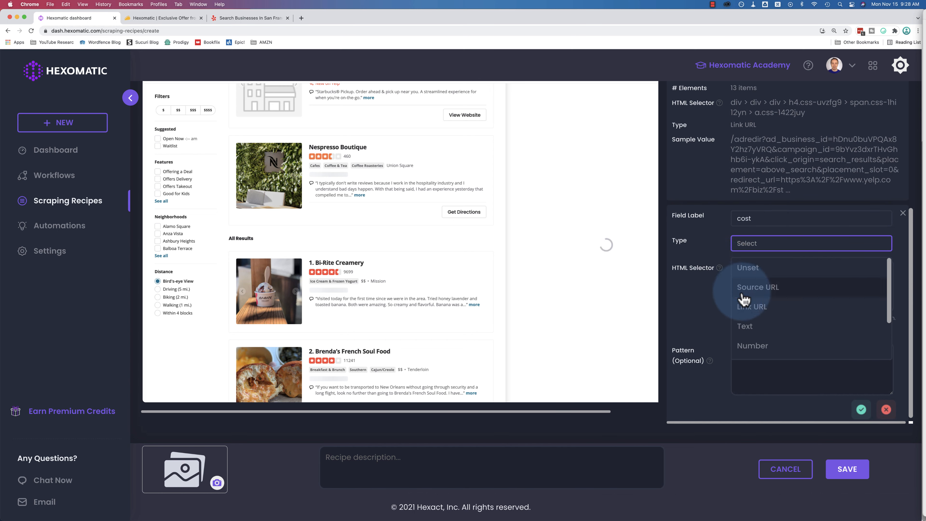
click(765, 328)
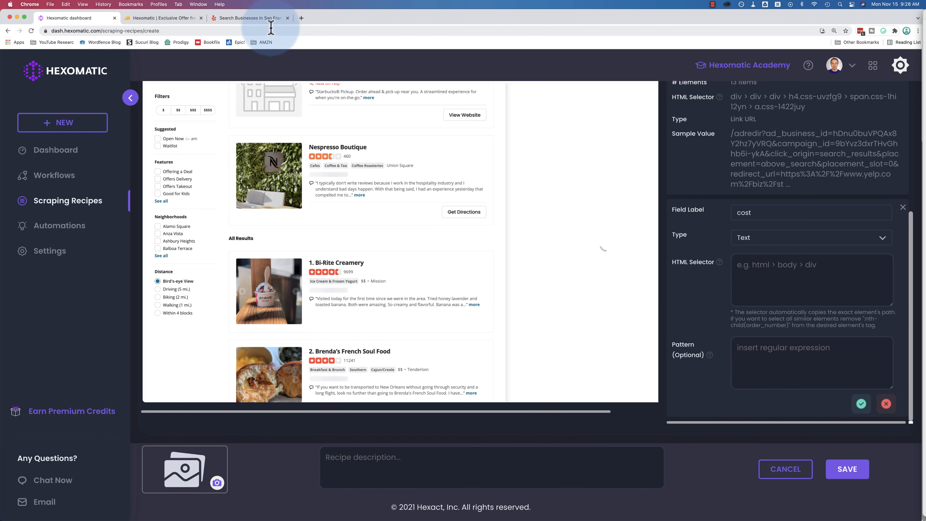
- Switch to the Yelp results page and inspect the $$ price level of Bi-Rite Creamery in the page code
click(269, 19)
scroll(291, 268, down, 3)
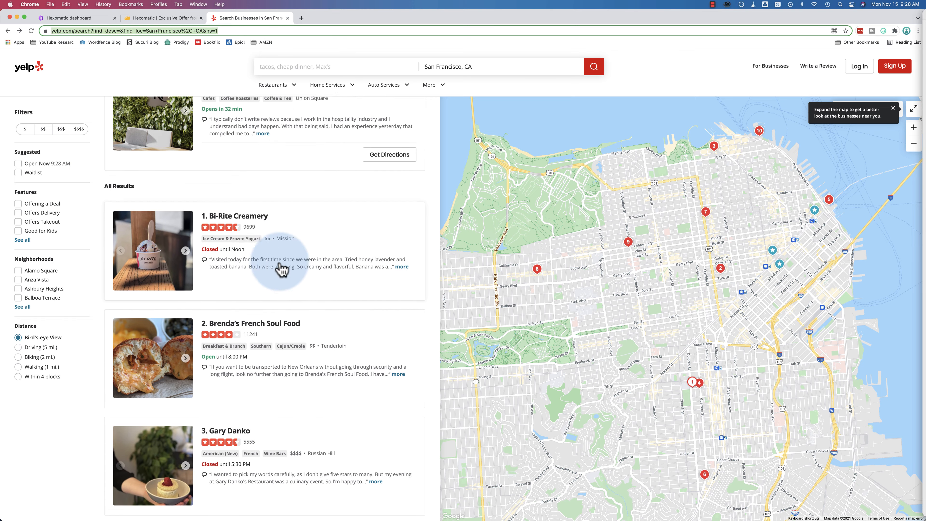
right_click(269, 247)
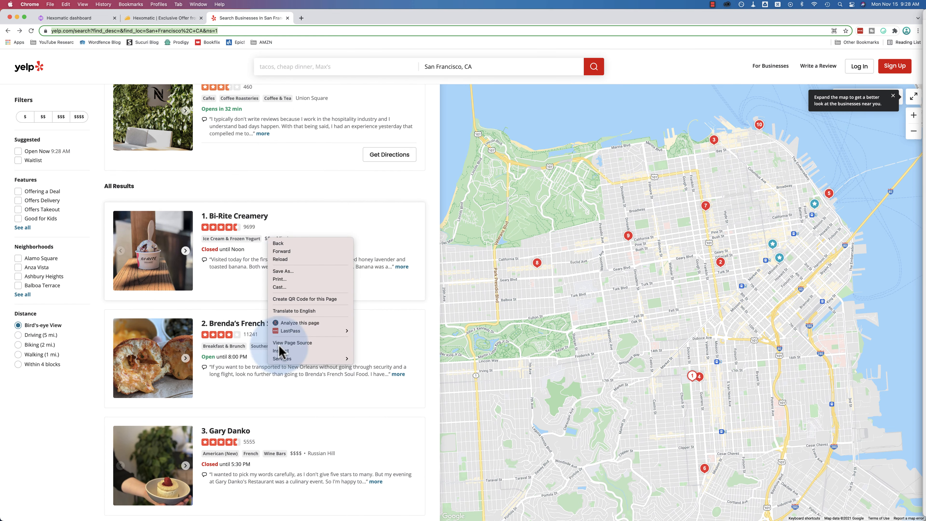
click(286, 360)
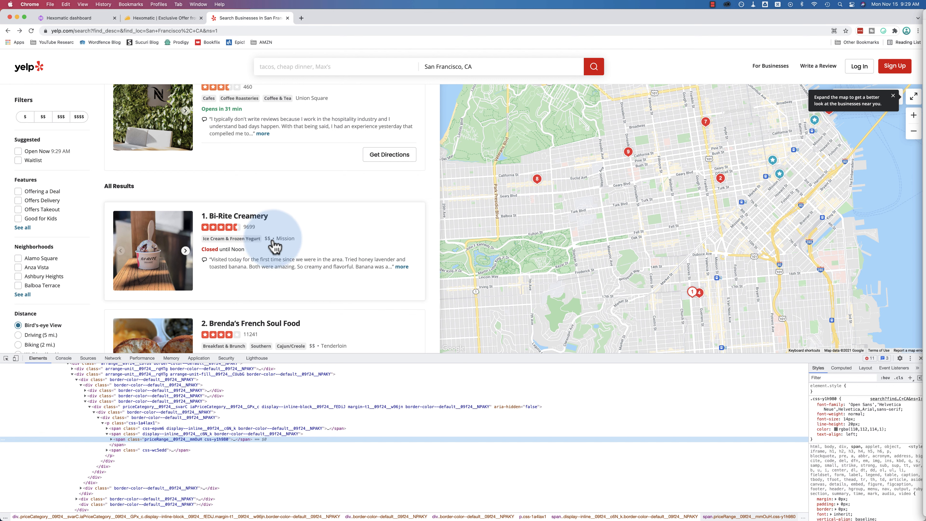
- Expand the inspected price span and copy its class name priceRange__09f24__mmOuH
click(112, 439)
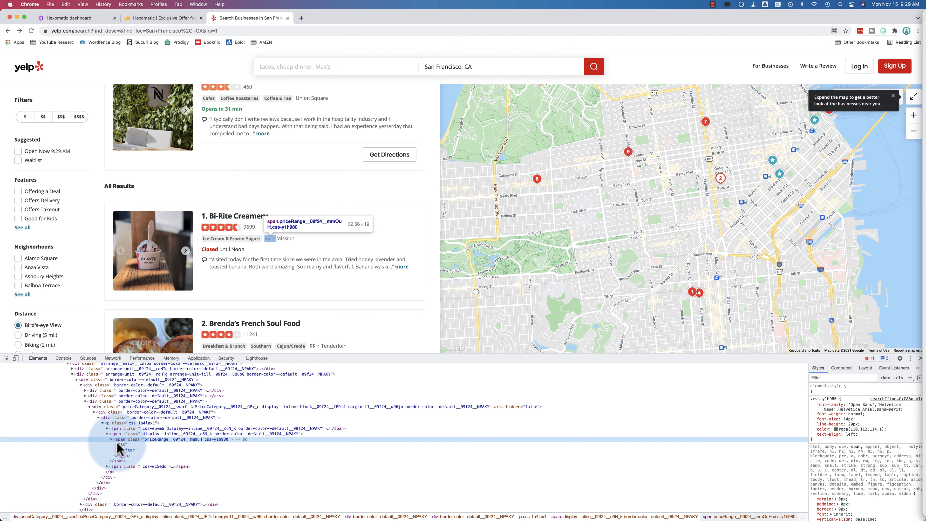
click(123, 445)
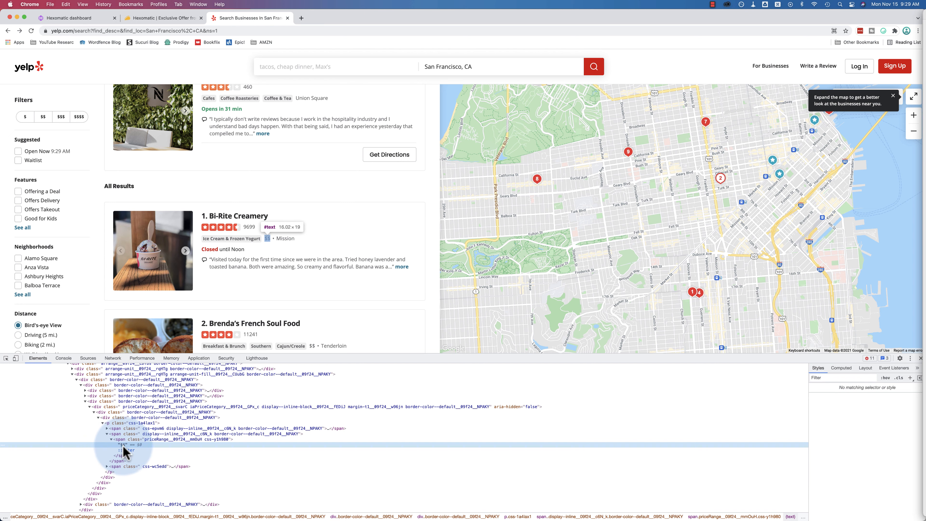
click(126, 450)
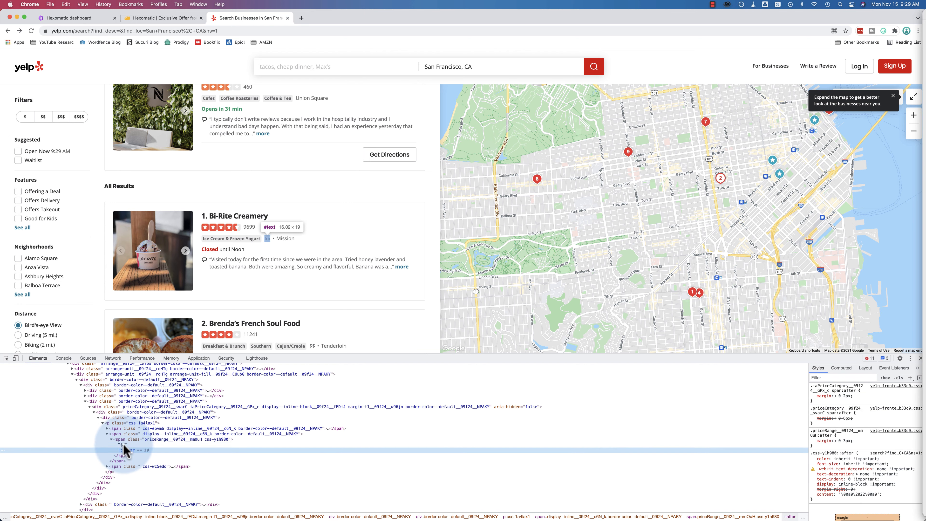
click(124, 446)
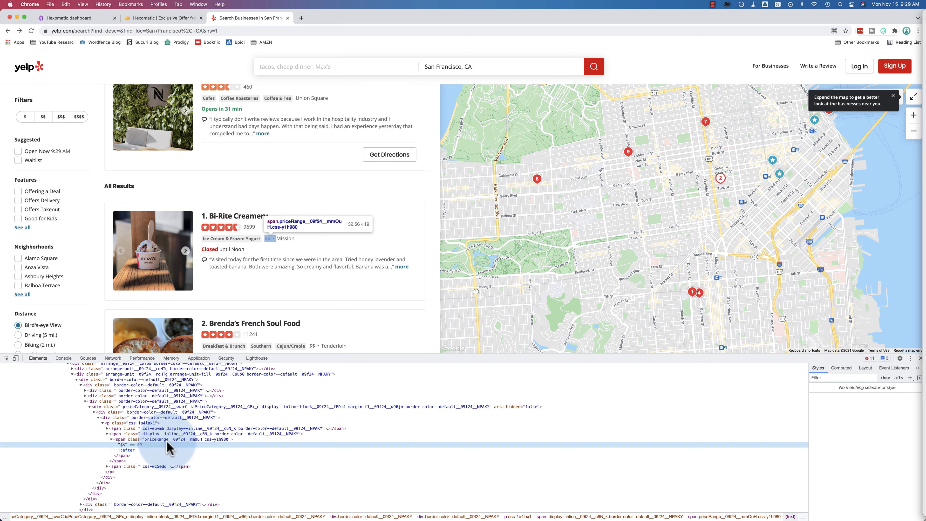
double_click(177, 440)
double_click(177, 441)
key(super+c)
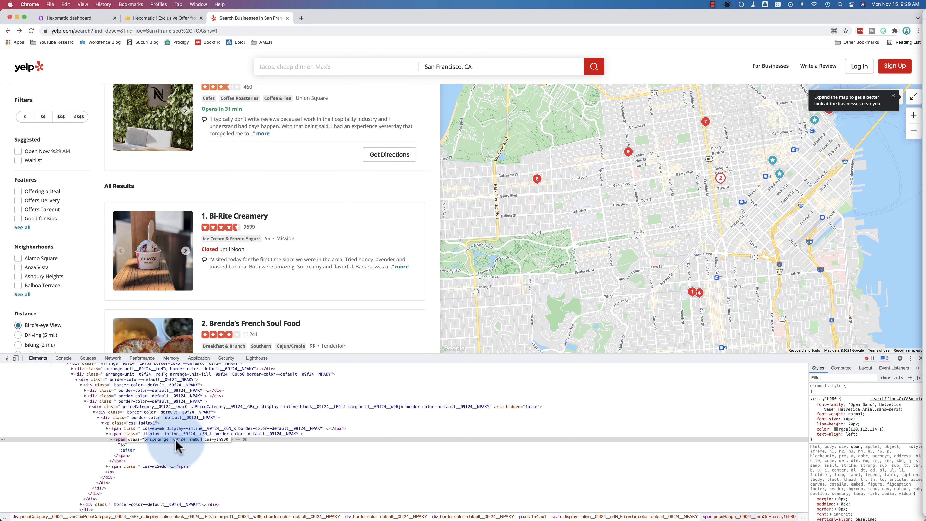
- Switch to Hexomatic, set the cost element's HTML selector to priceRange__09f24__mmOuH without a pattern, and confirm the element
click(92, 18)
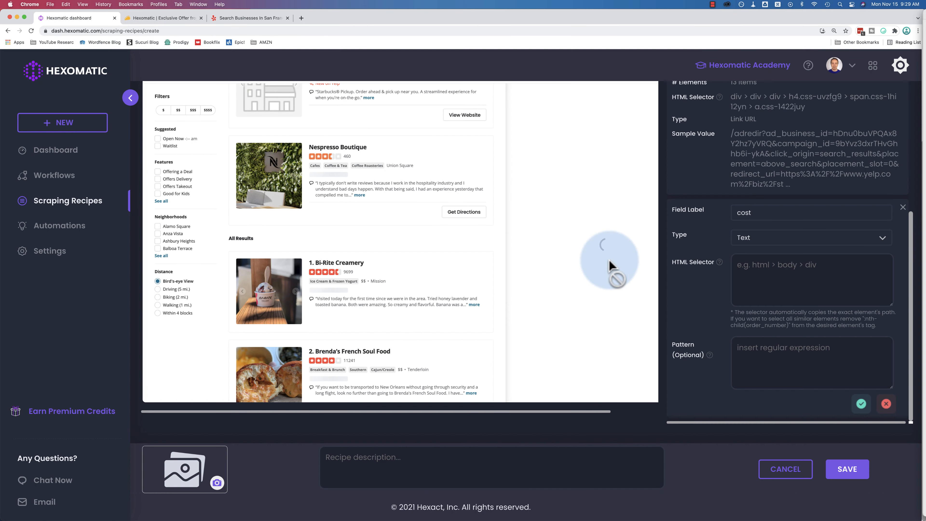
click(780, 288)
key(super+v)
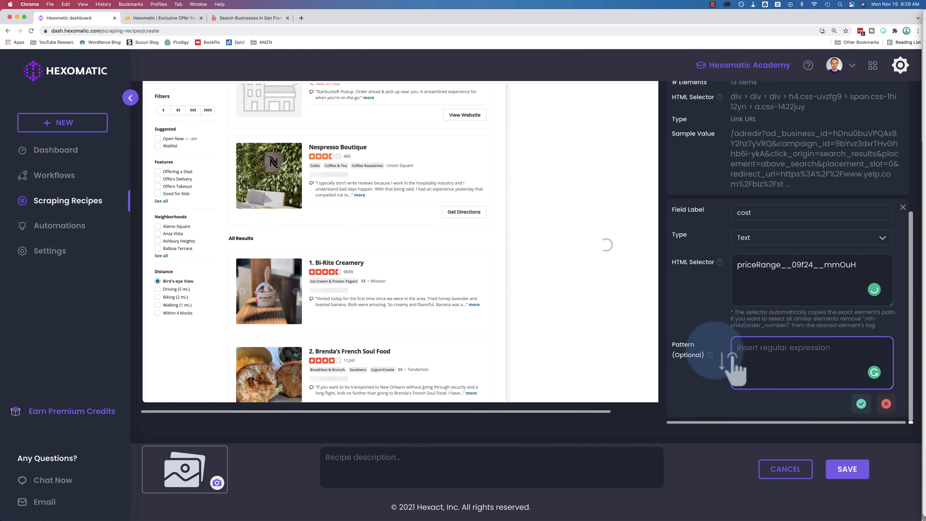
click(748, 354)
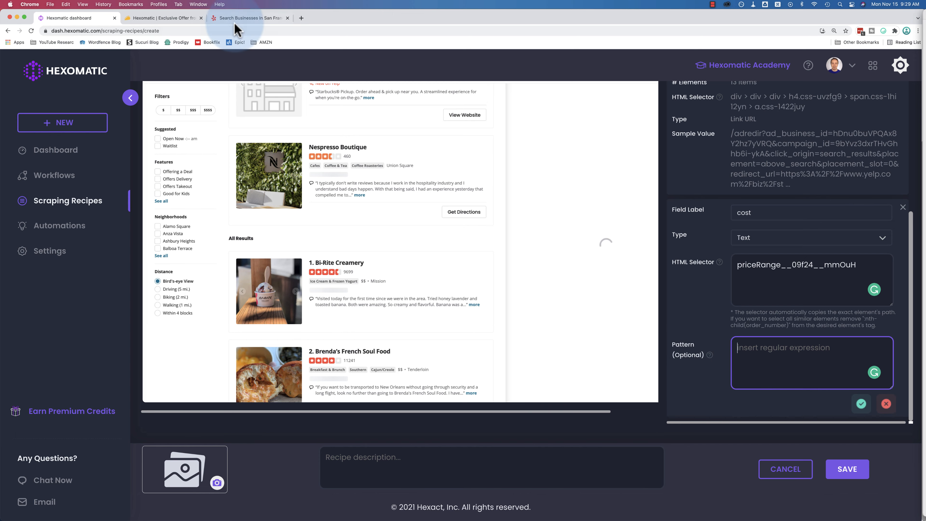
click(248, 18)
scroll(248, 263, down, 5)
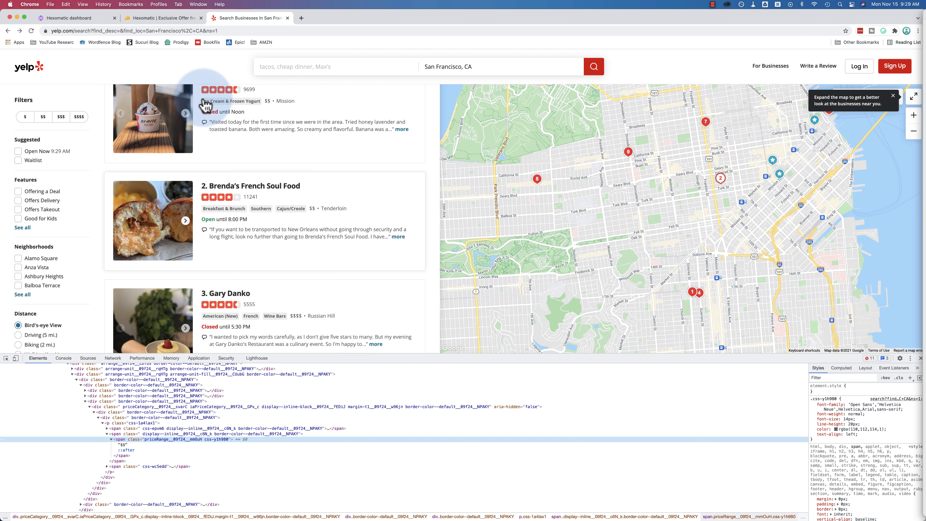
click(95, 18)
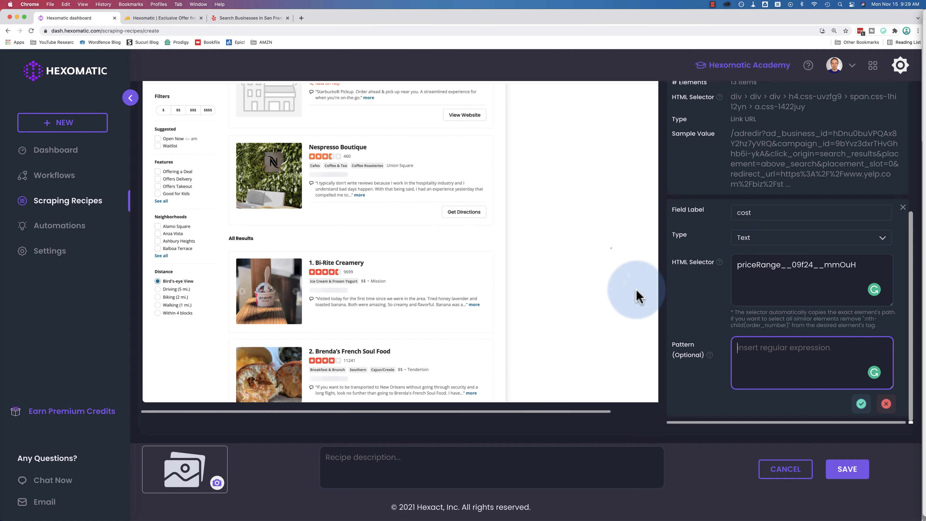
click(861, 404)
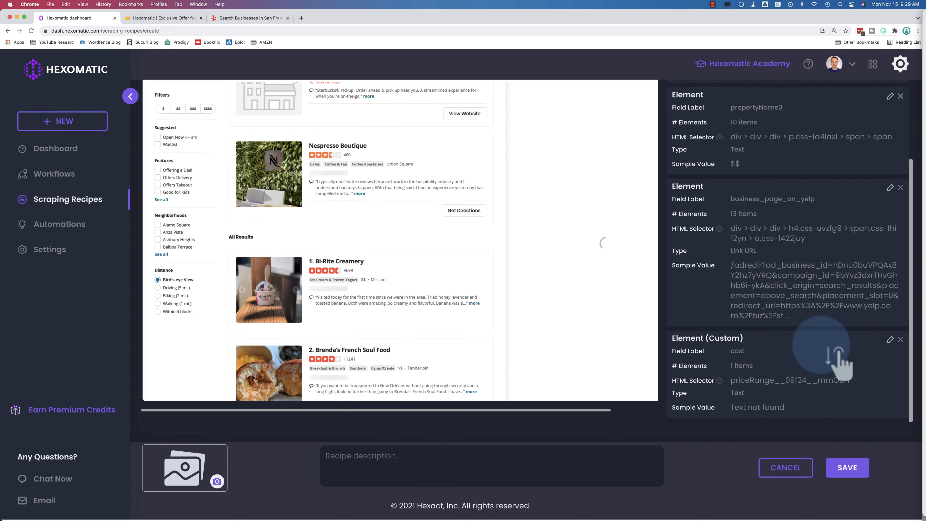
- Name the recipe Yelp City Level Scraper and save it
scroll(795, 405, up, 5)
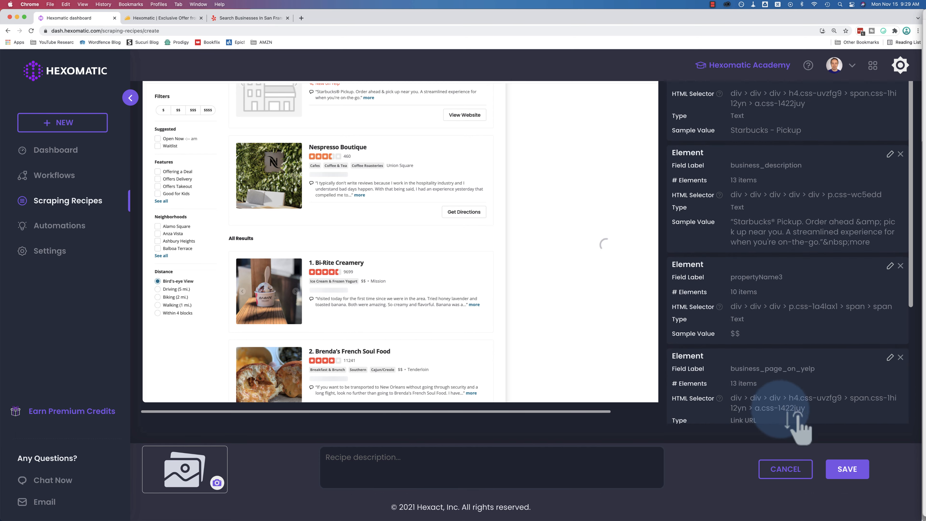
click(481, 338)
scroll(658, 155, up, 3)
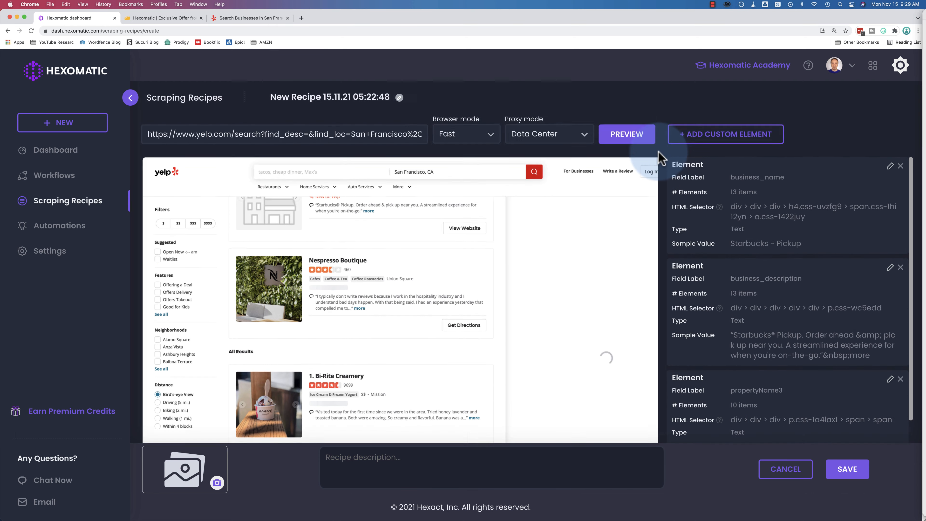
click(398, 98)
text(Yelp Scraper)
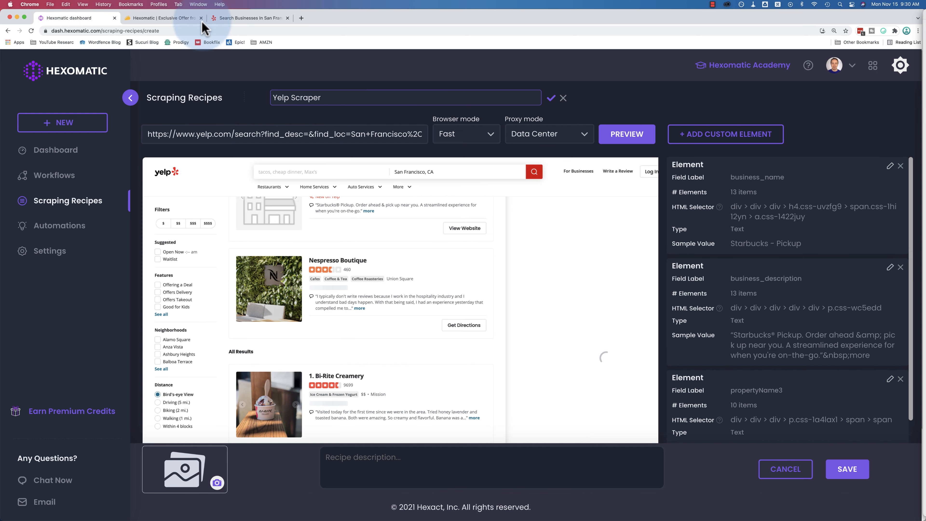
click(233, 18)
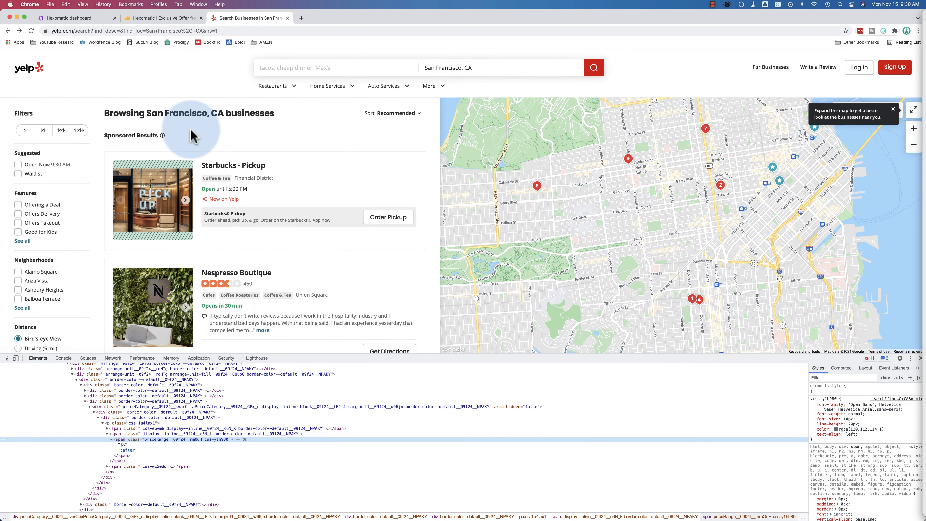
click(75, 18)
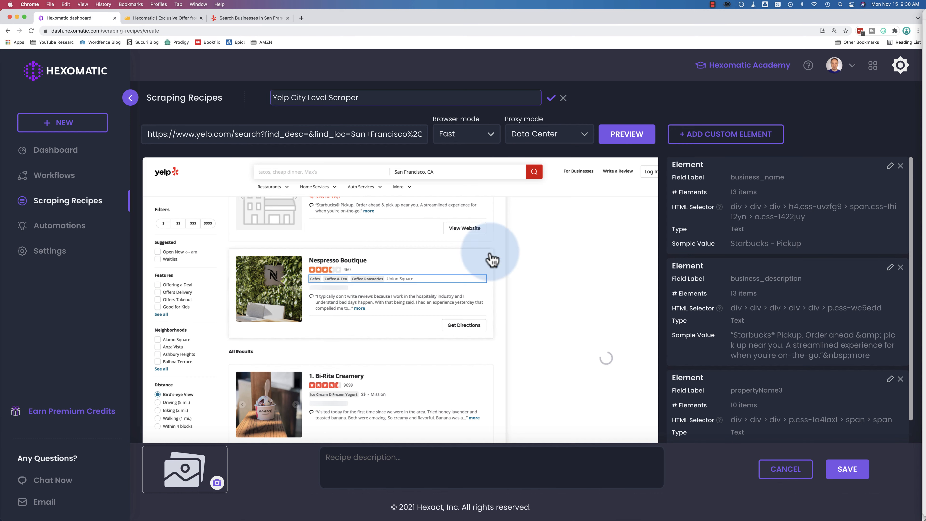
click(842, 470)
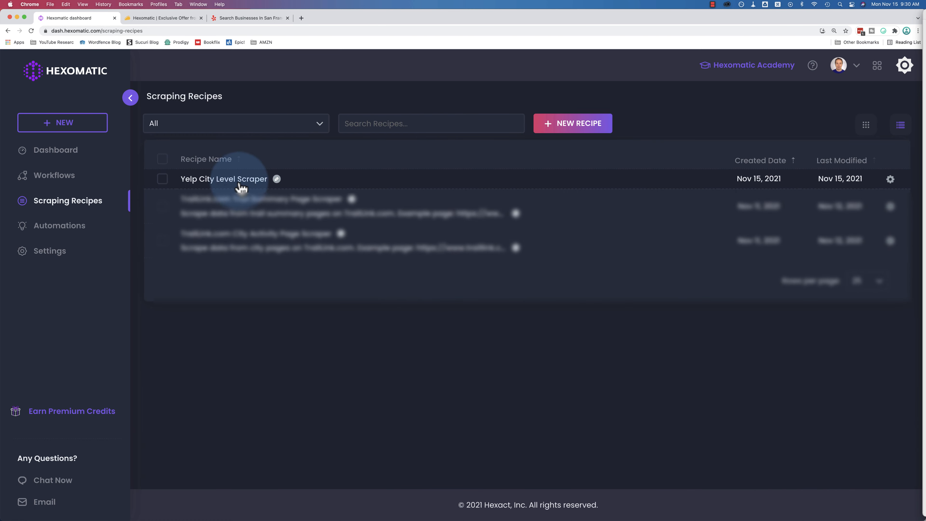
- Create a new workflow that starts from Data Input
click(52, 182)
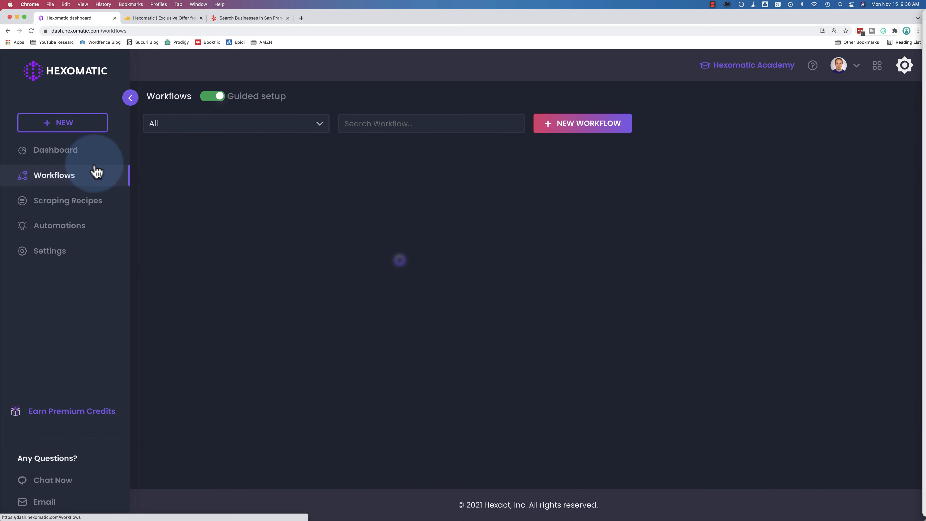
click(571, 130)
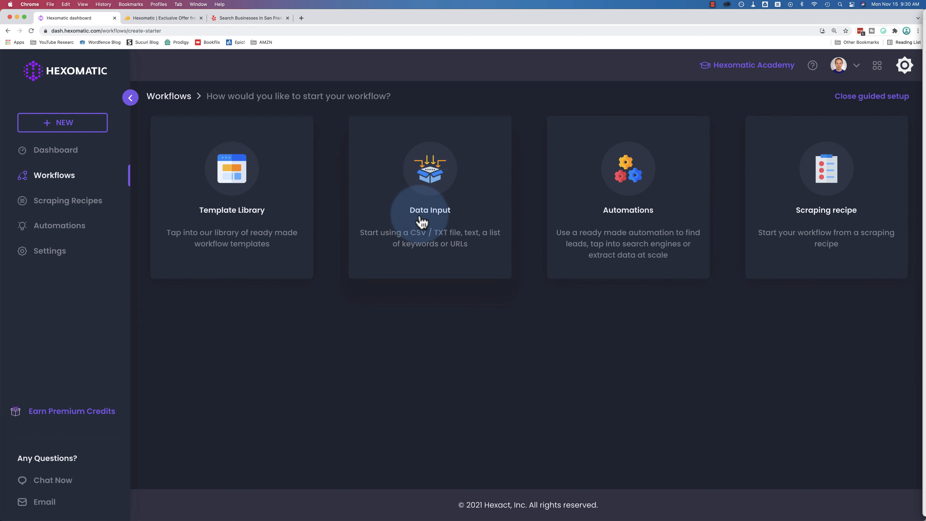
click(437, 202)
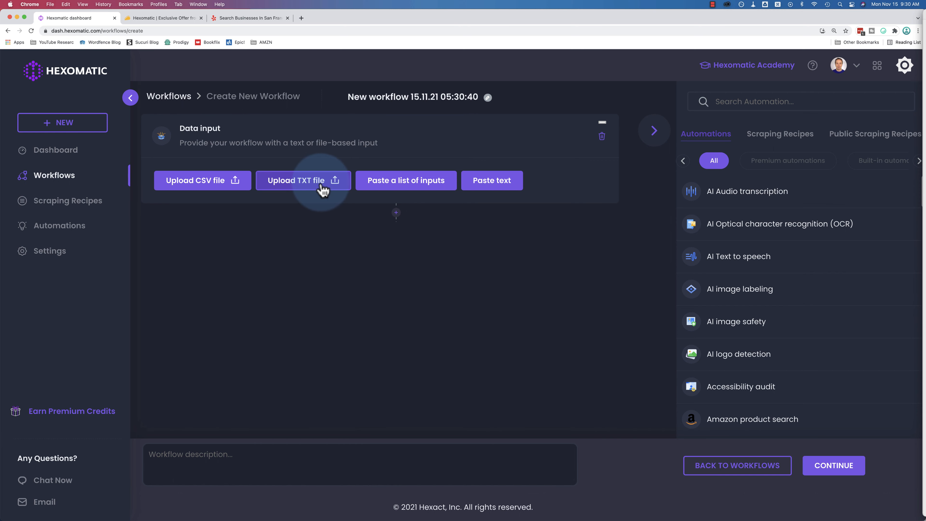
- Provide the San Francisco Yelp search URL, copied from the open results page, as the workflow's pasted list of inputs
click(403, 189)
click(227, 18)
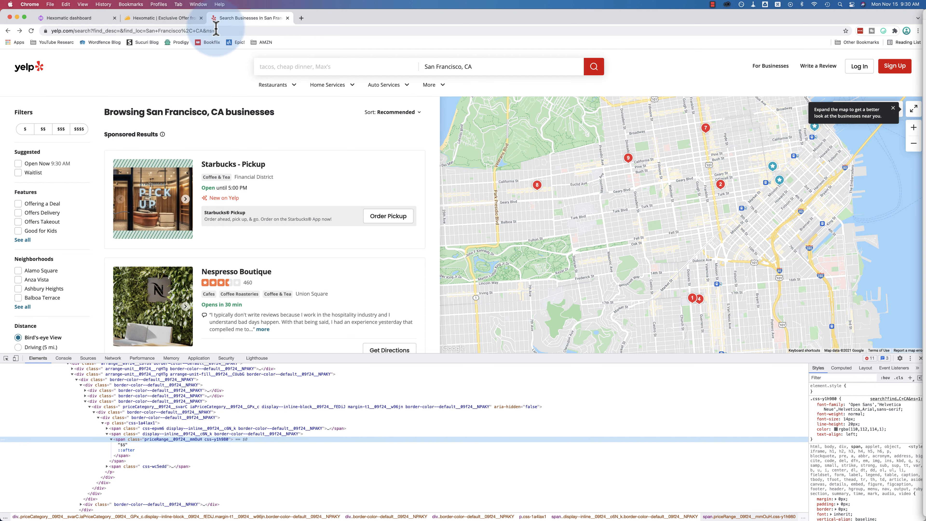
click(216, 31)
key(super+c)
click(78, 18)
click(235, 217)
key(super+v)
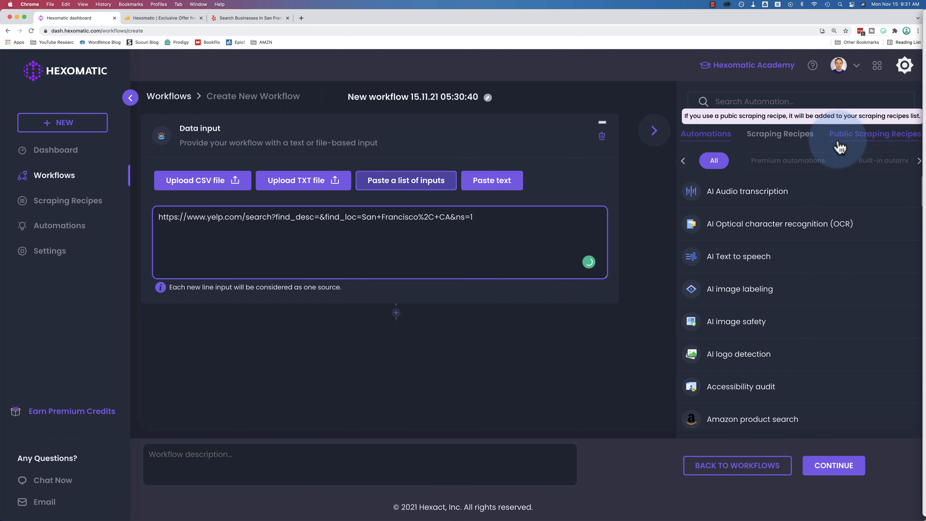
- Add the Yelp City Level Scraper recipe below the data input and set its source to Data Input
click(778, 139)
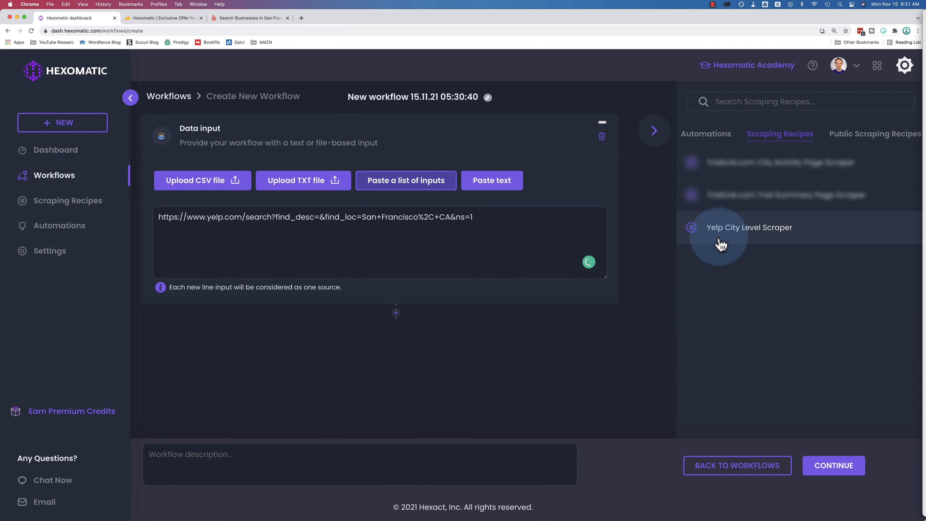
drag(705, 236, 341, 335)
click(235, 249)
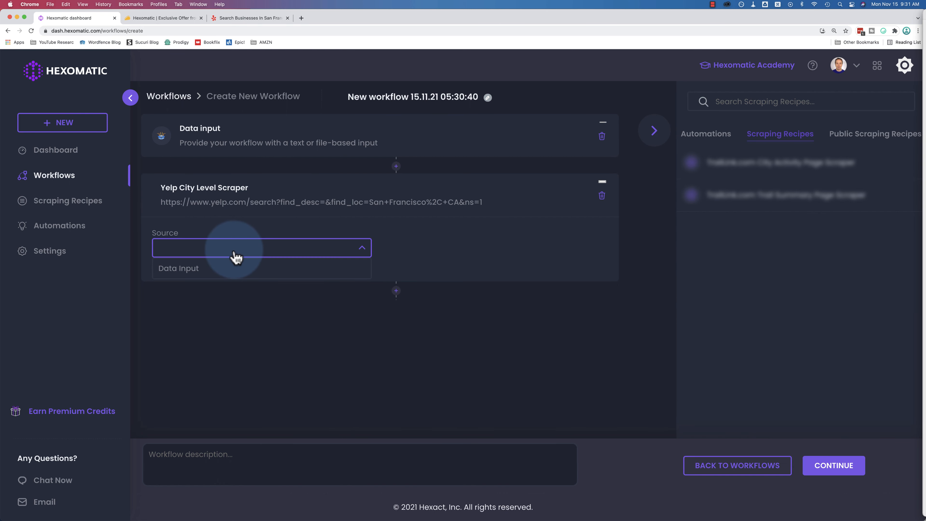
click(200, 272)
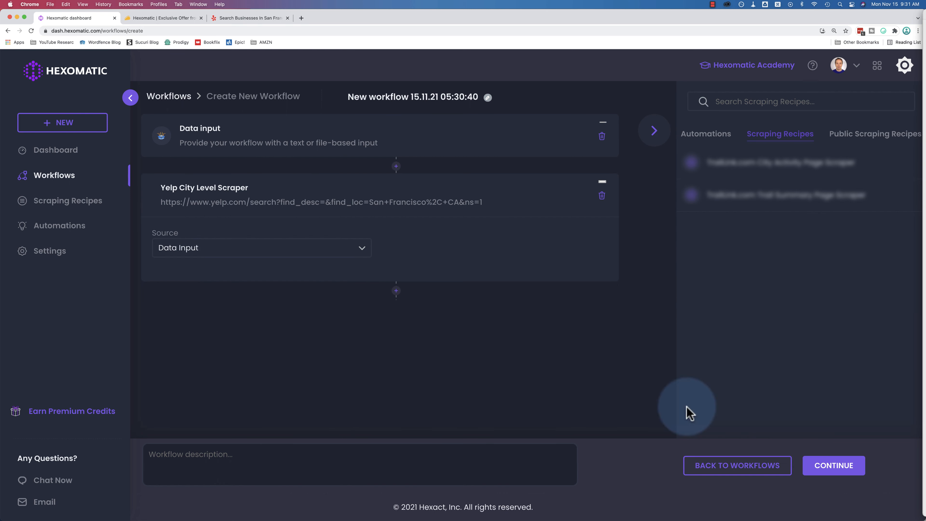
- Review the workflow's run options without running it, and highlight San Francisco in the Yelp results heading
click(829, 475)
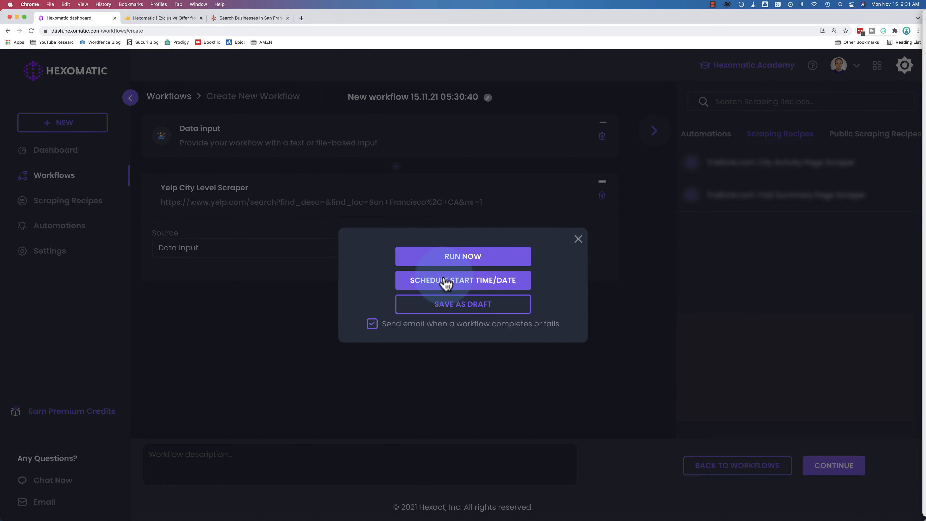
click(578, 240)
click(250, 18)
drag(147, 112, 244, 113)
click(91, 21)
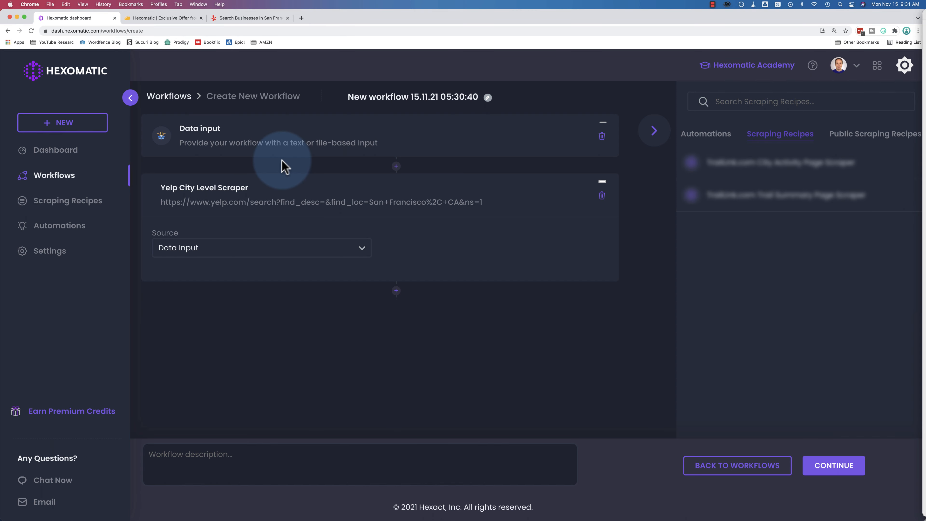
- Expand the Data input block and compare its URL list with the San Francisco results page on Yelp
click(262, 142)
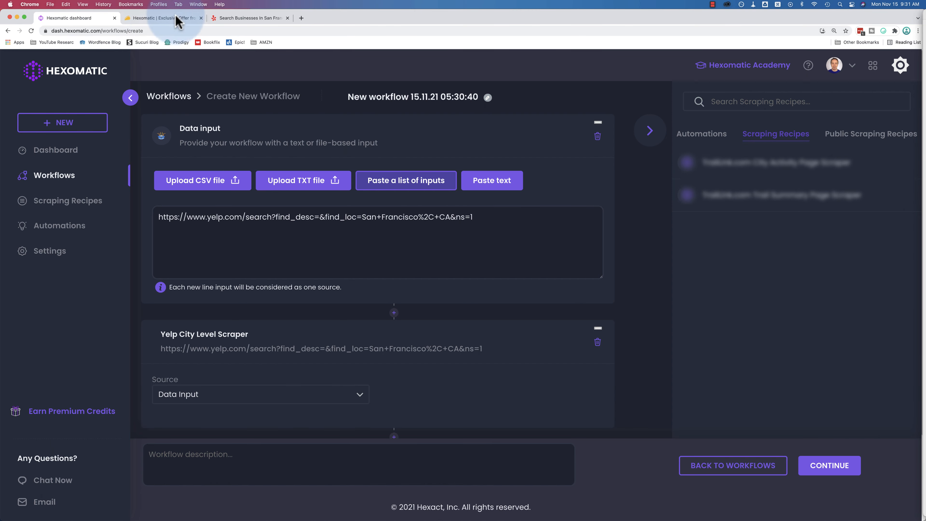
click(250, 18)
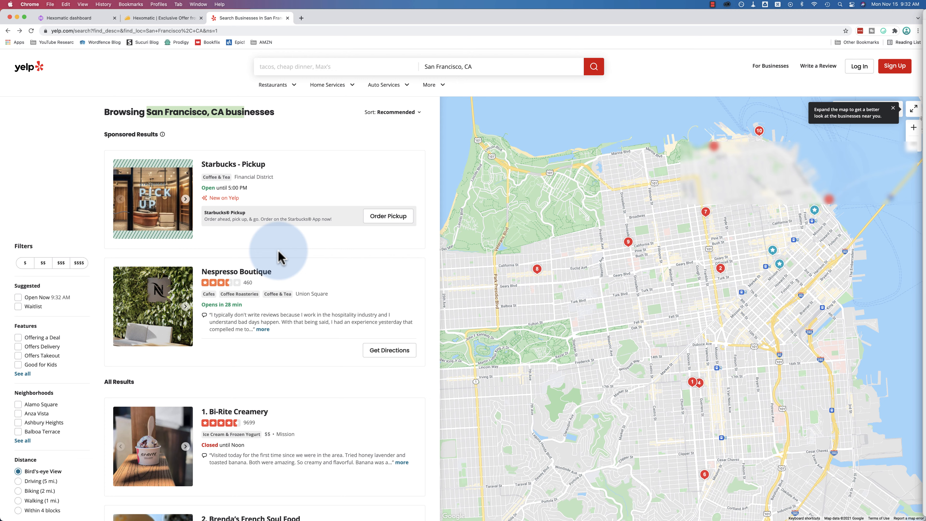
click(64, 17)
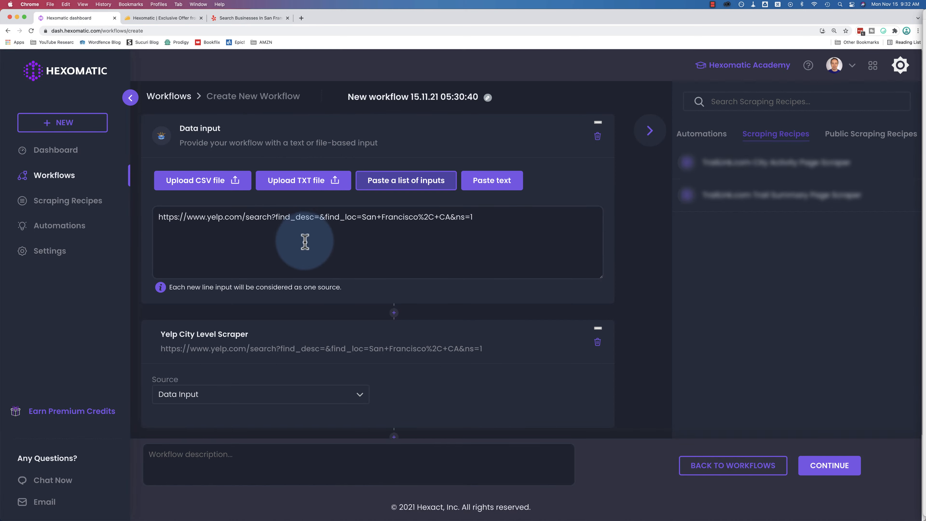
click(179, 19)
click(248, 18)
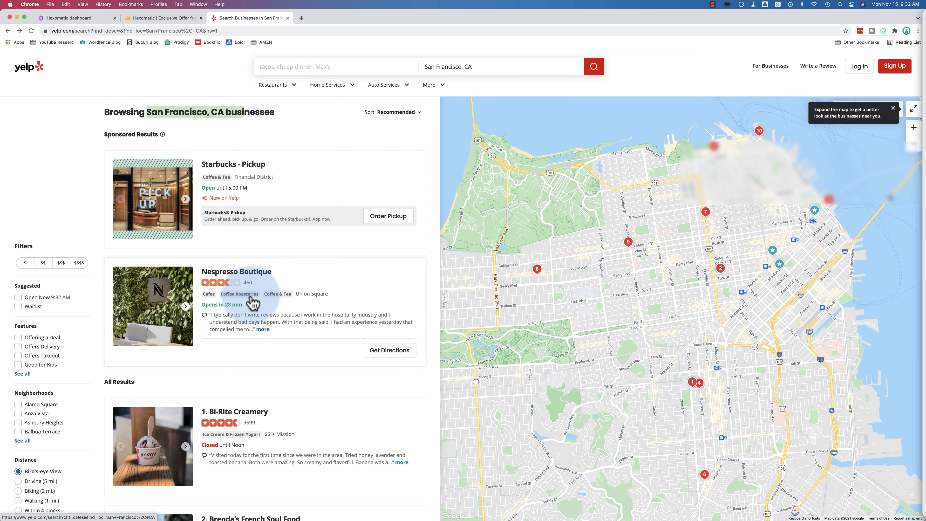
click(88, 20)
click(397, 258)
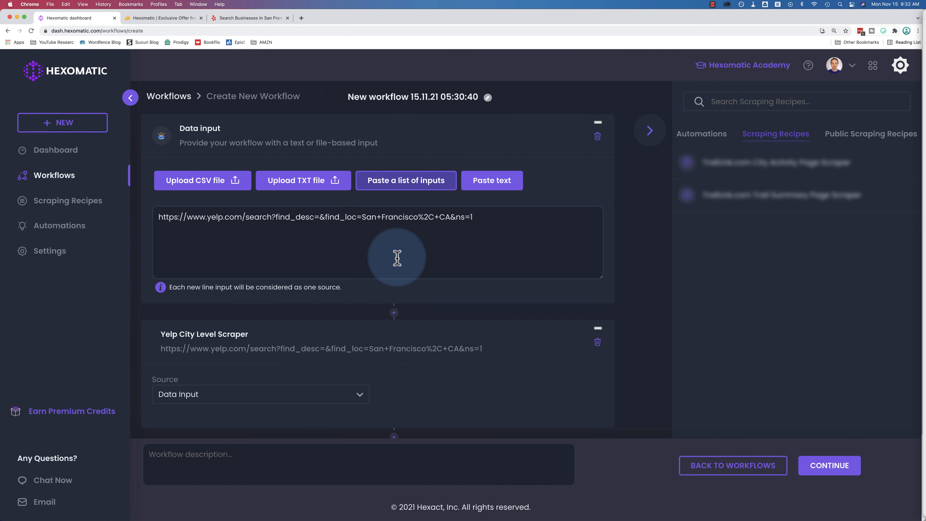
- Run the new workflow and open its exported results in Google Sheets
click(829, 465)
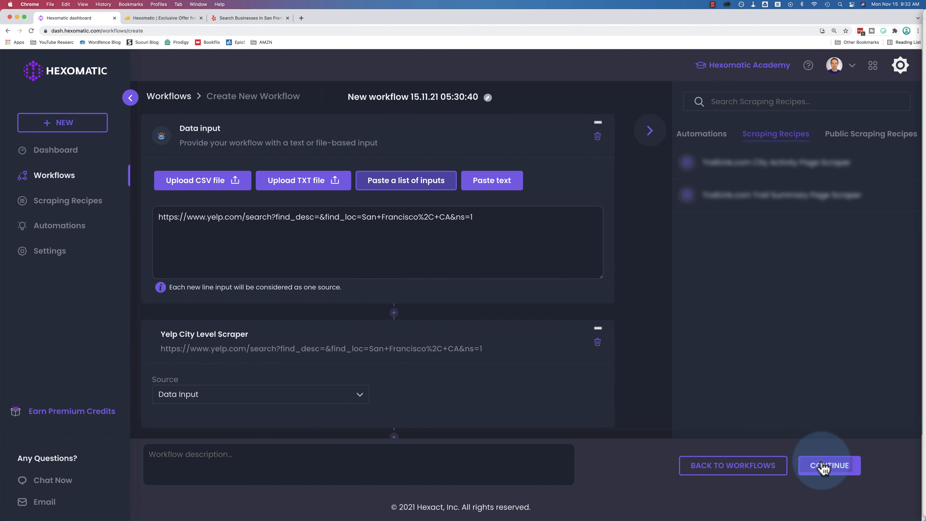
click(449, 268)
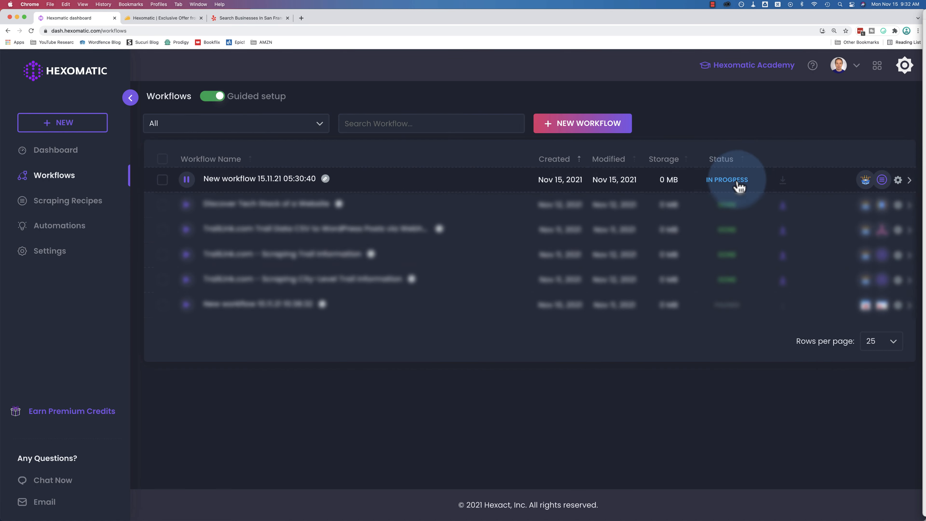
click(783, 181)
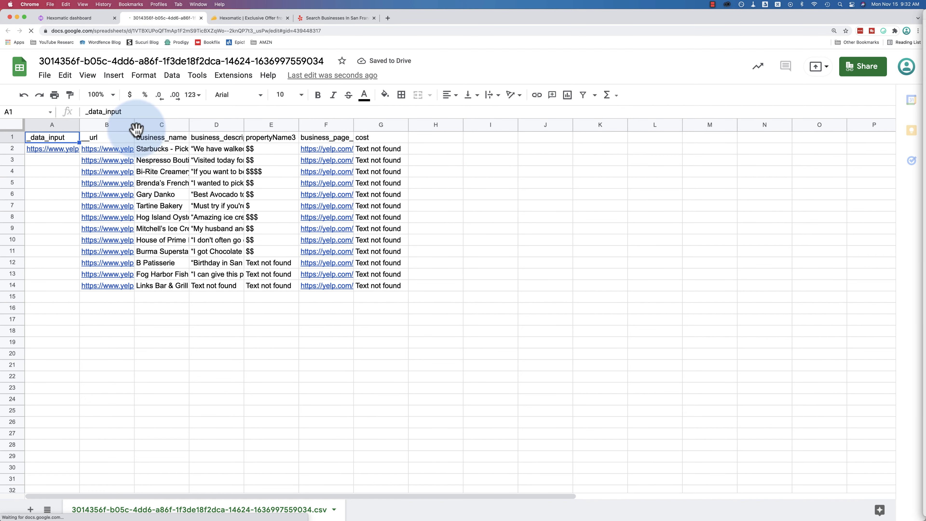
- Widen the _data_input, __url and business_name columns in the results sheet so their contents are readable
drag(134, 125, 195, 125)
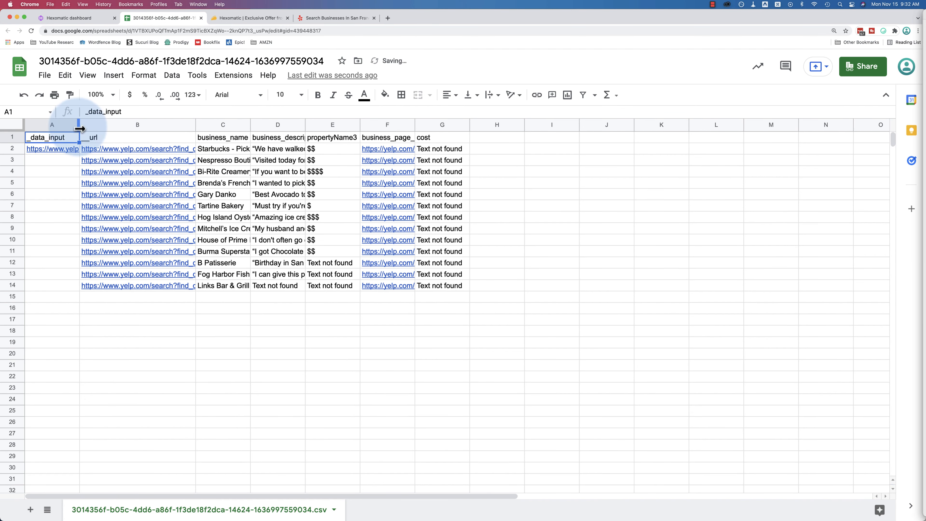
drag(80, 125, 287, 126)
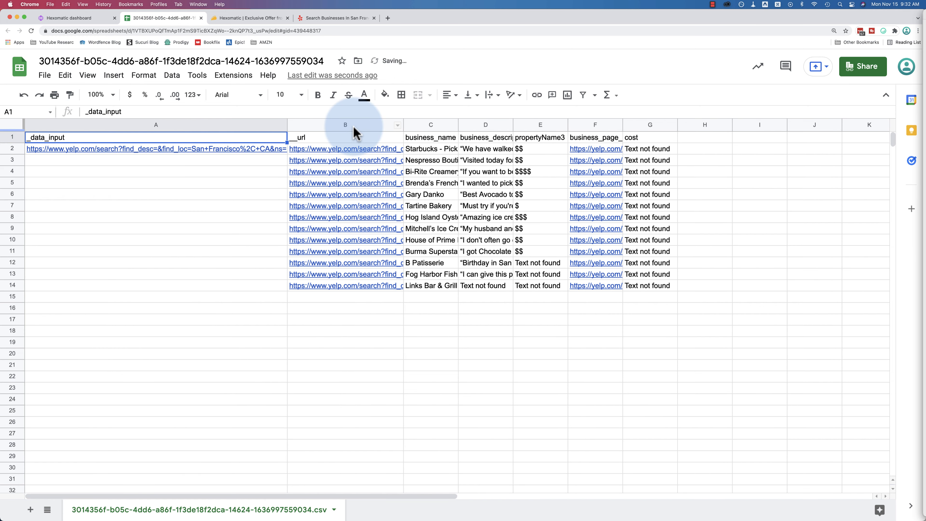
drag(403, 126, 518, 126)
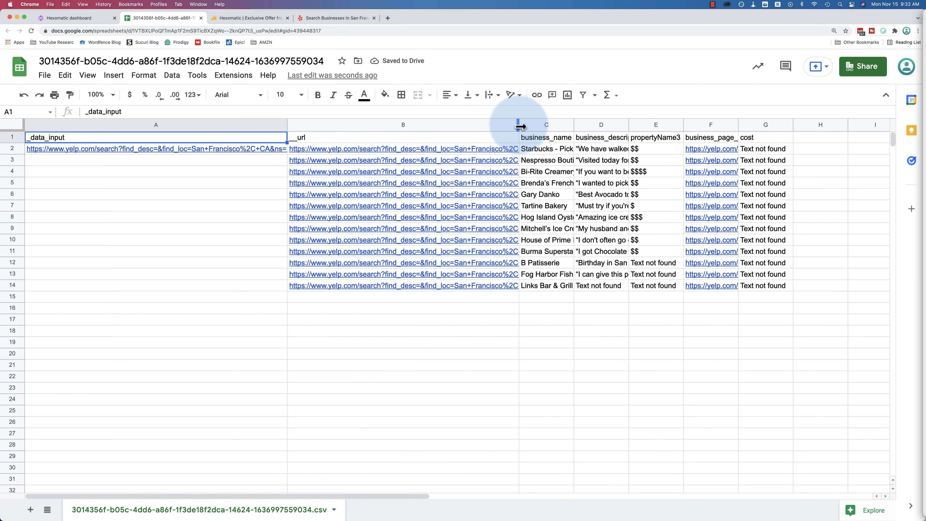
drag(519, 126, 379, 133)
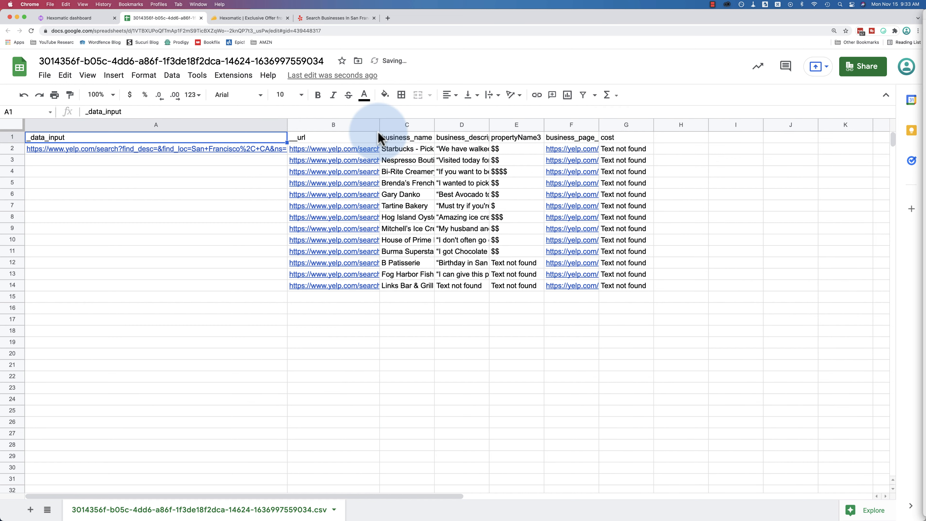
click(414, 139)
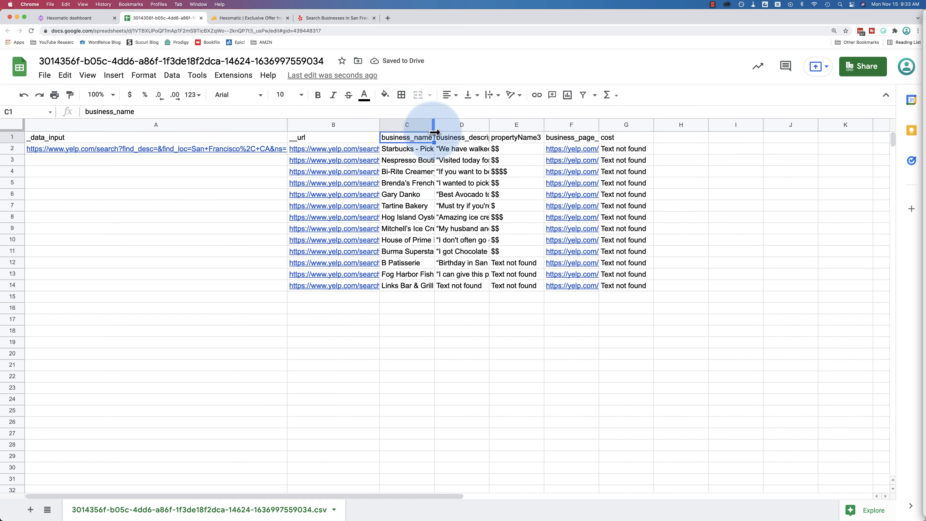
drag(435, 128, 530, 126)
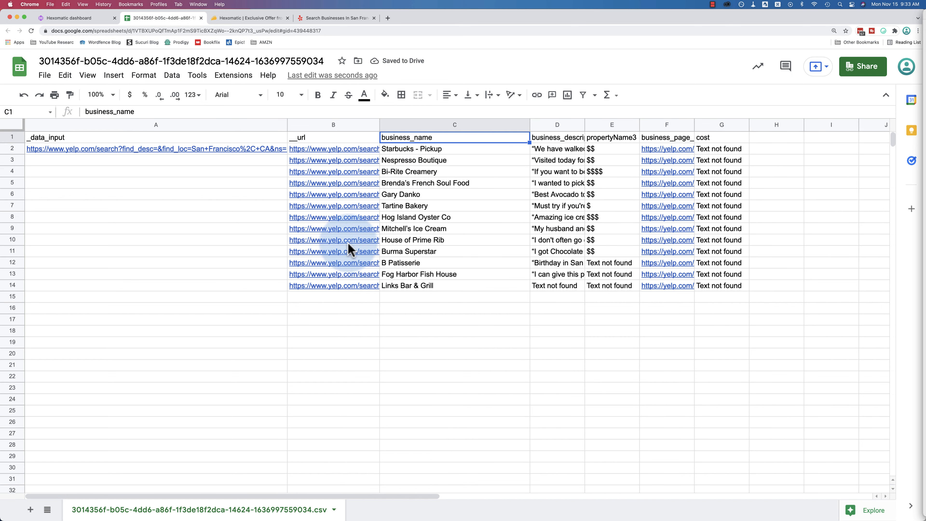
- Widen the business_description column and check the price entries in the propertyName3 column
mouse_move(348, 276)
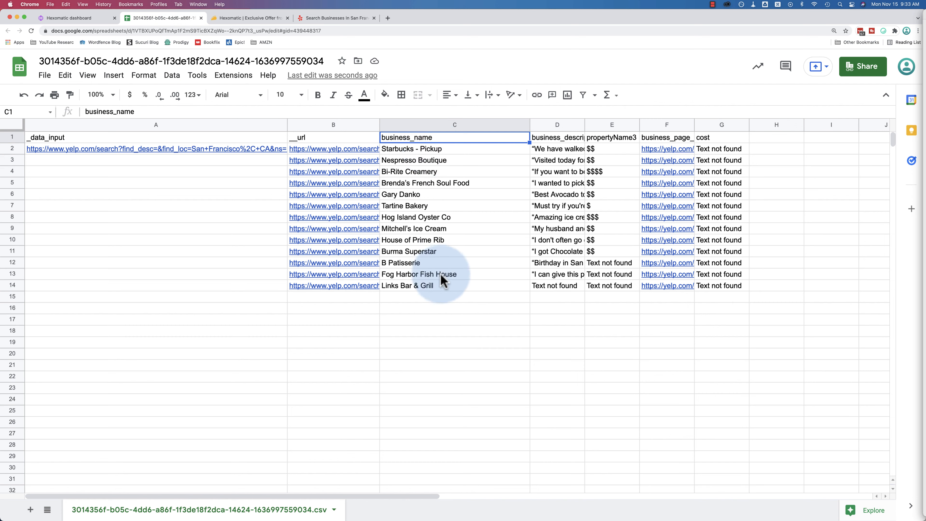
click(558, 149)
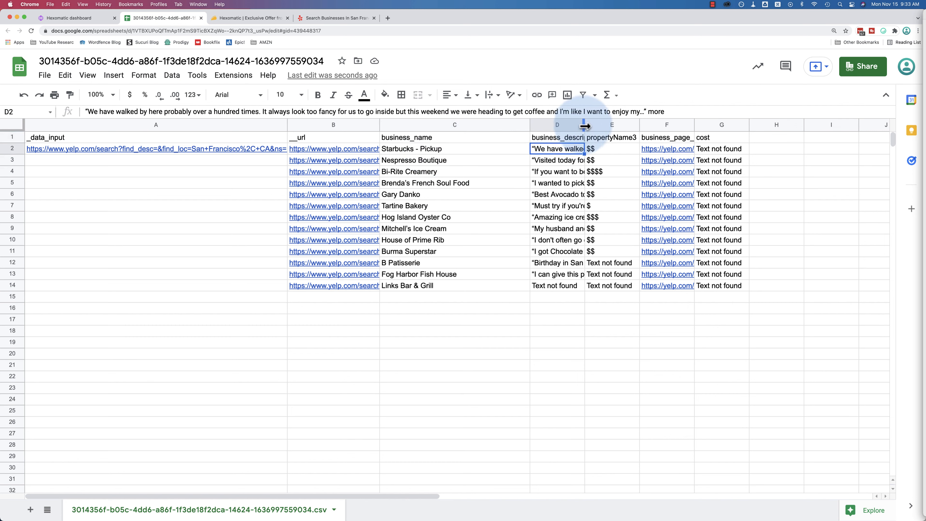
drag(585, 125, 622, 125)
click(642, 149)
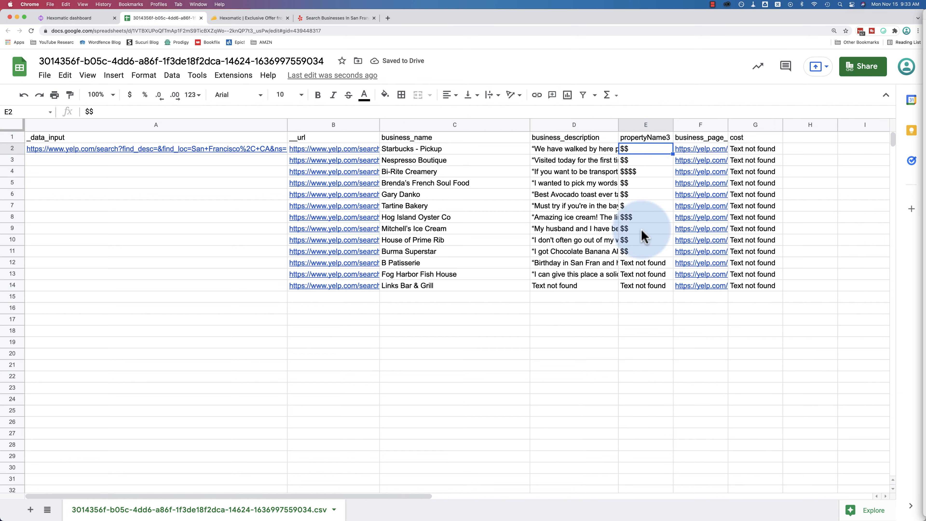
click(642, 260)
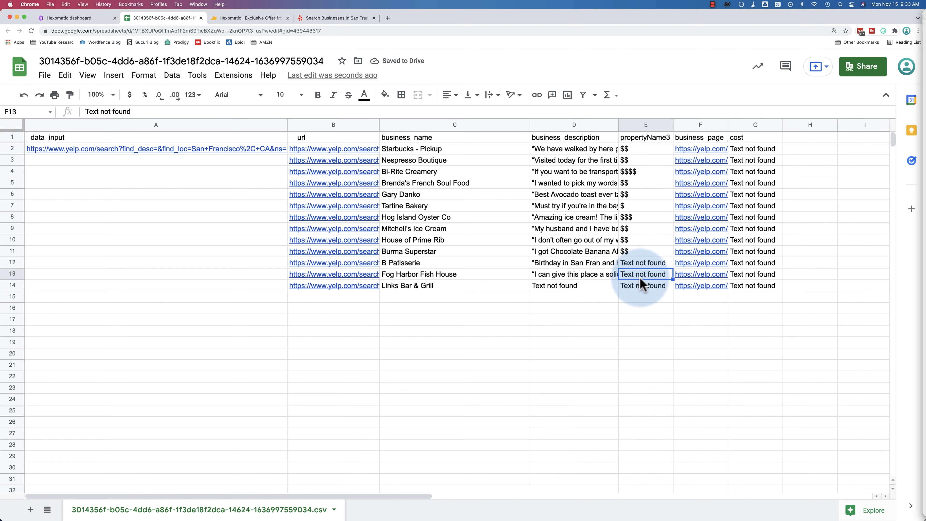
click(641, 285)
click(626, 150)
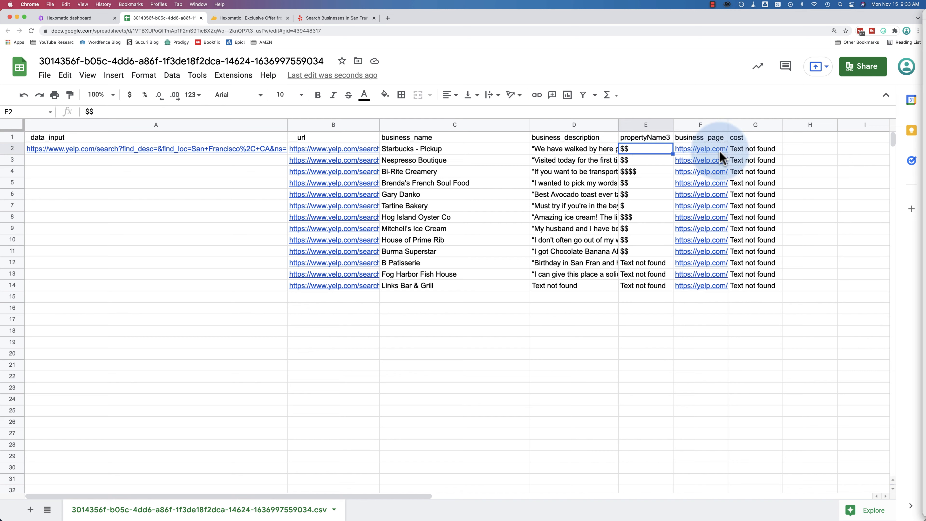
- Check the Tartine Bakery page through its Yelp link in the sheet, and compare the cost and propertyName3 columns
mouse_move(716, 160)
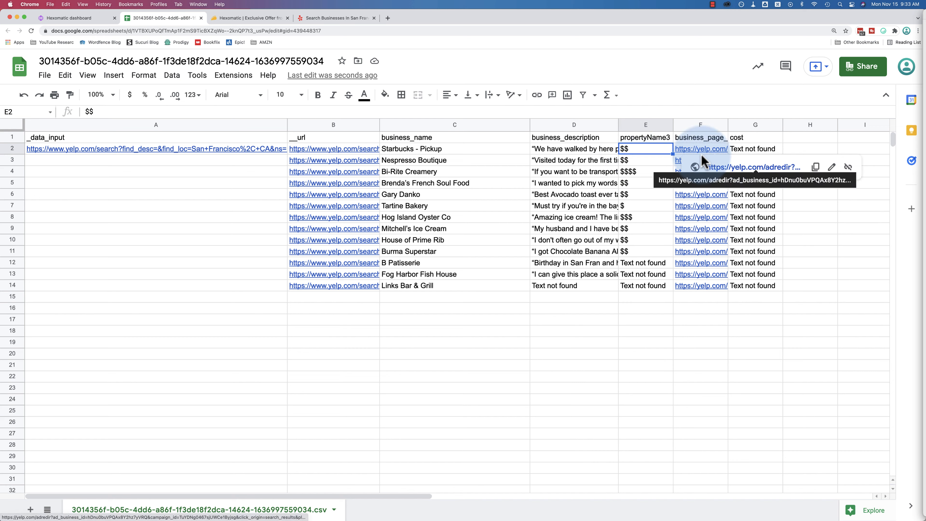
click(699, 206)
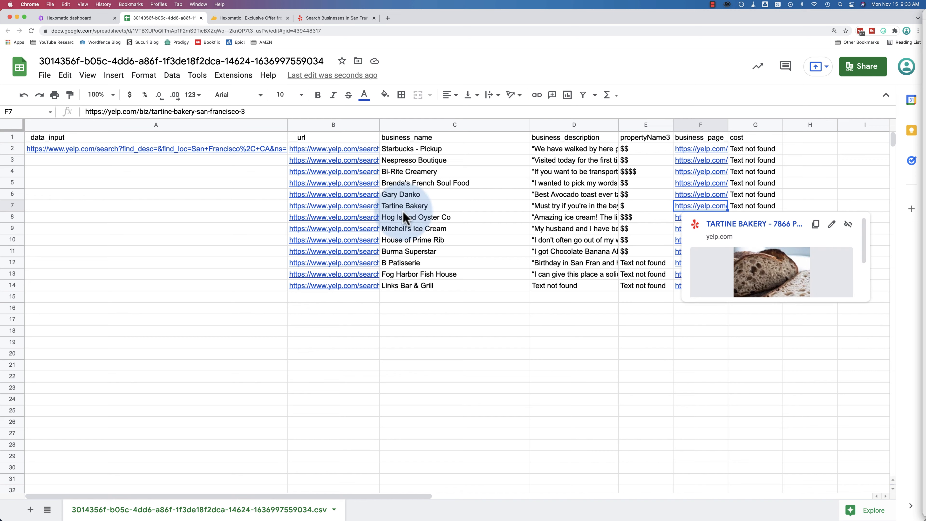
click(740, 226)
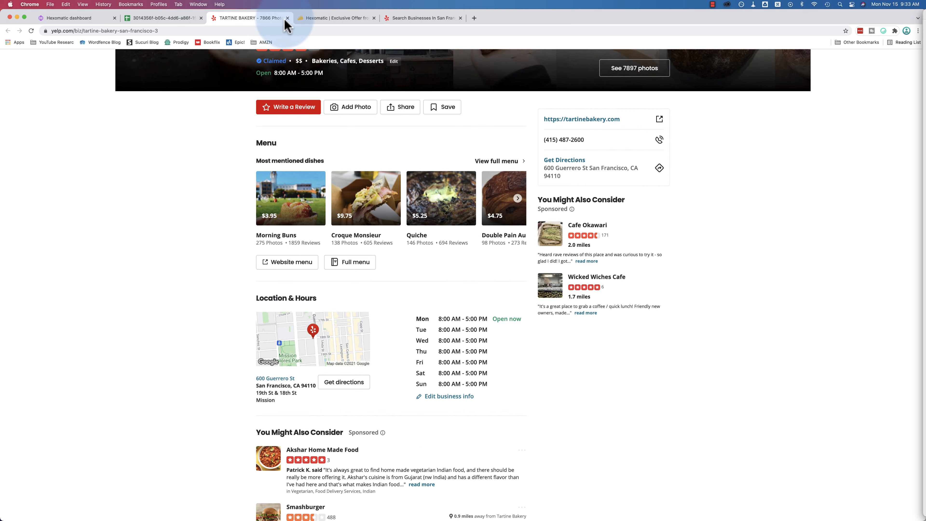
click(287, 18)
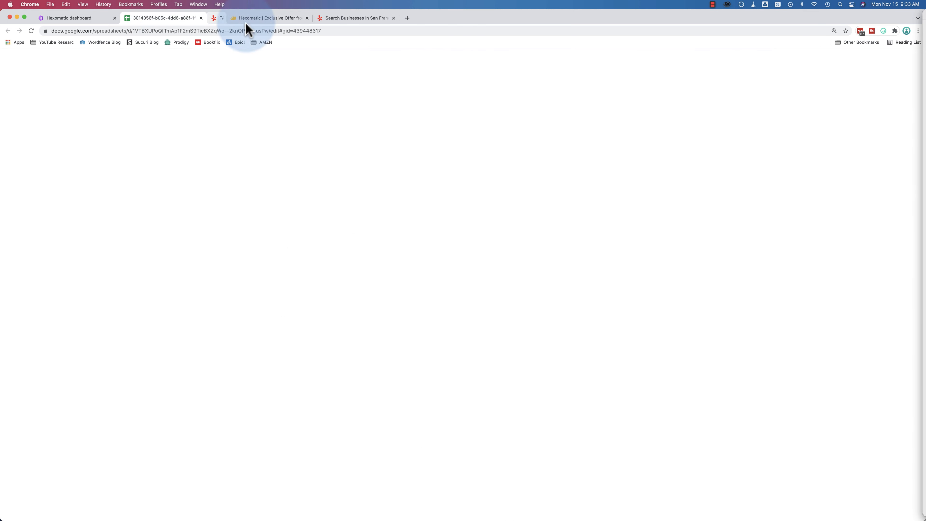
click(751, 151)
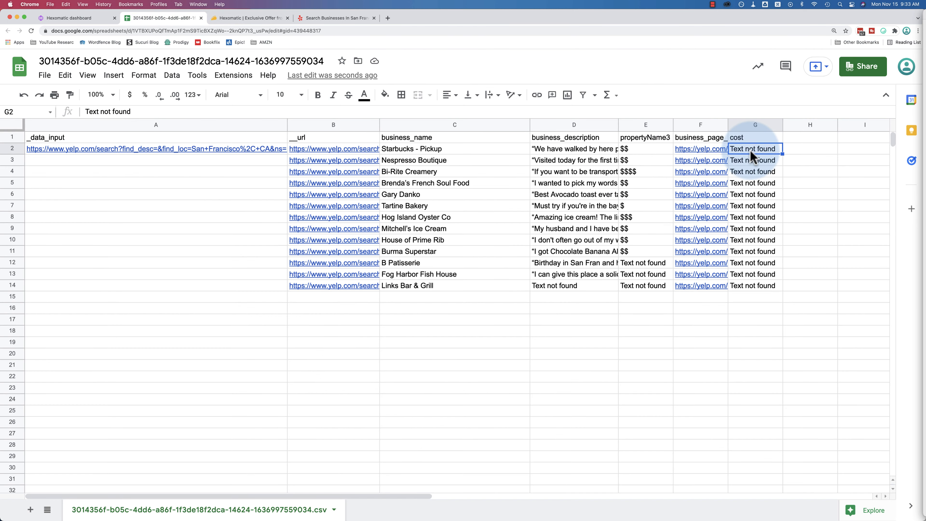
click(640, 154)
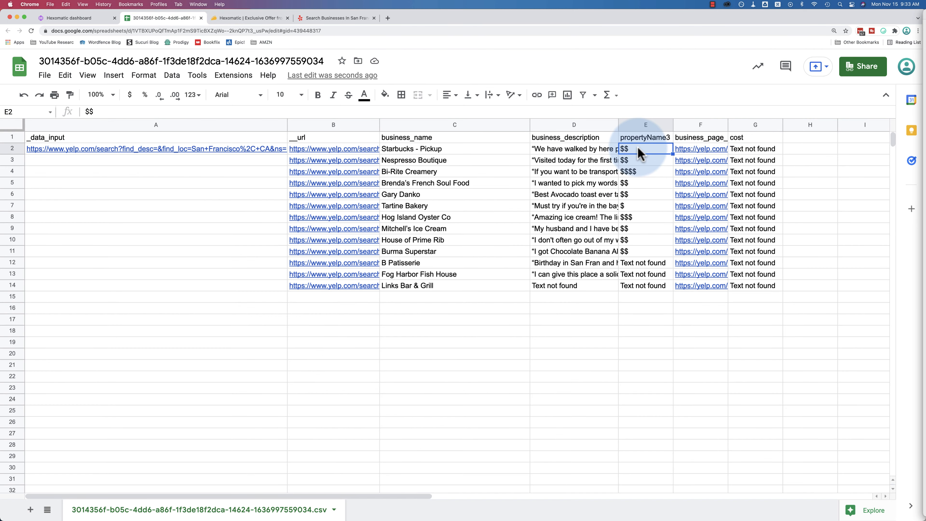
- Open the Yelp City Level Scraper recipe in Hexomatic and delete its custom cost element
click(82, 19)
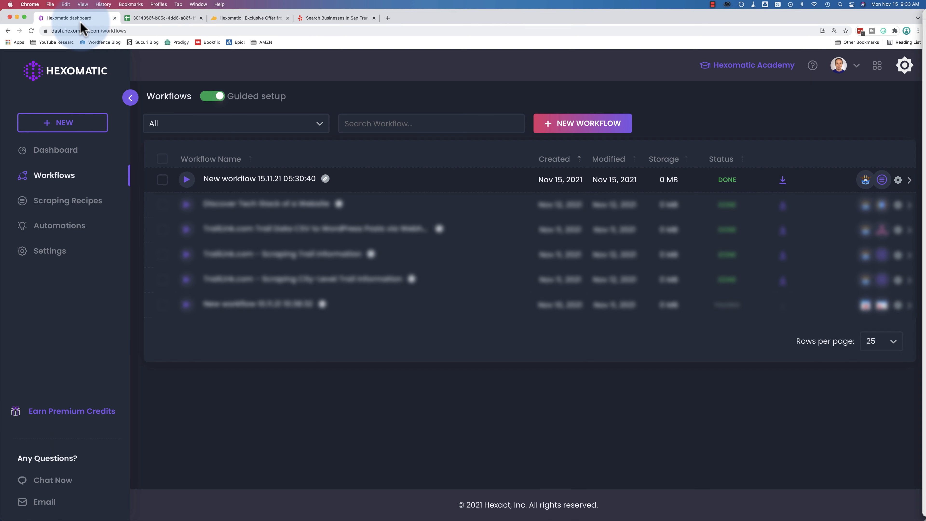
click(55, 205)
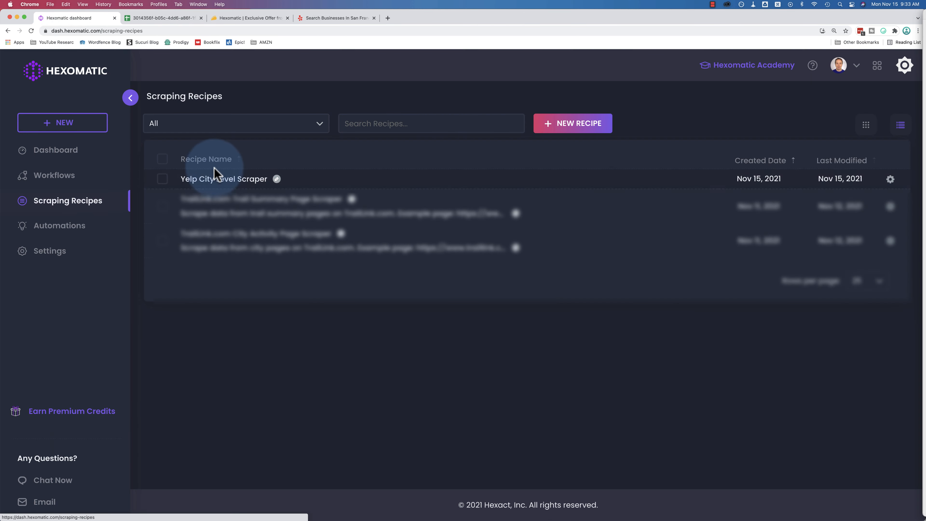
click(229, 183)
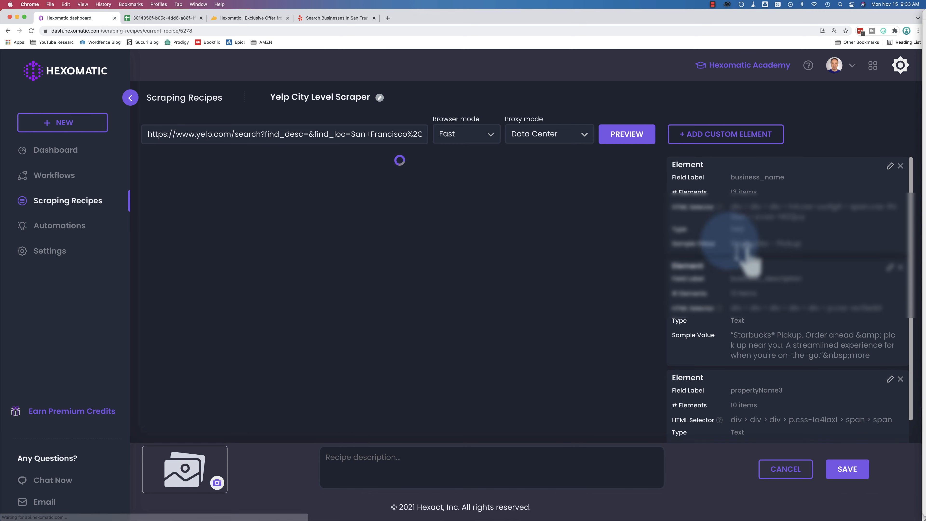
scroll(740, 259, down, 4)
scroll(748, 263, down, 4)
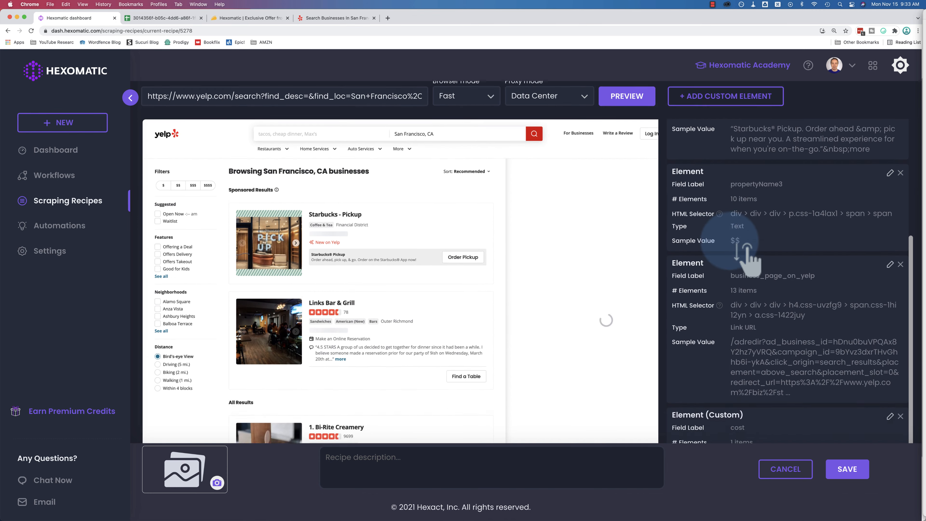
scroll(746, 248, down, 1)
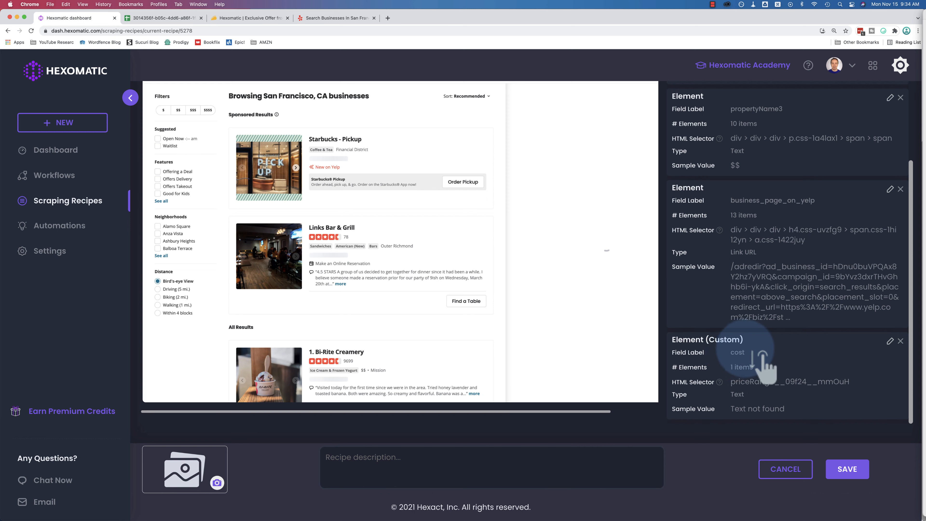
scroll(783, 201, up, 2)
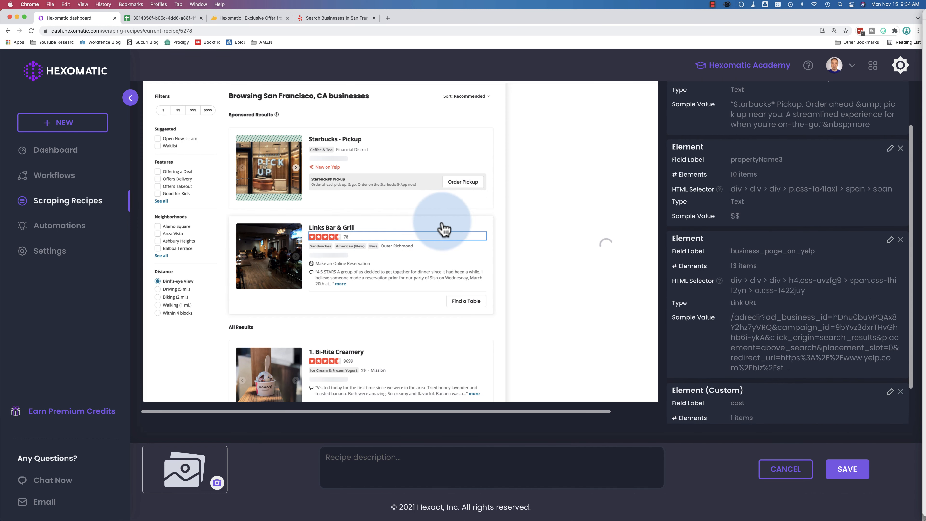
scroll(908, 320, down, 2)
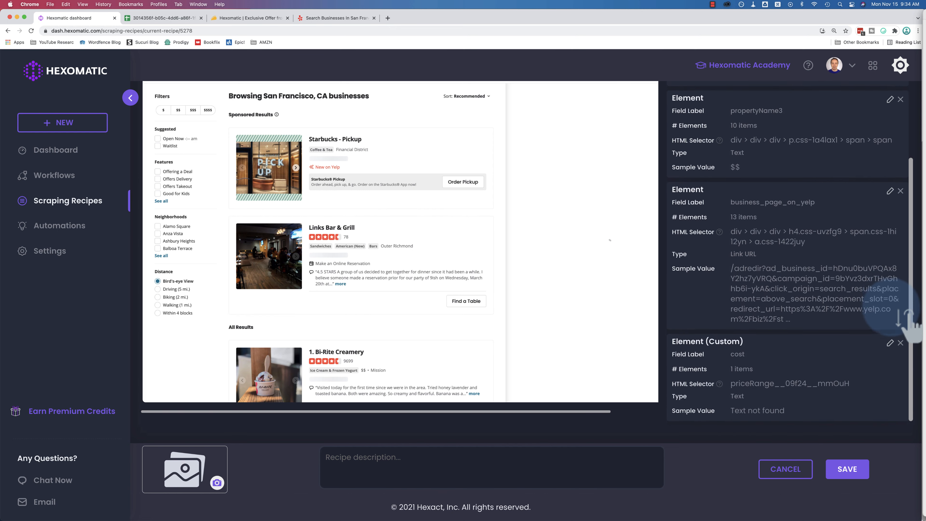
click(900, 342)
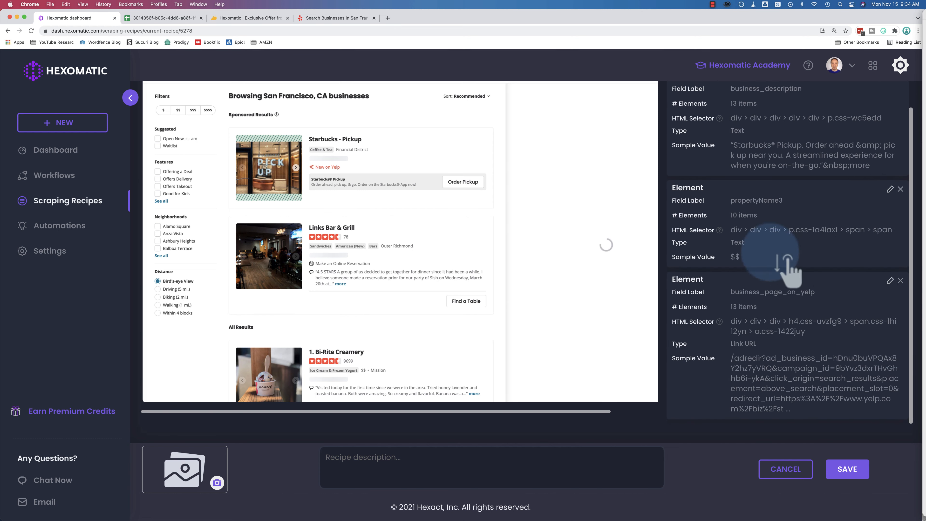
- Rename the propertyName3 element's field label to cost and save the recipe
click(890, 189)
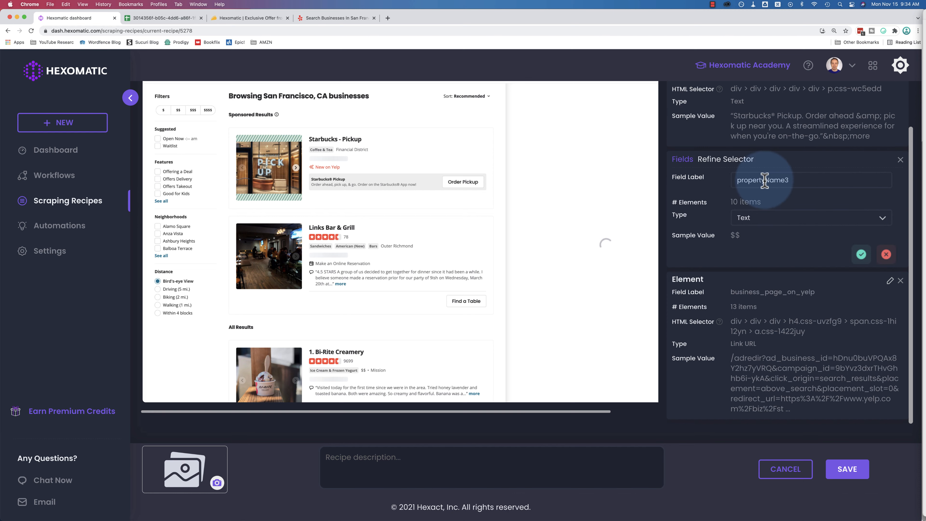
double_click(759, 181)
text(cost)
click(862, 254)
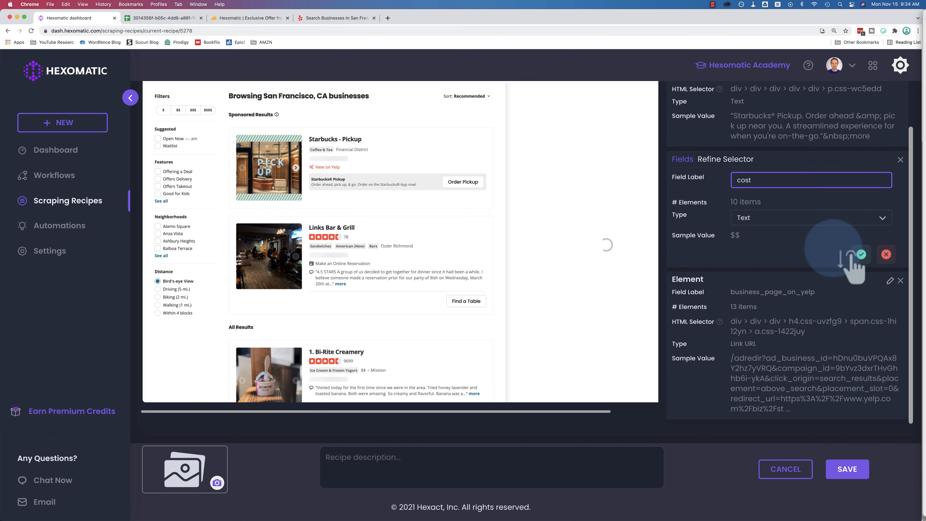
click(852, 479)
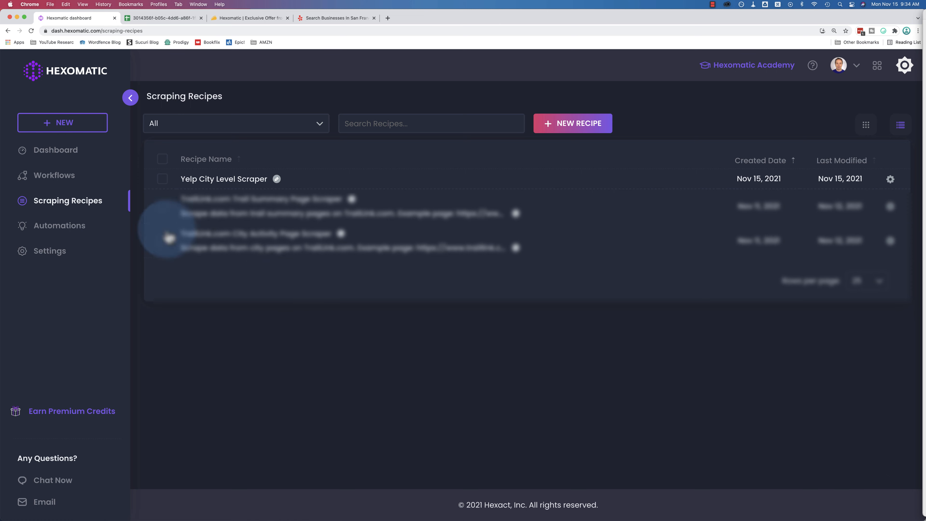
- Open the New workflow 15.11.21 05:30:40 workflow and rename it Yelp City Scraper Workflow
click(62, 177)
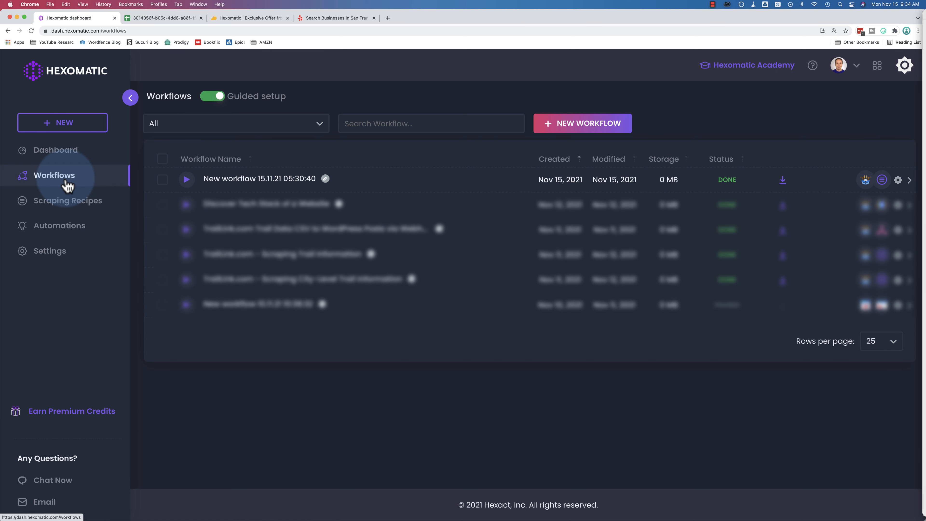
click(300, 180)
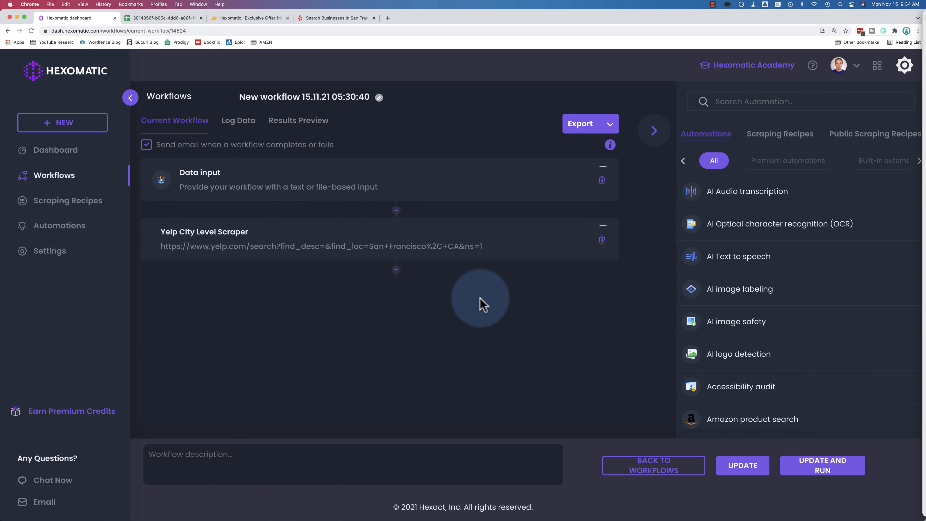
click(341, 98)
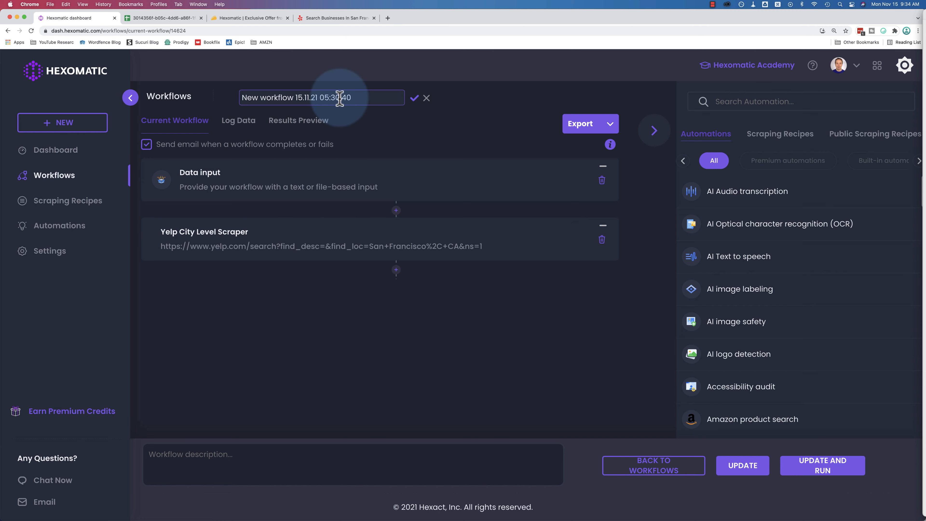
key(super+a)
text(y)
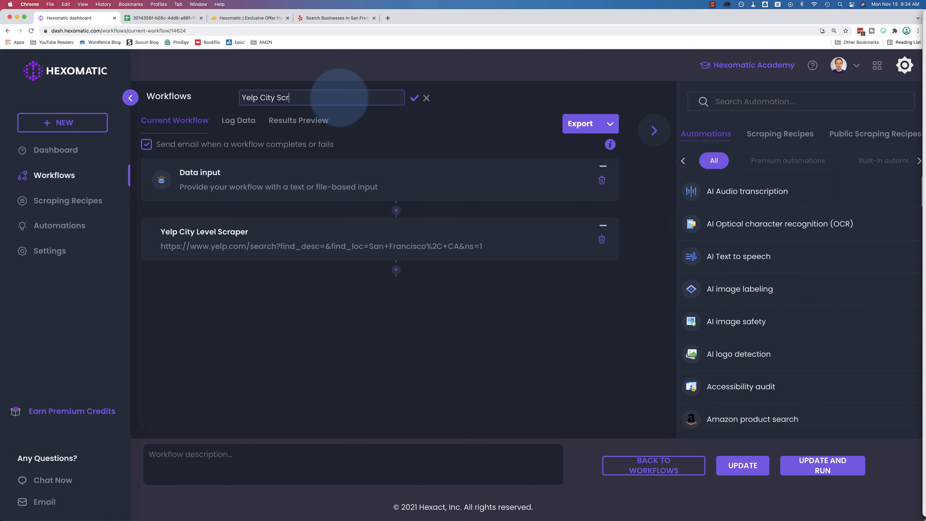
text(w)
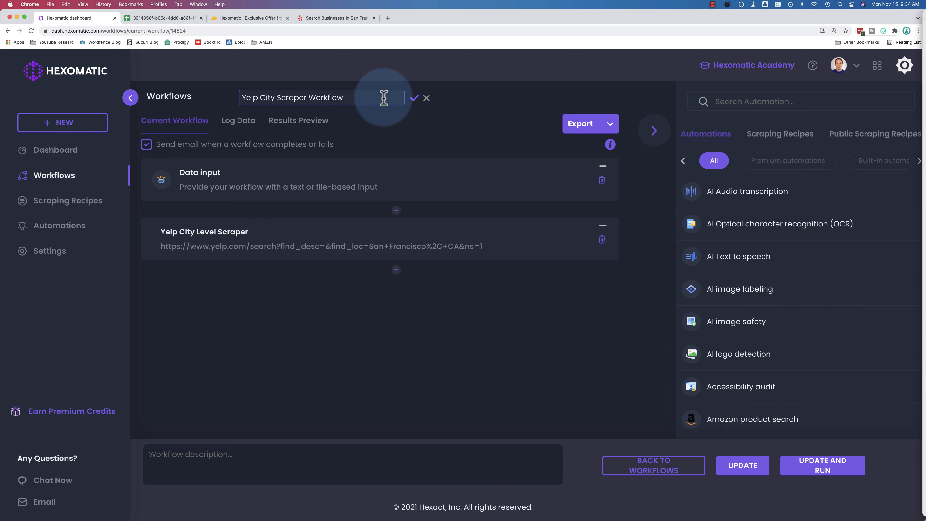
click(415, 98)
click(821, 464)
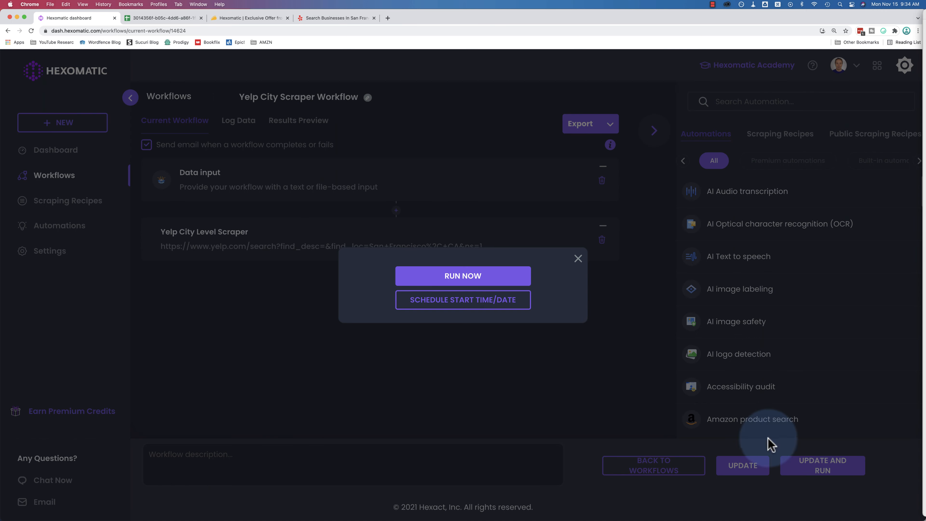
click(496, 277)
click(491, 339)
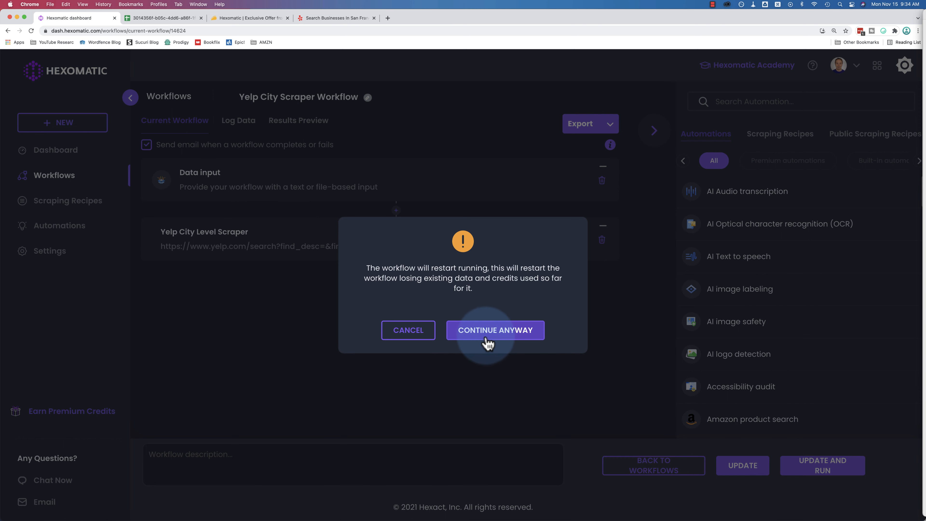
click(415, 330)
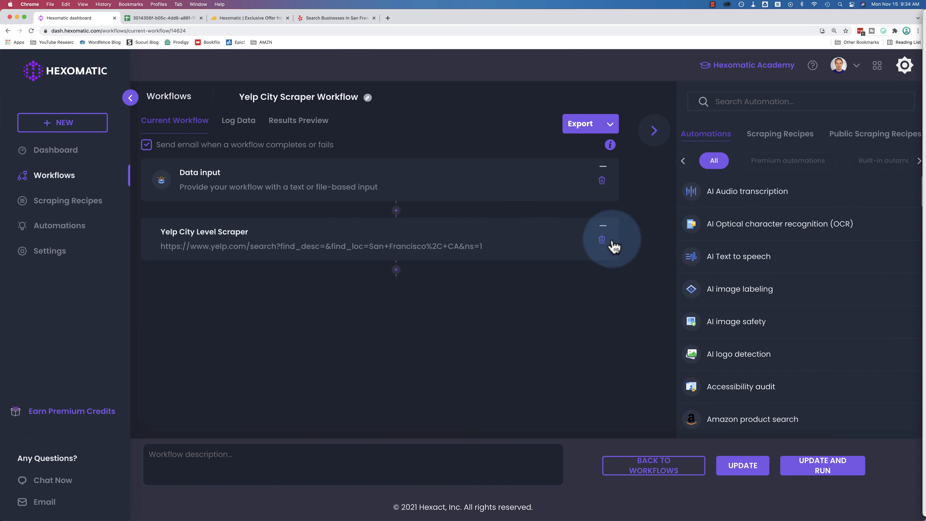
- Replace the workflow's Yelp City Level Scraper block with a fresh copy of the recipe, using Data Input as its source
click(603, 240)
click(492, 320)
click(794, 145)
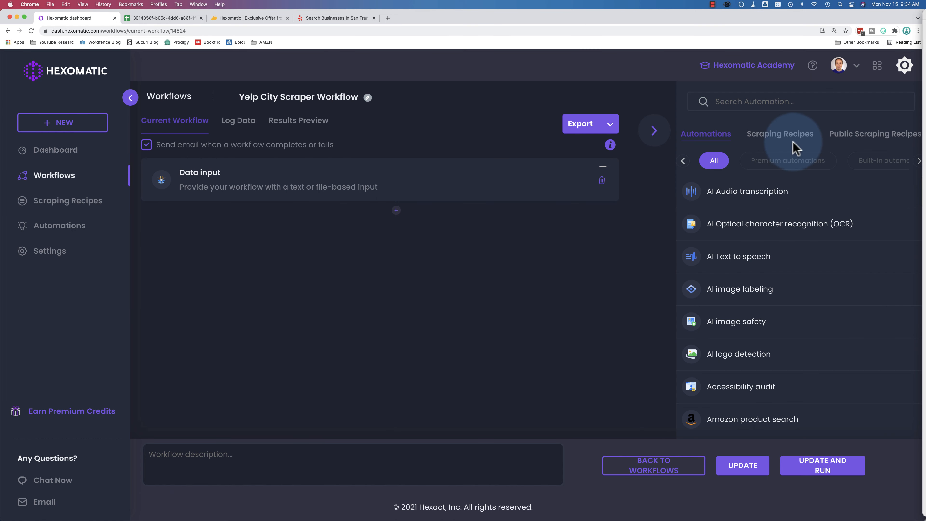
drag(785, 234, 337, 229)
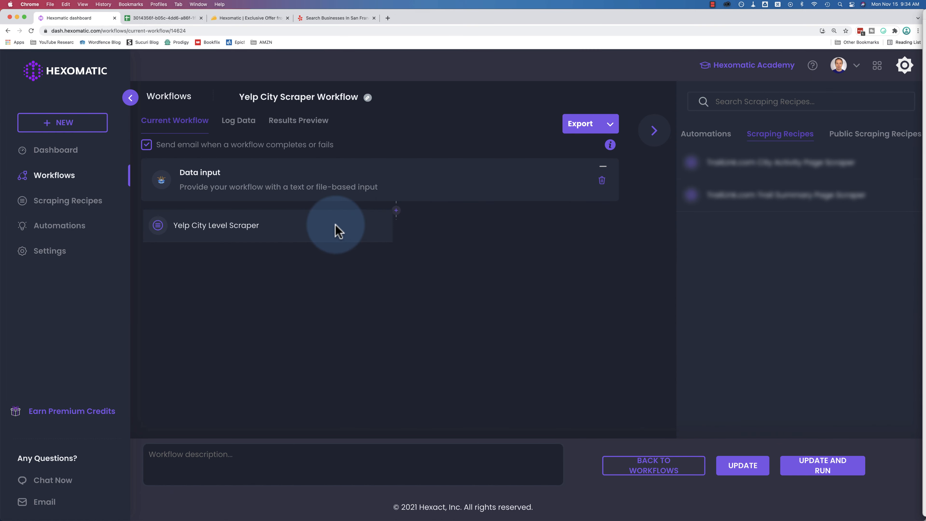
click(260, 292)
click(255, 313)
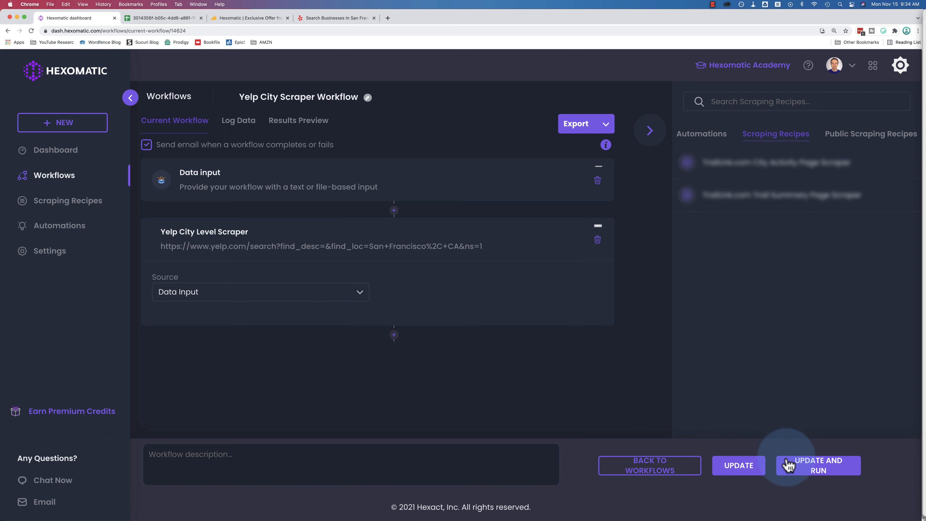
- Check the San Francisco Yelp URL in the data input, and update and run the workflow immediately
click(364, 182)
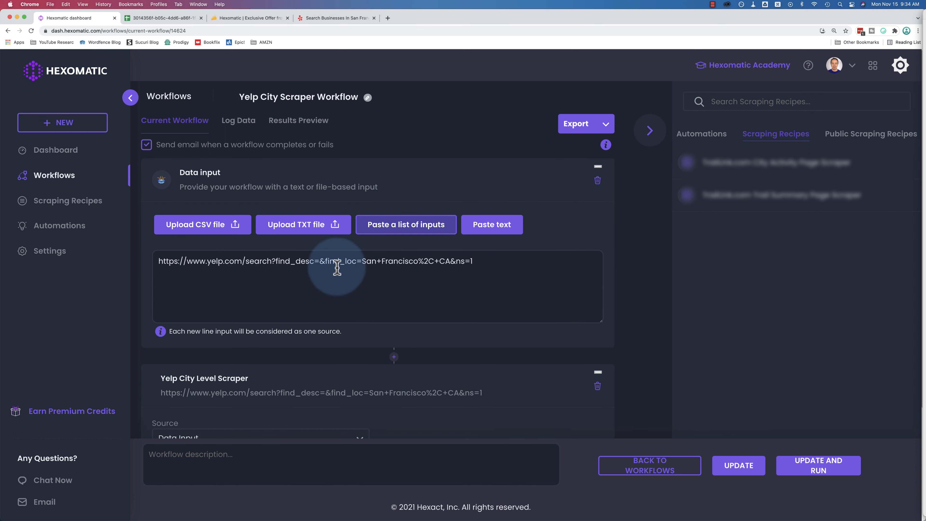
click(817, 470)
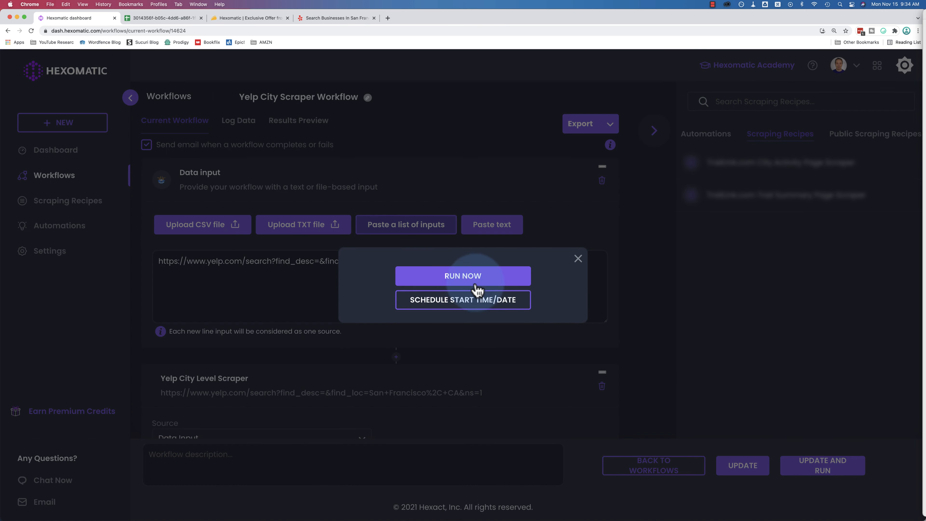
click(469, 276)
click(483, 329)
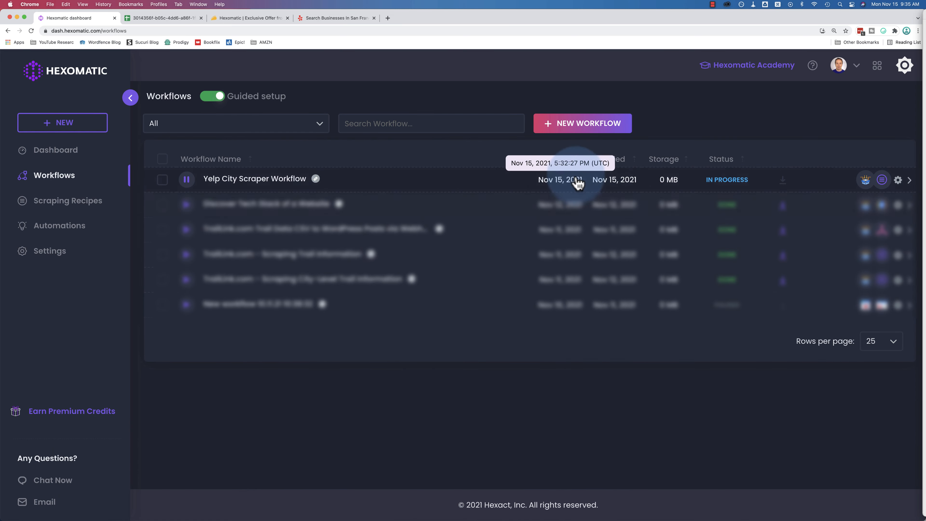
- Open the finished workflow's results in Google Sheets and check the cost column against Yelp's San Francisco results page
click(783, 181)
click(485, 186)
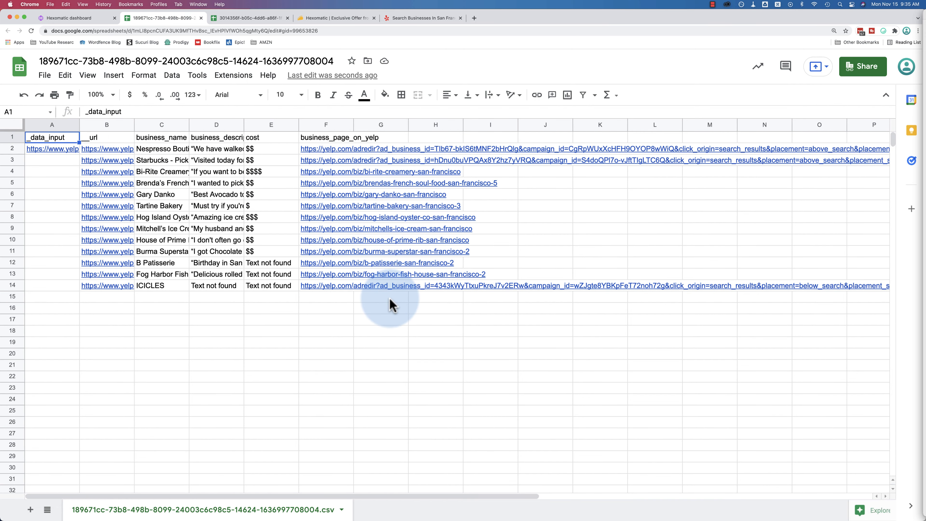
click(258, 140)
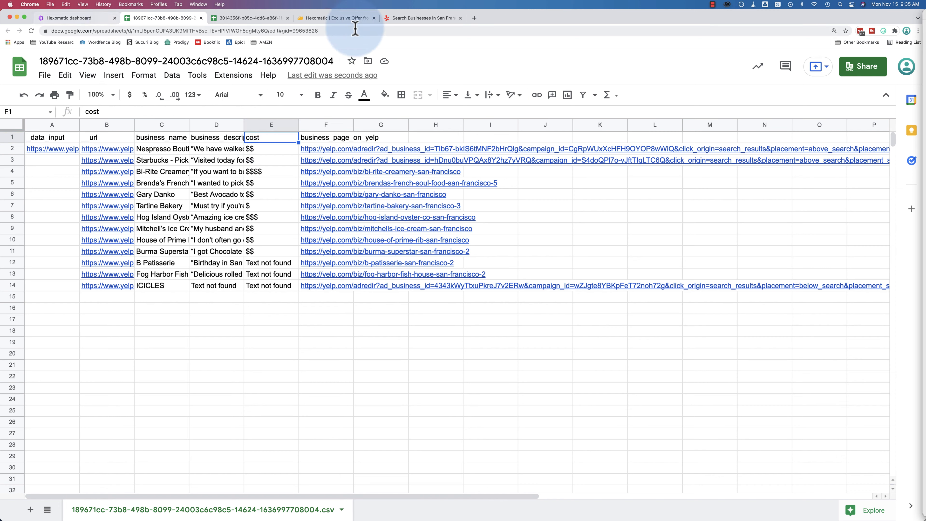
click(415, 18)
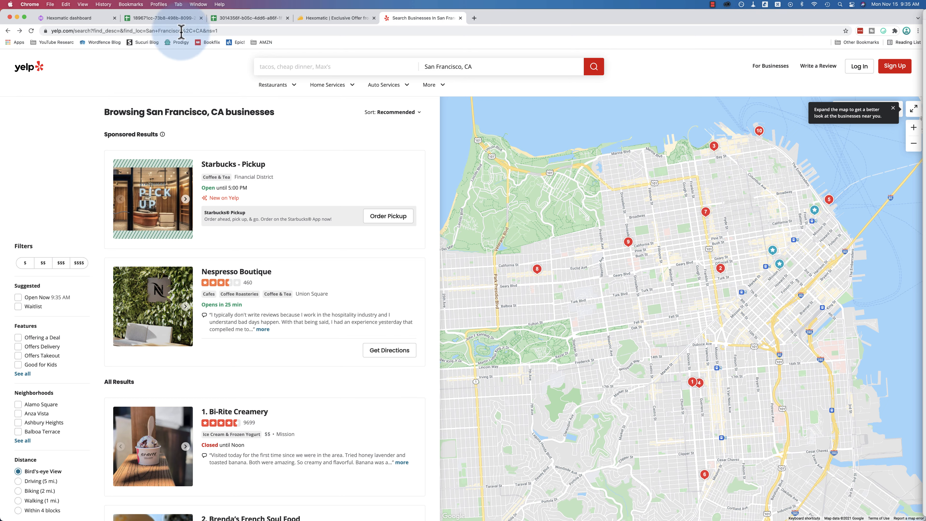
click(163, 17)
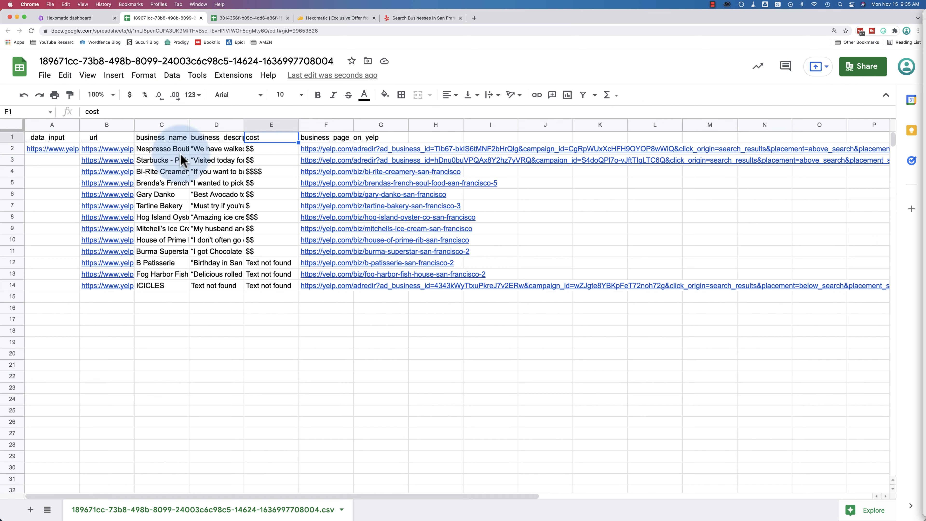
- Compare the automation credits and simultaneous workflow limits of the Single, Double and Multiple plans on Hexomatic's AppSumo page
click(90, 19)
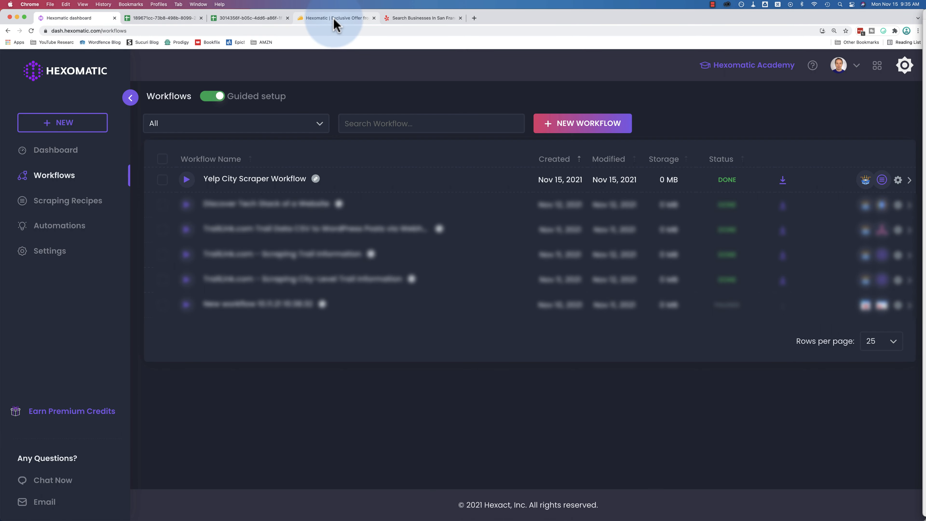
click(336, 23)
click(605, 193)
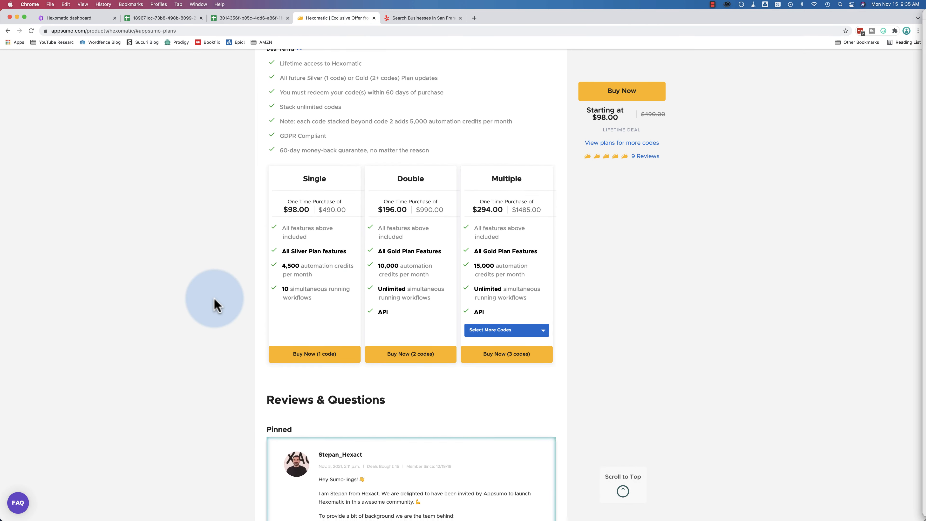
drag(286, 264, 276, 290)
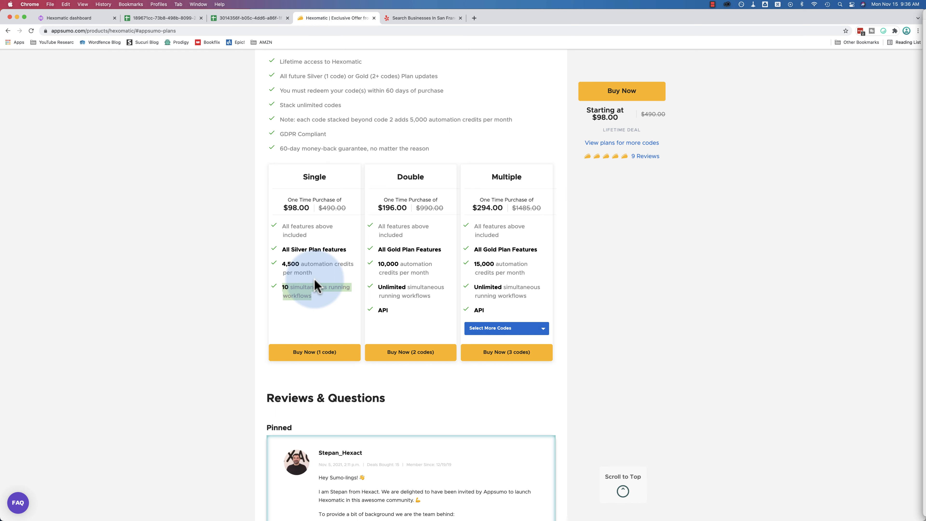
click(391, 266)
drag(481, 265, 531, 277)
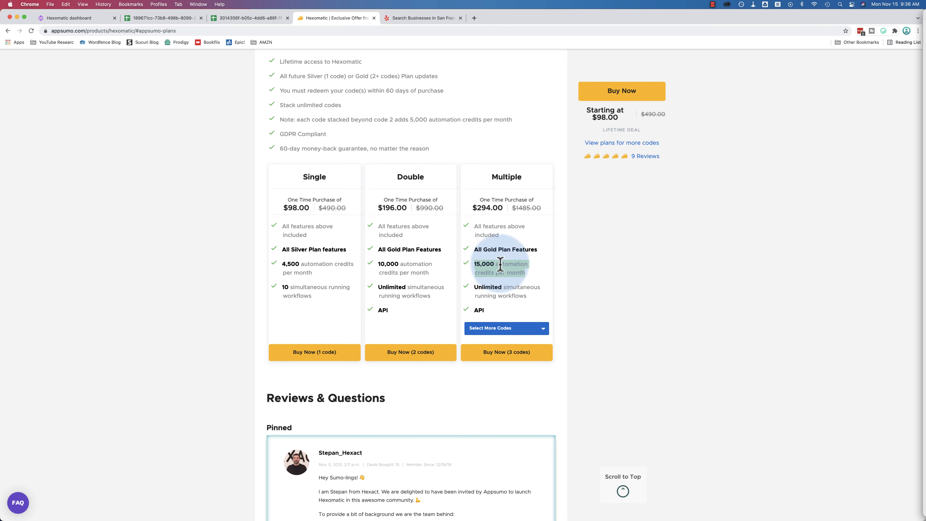
click(415, 22)
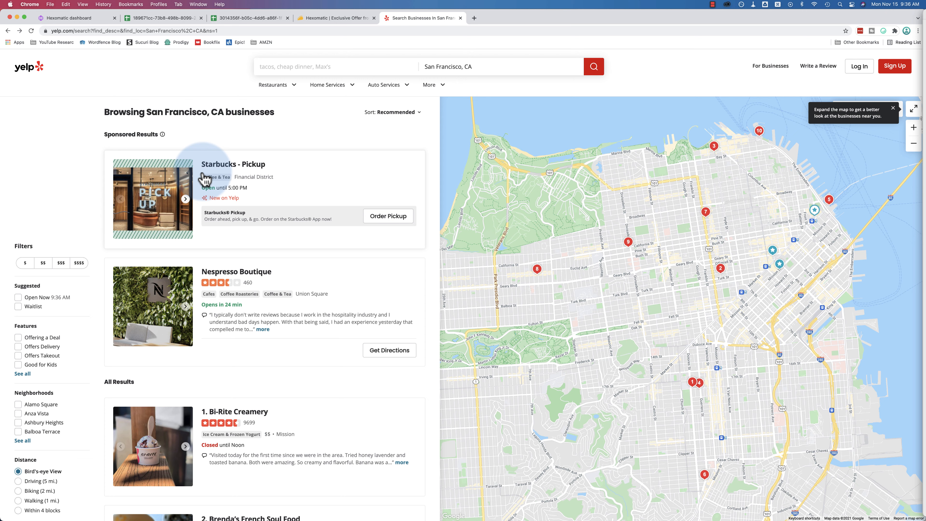
click(323, 18)
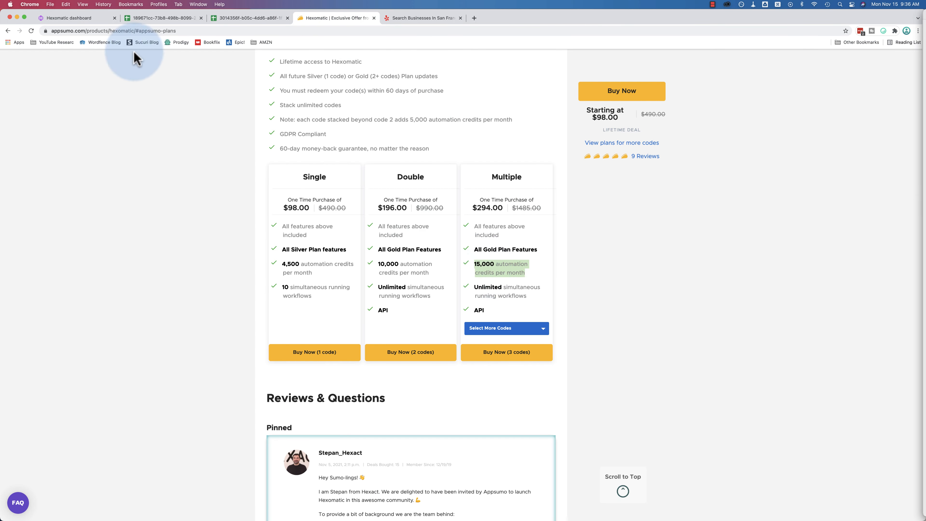
- Return to Hexomatic and examine the credit and traffic usage on its dashboard
click(86, 18)
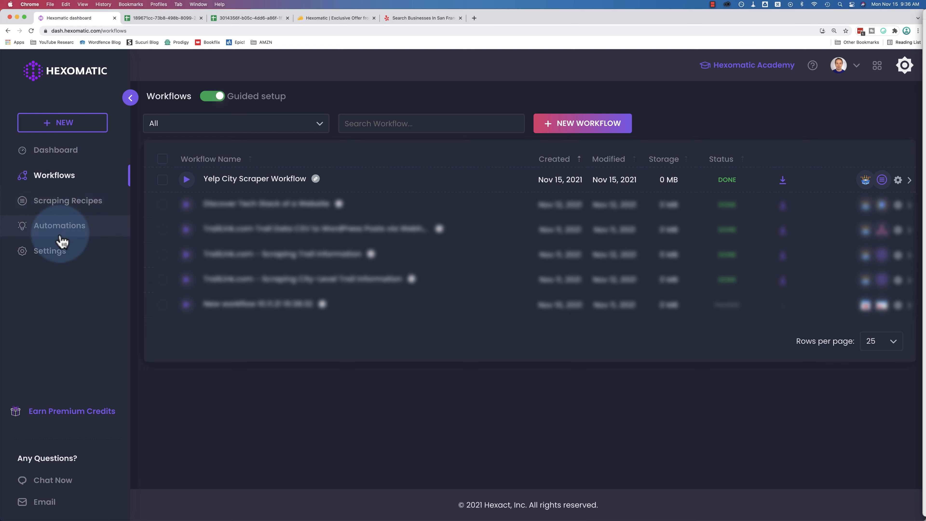
click(53, 158)
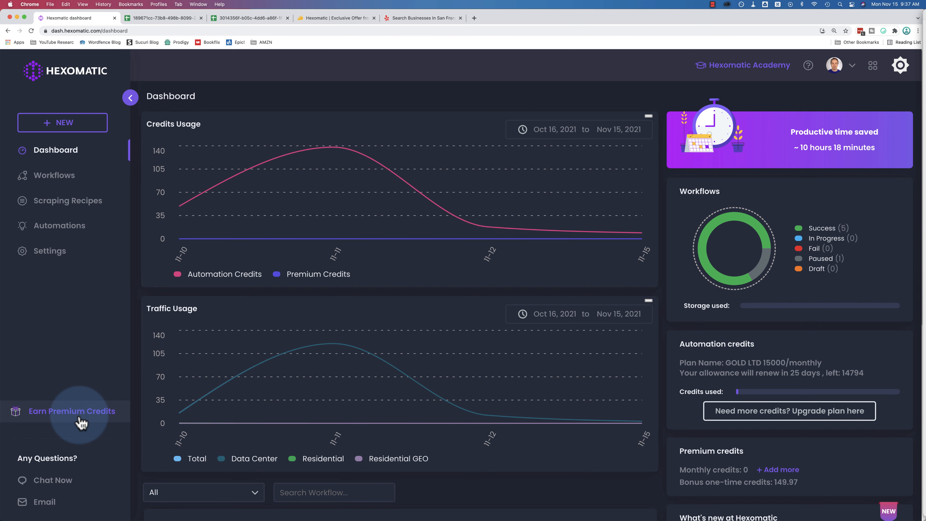
- Start a new workflow from the Template Library and look through the available workflow templates
click(55, 182)
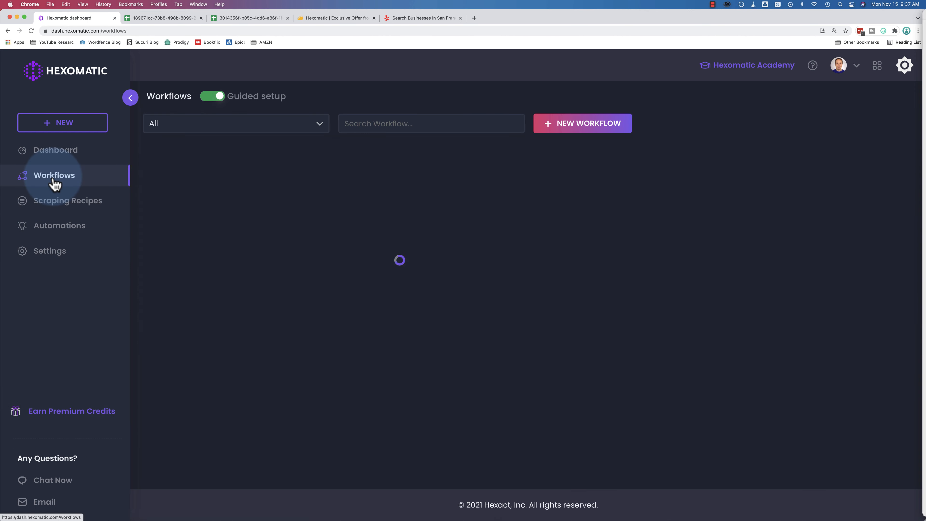
click(605, 128)
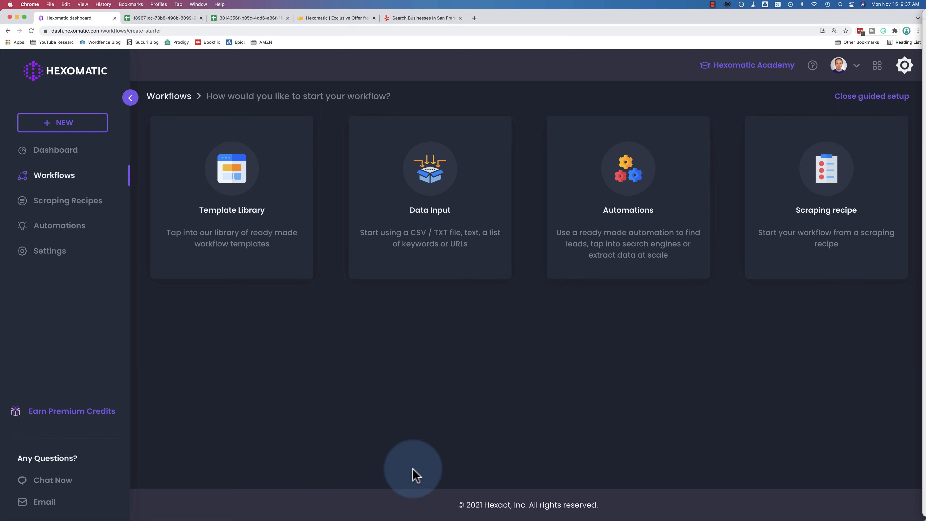
click(247, 210)
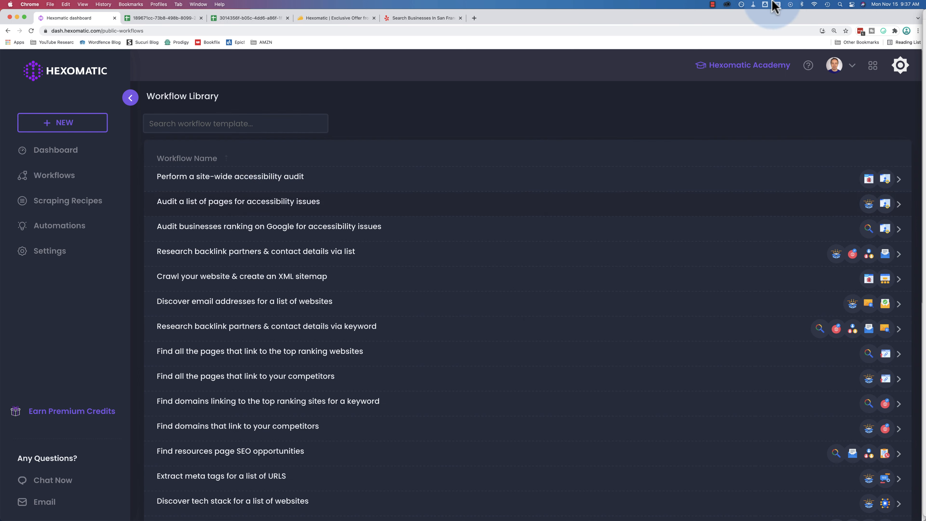
scroll(313, 346, down, 10)
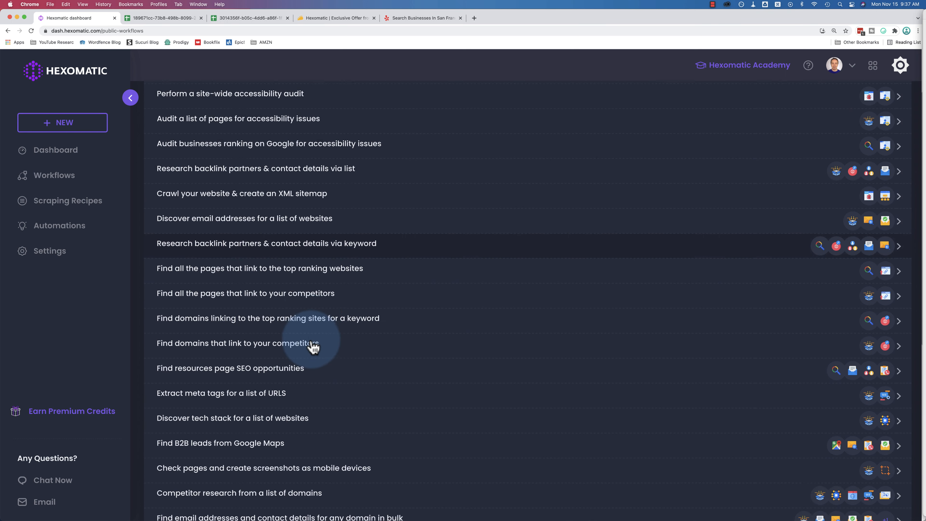
scroll(307, 383, down, 1)
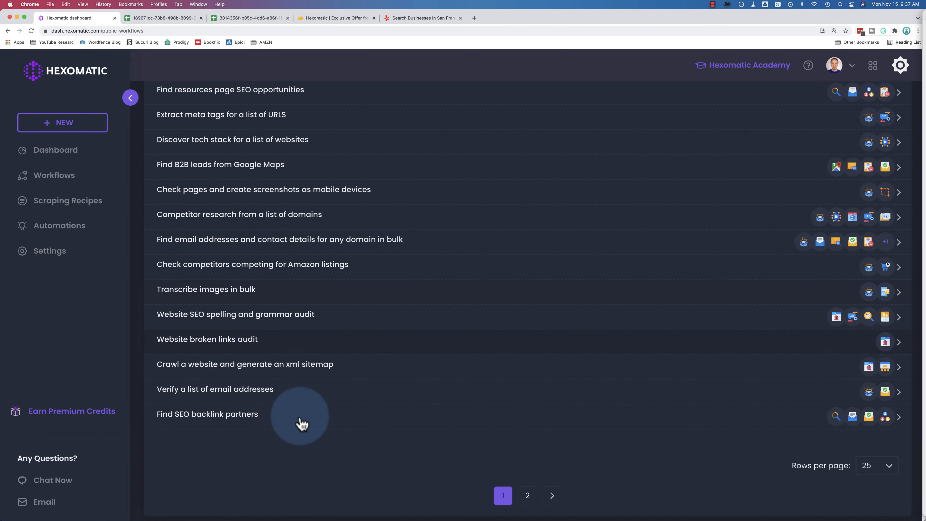
scroll(283, 317, up, 1)
scroll(284, 316, up, 3)
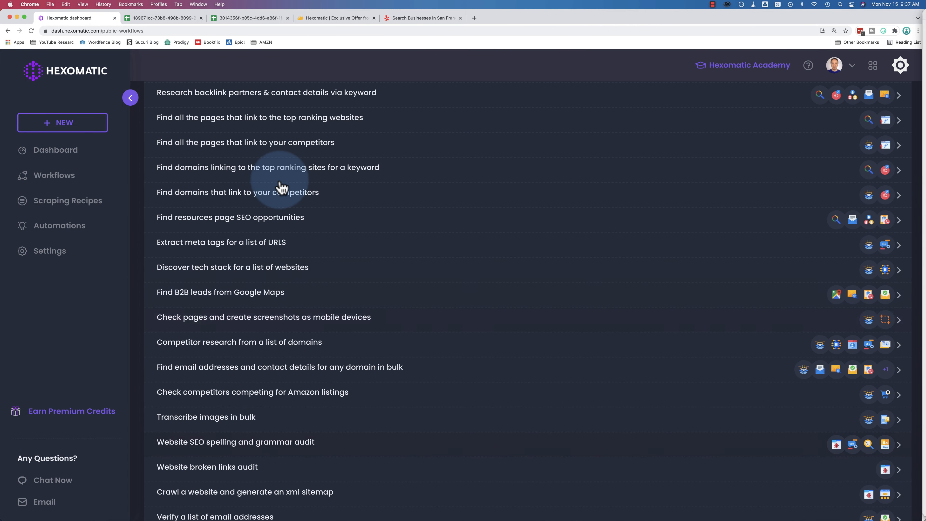
scroll(307, 316, down, 4)
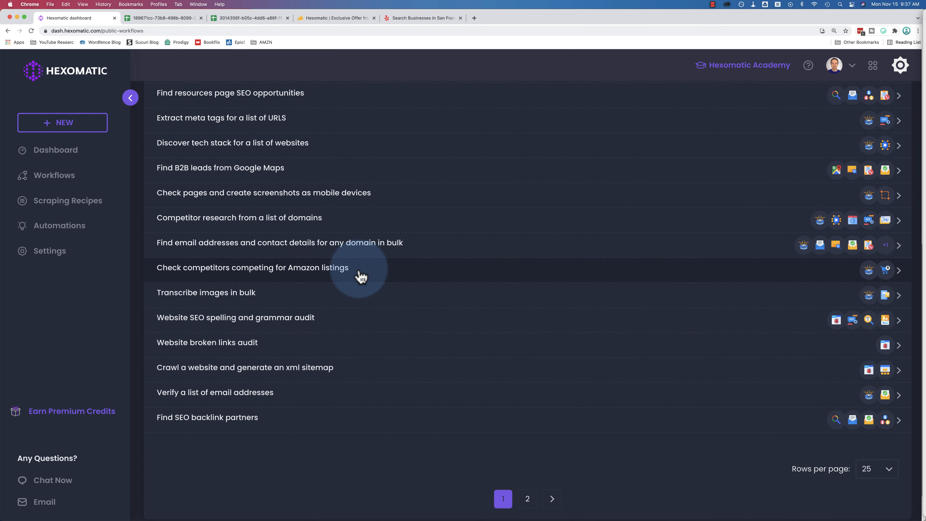
- Create a workflow from the Check competitors competing for Amazon listings template and expand its data input
click(359, 274)
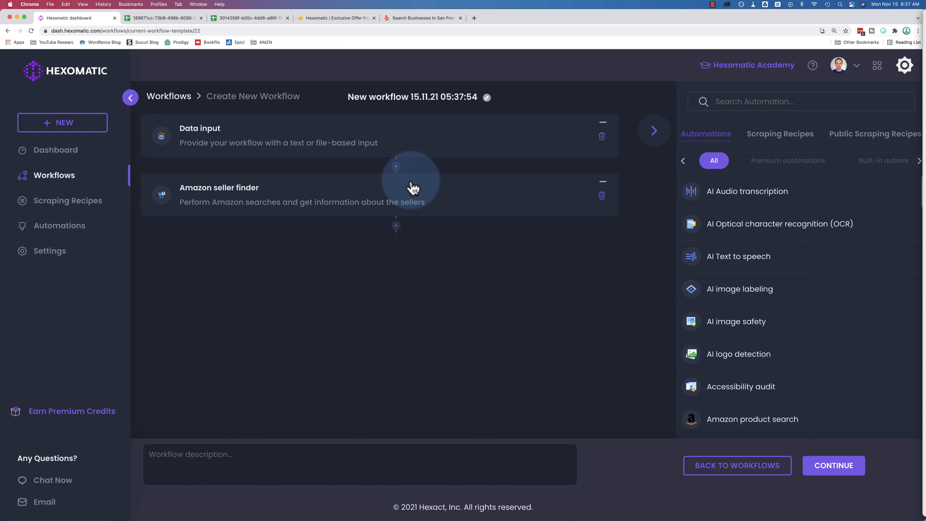
click(399, 148)
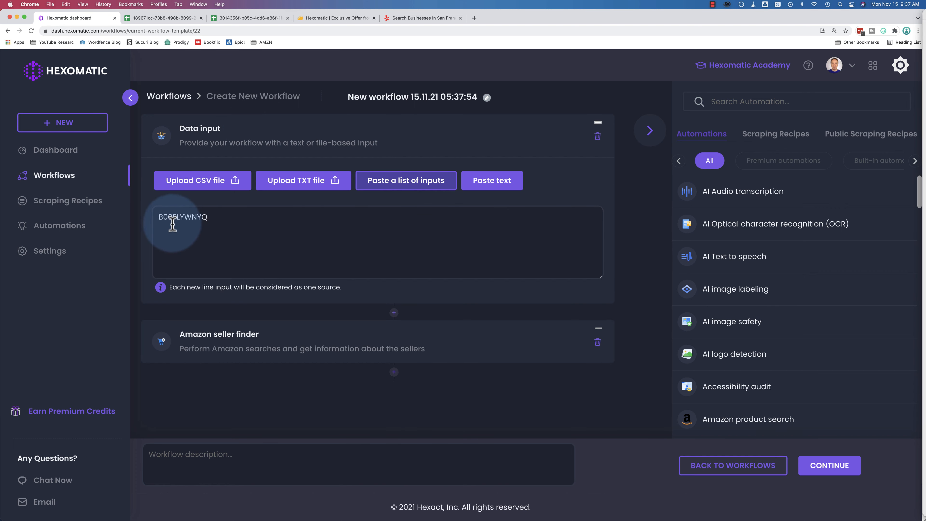
- Examine the template's sample ASIN input and the Amazon seller finder's ASIN, language and country settings, leaving both blocks collapsed
drag(213, 217, 145, 224)
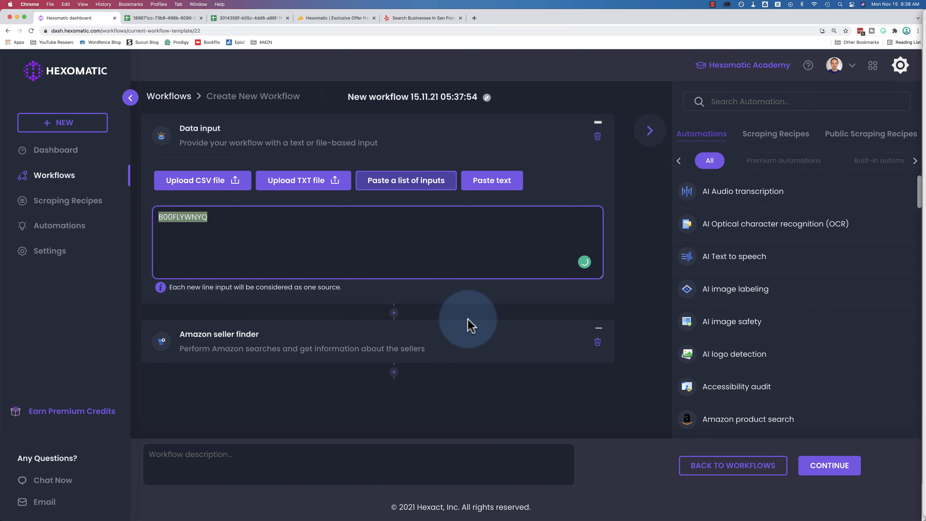
click(468, 344)
scroll(366, 343, down, 4)
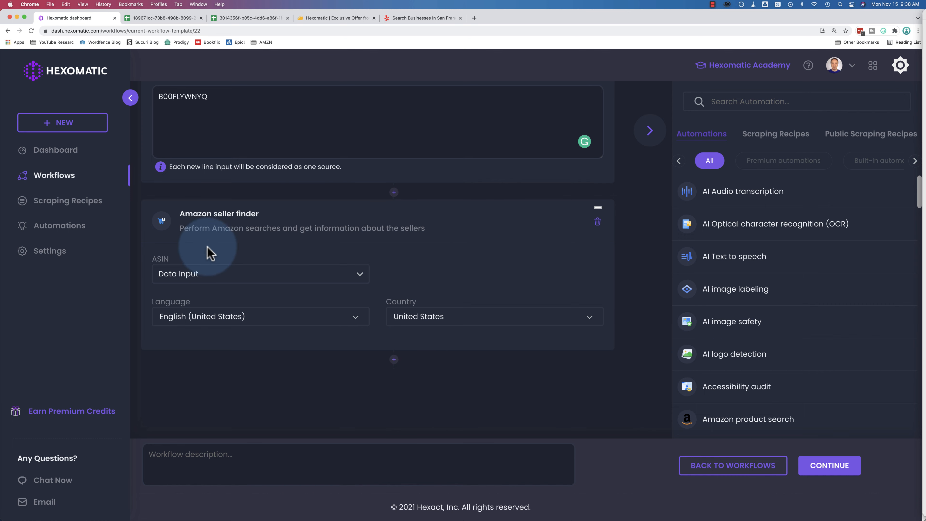
click(467, 222)
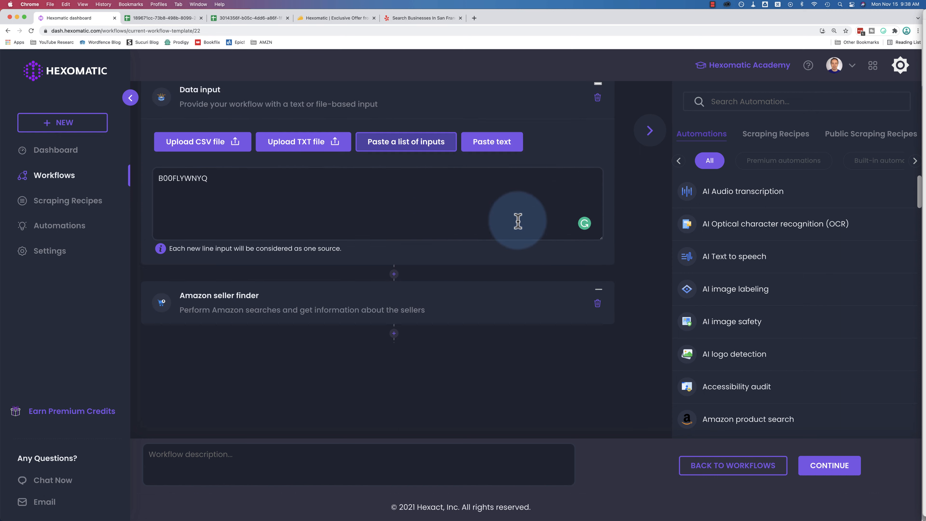
click(512, 136)
- Filter the automations by Premium automations and look through the available ones from AI Audio transcription to Yahoo search
scroll(780, 219, down, 1)
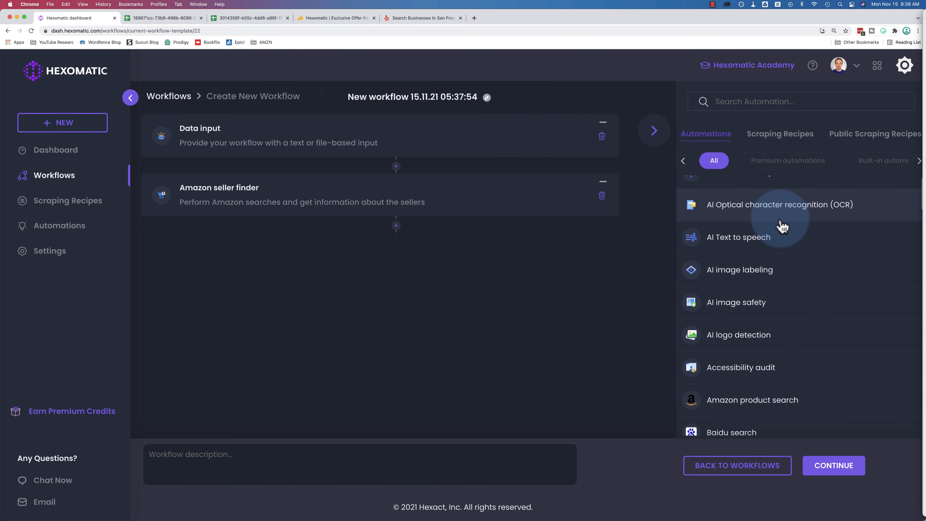
scroll(780, 220, up, 1)
click(788, 162)
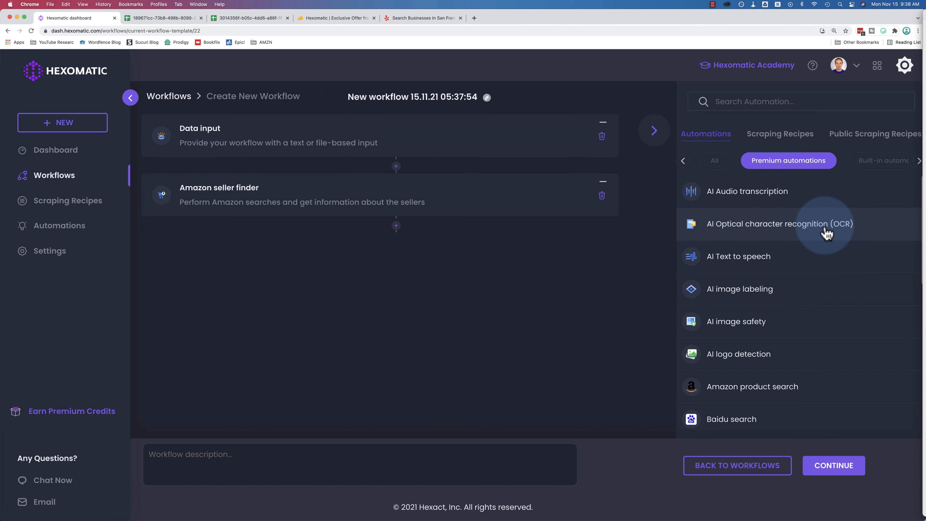
scroll(804, 261, down, 2)
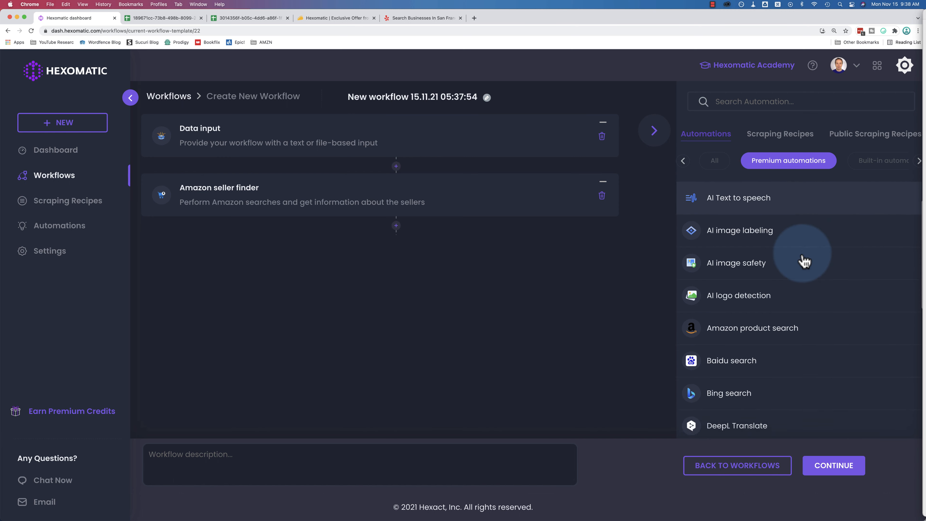
scroll(786, 242, down, 2)
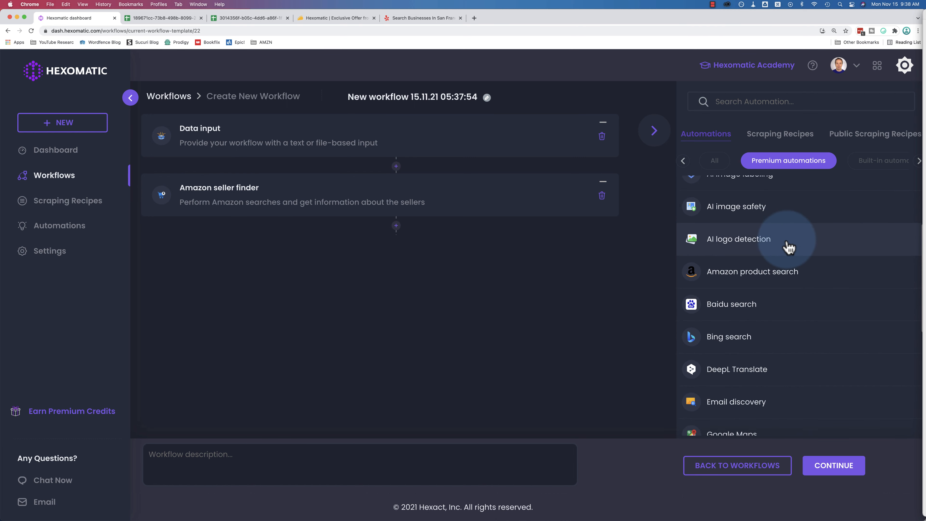
scroll(788, 244, down, 2)
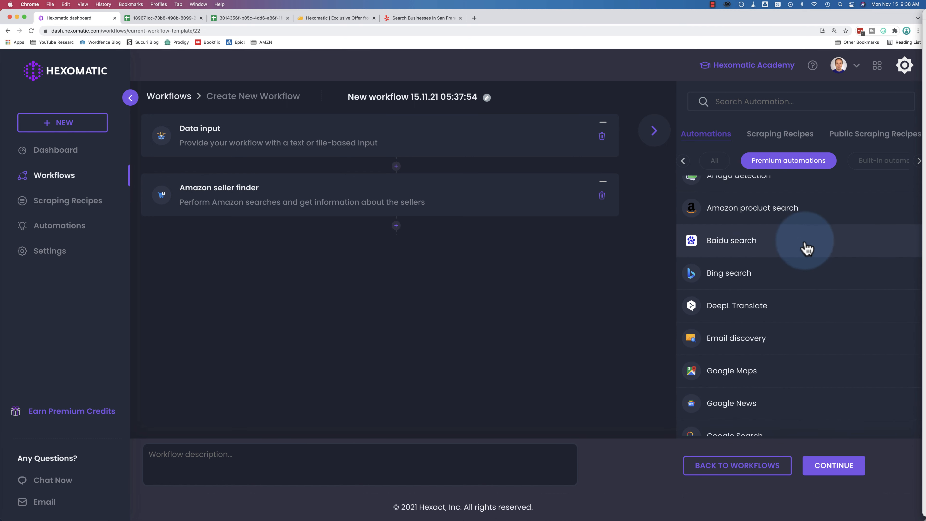
scroll(766, 251, down, 4)
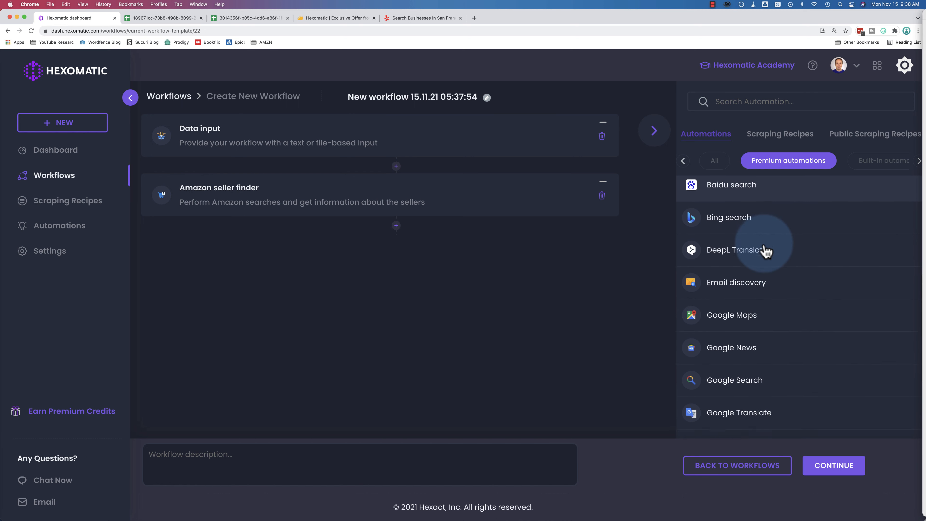
scroll(765, 251, down, 2)
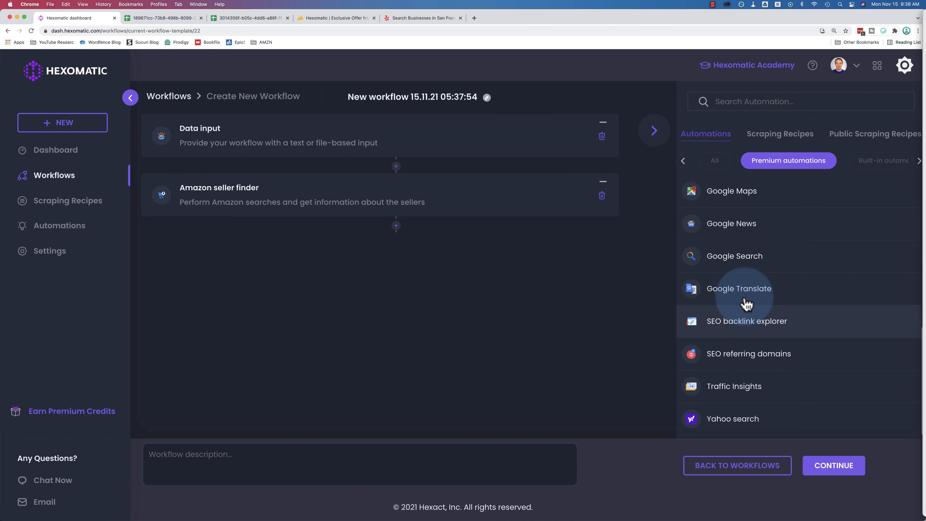
- Switch the automation filter to Built-in automations and review the available scraping, email, file and Google Sheets automations
click(877, 164)
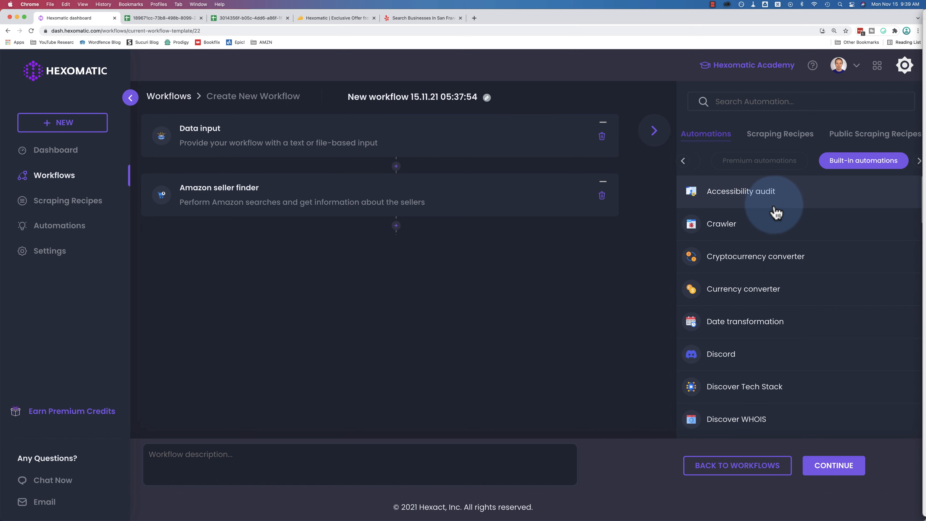
scroll(777, 213, down, 3)
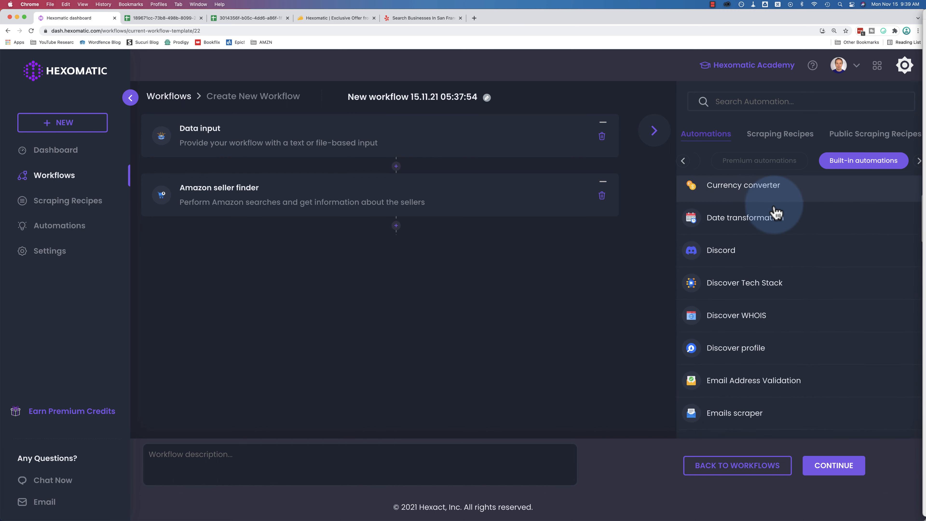
scroll(777, 213, down, 4)
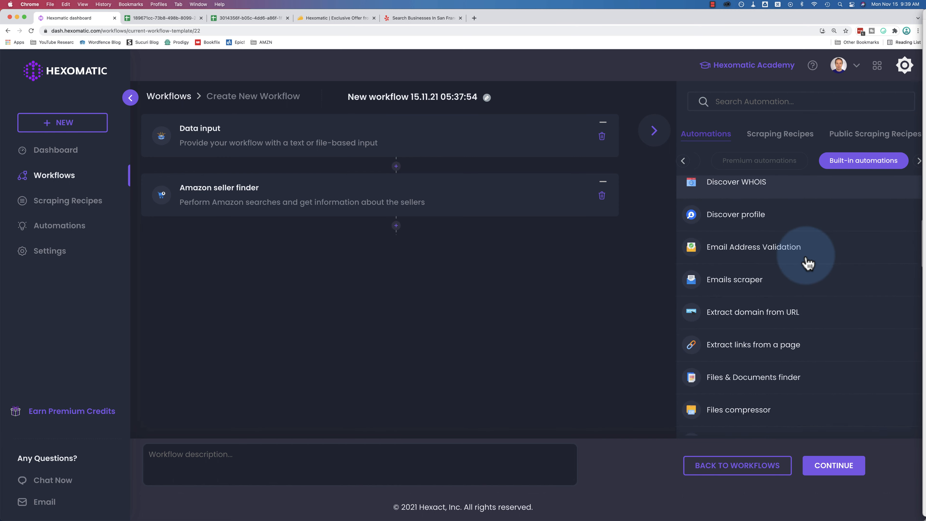
scroll(808, 264, down, 3)
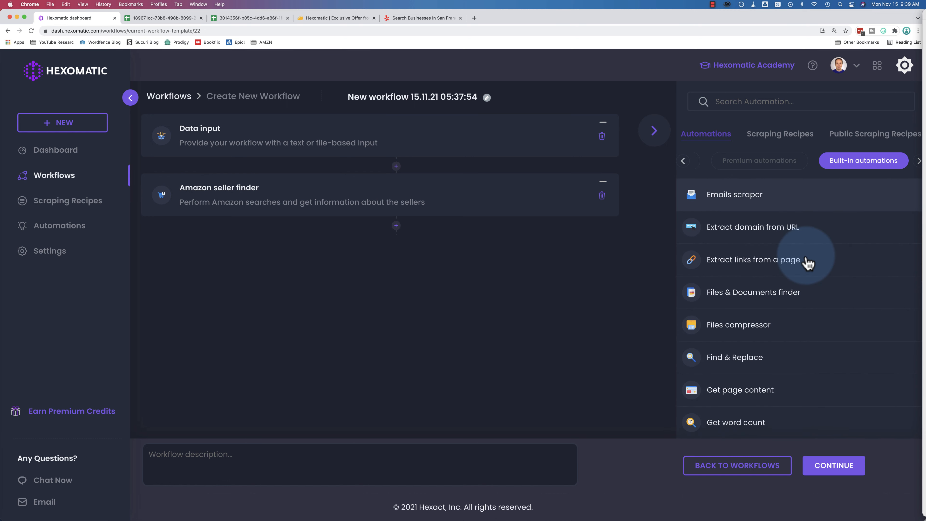
scroll(807, 263, down, 6)
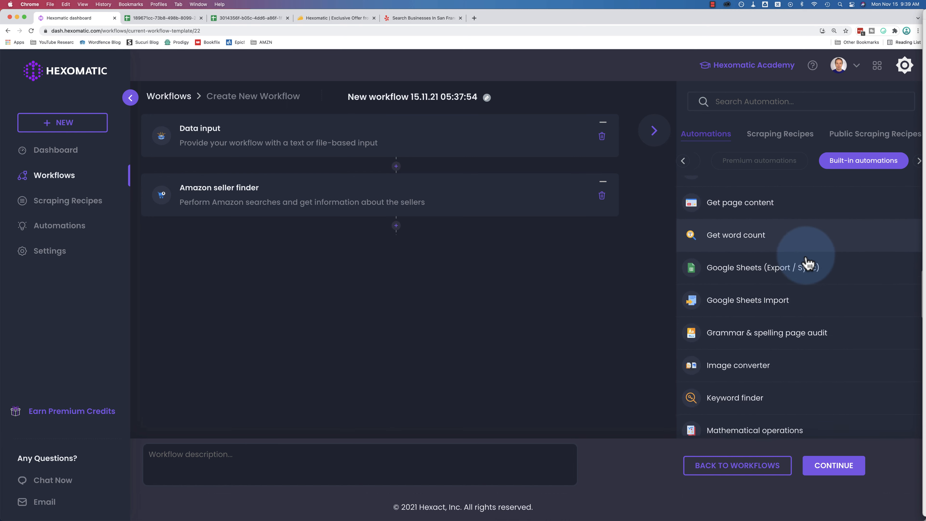
scroll(808, 264, down, 4)
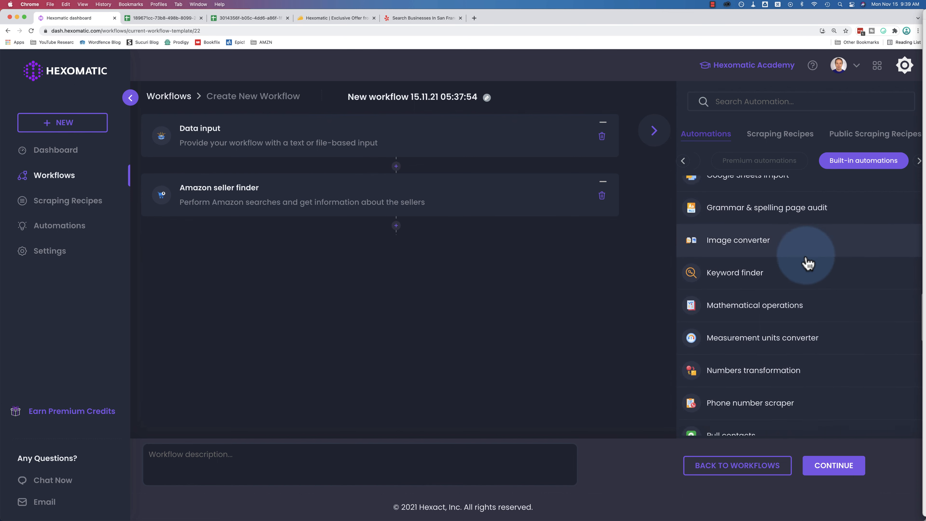
scroll(808, 263, up, 10)
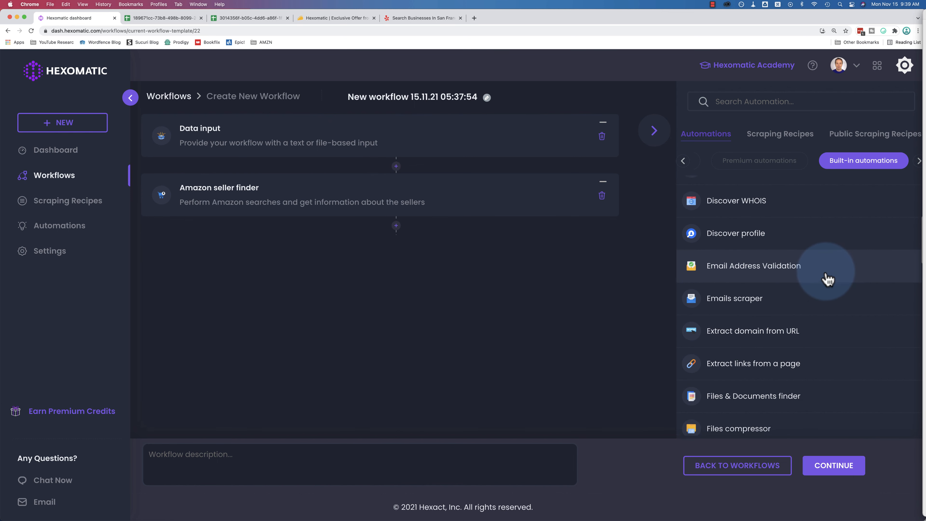
scroll(828, 279, down, 1)
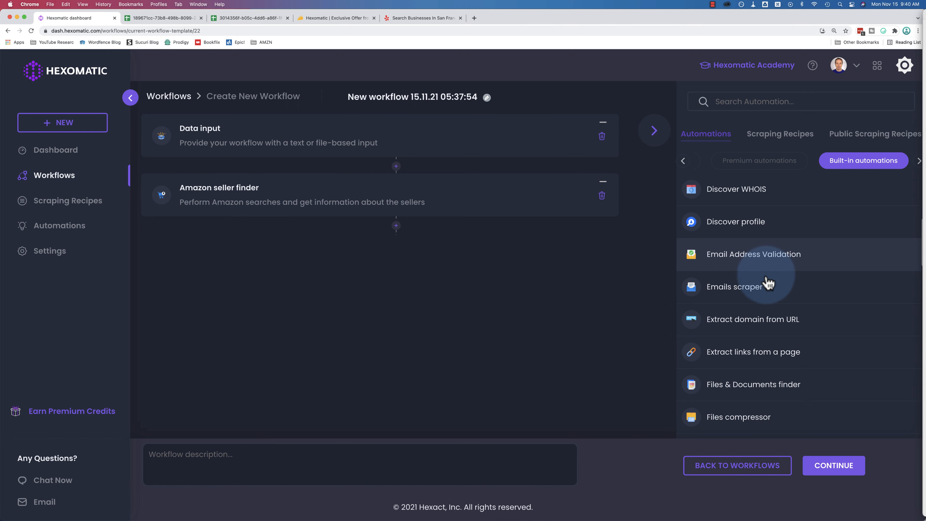
scroll(789, 273, down, 2)
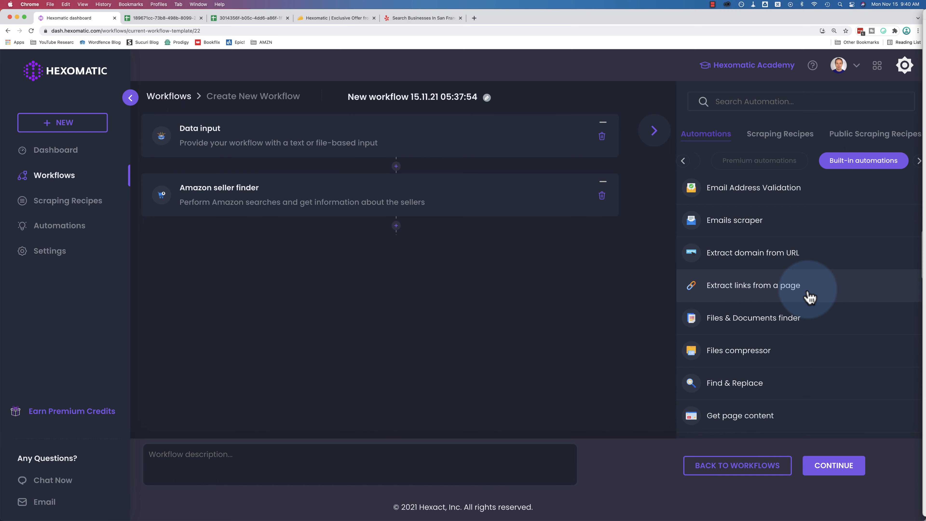
scroll(809, 297, down, 5)
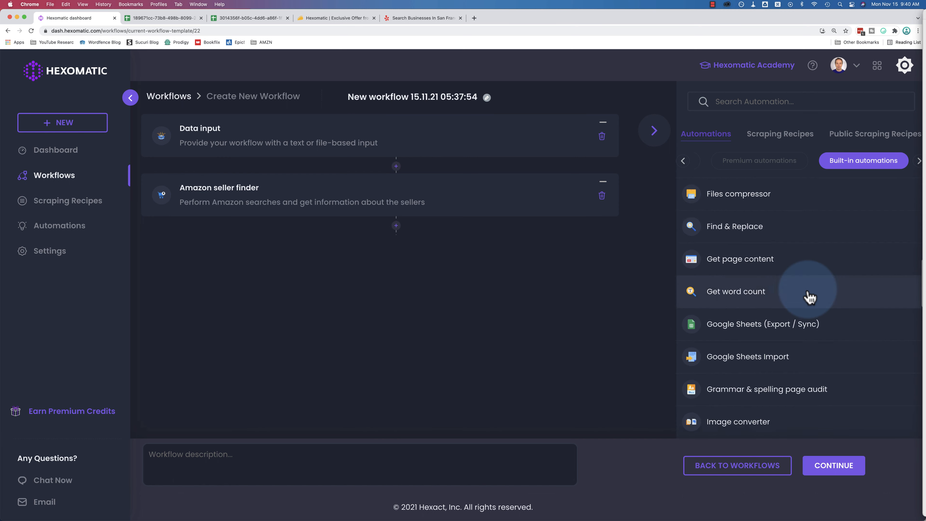
- Review the exported Yelp results in the first Google Sheets spreadsheet and return to Hexomatic
click(156, 18)
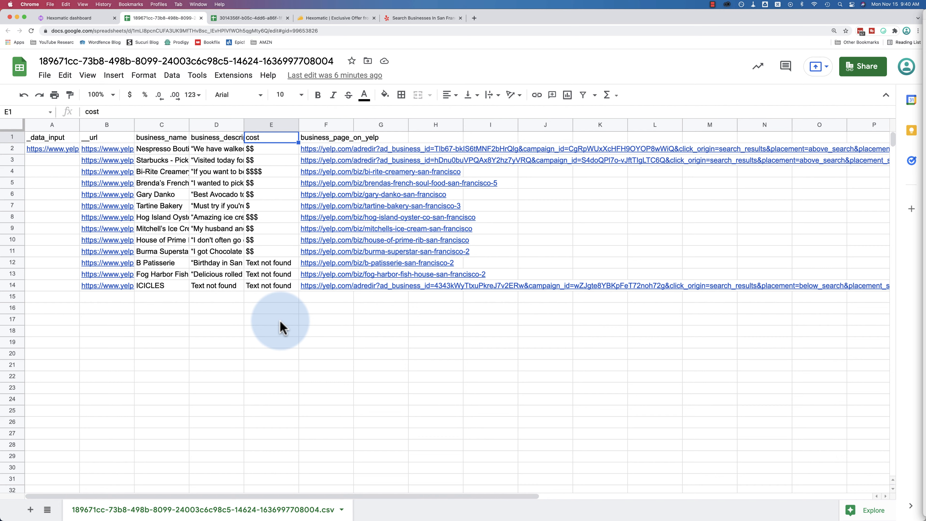
click(69, 19)
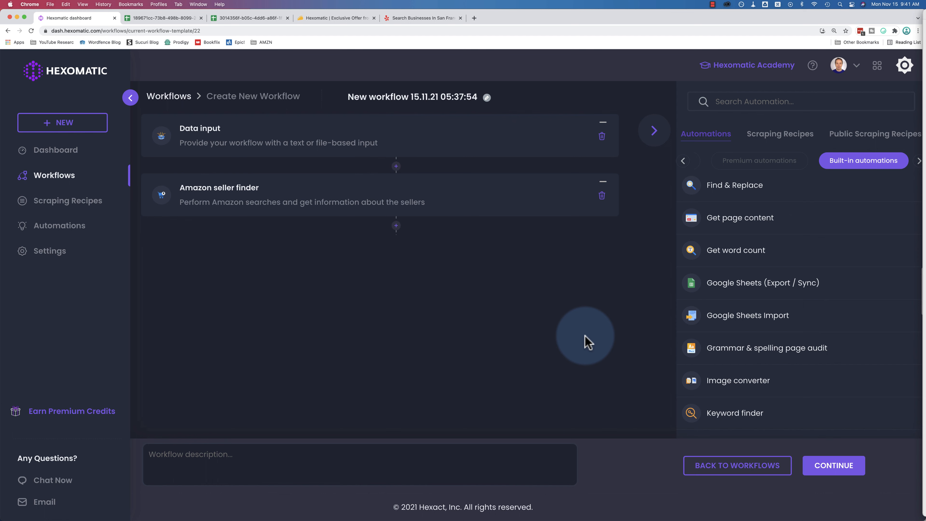
- Browse Hexomatic's full automations catalogue and open the details of the Currency converter automation
click(64, 230)
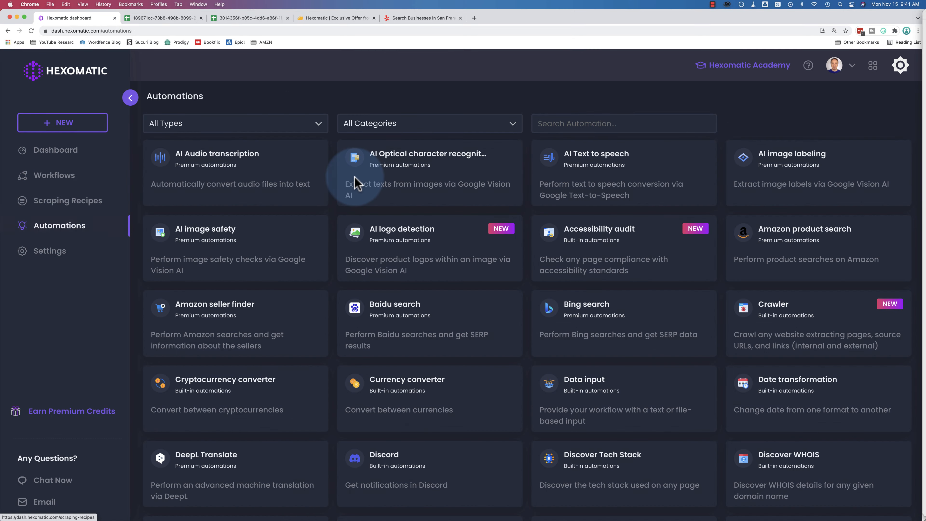
scroll(336, 188, down, 3)
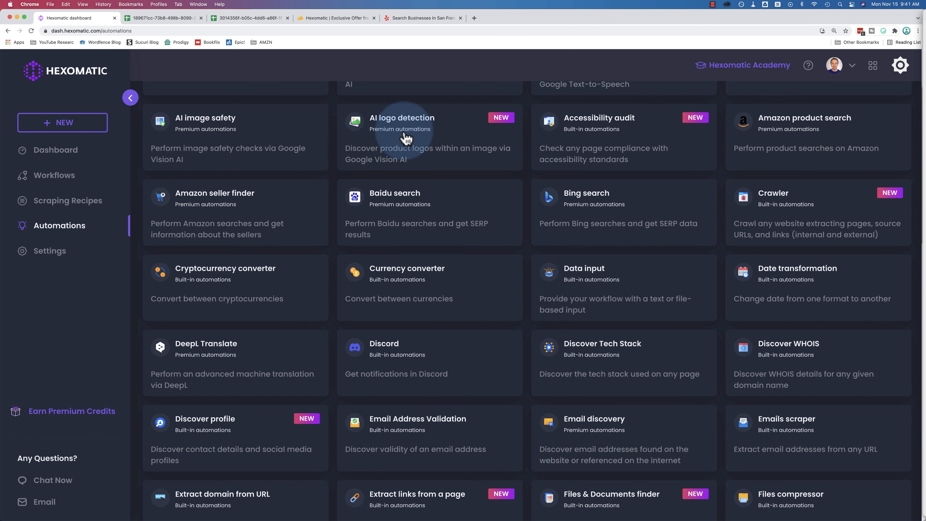
scroll(401, 237, down, 3)
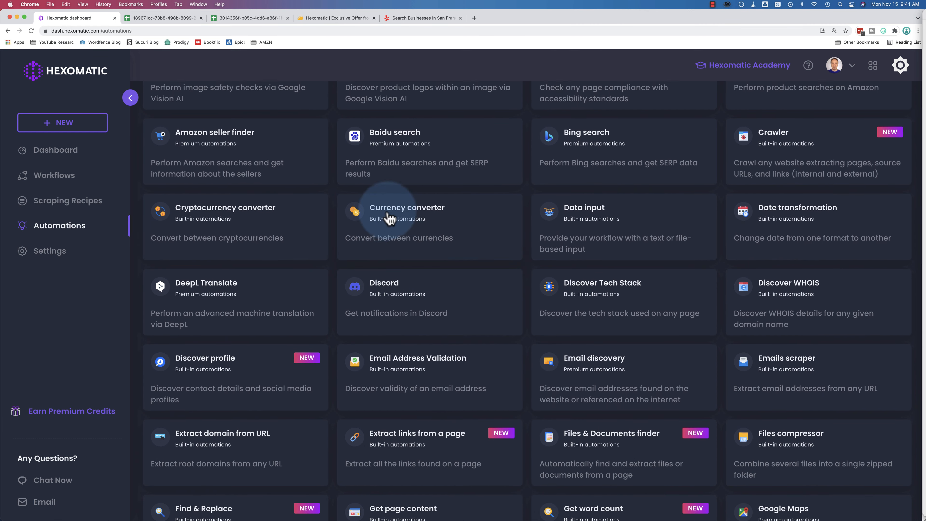
click(423, 216)
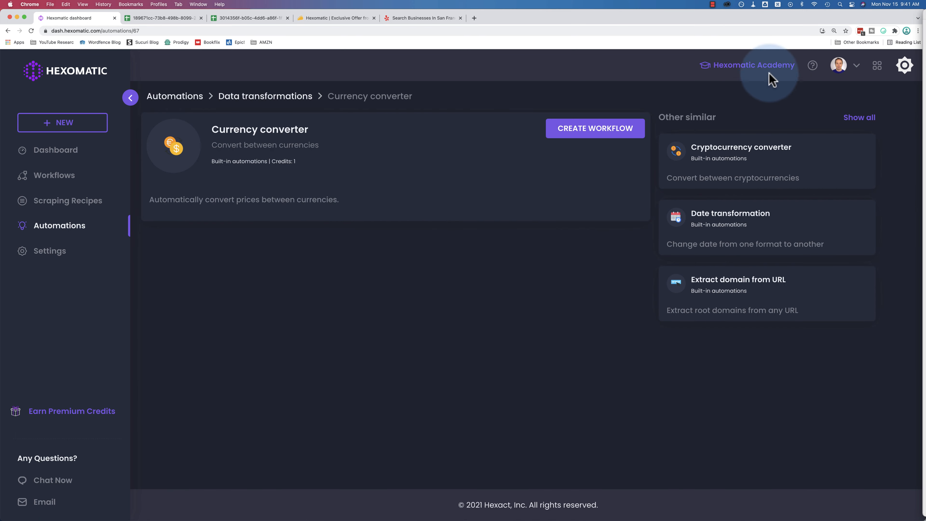
- Look through the Hexomatic Academy tutorials and revisit the Hexomatic plans on AppSumo
click(752, 70)
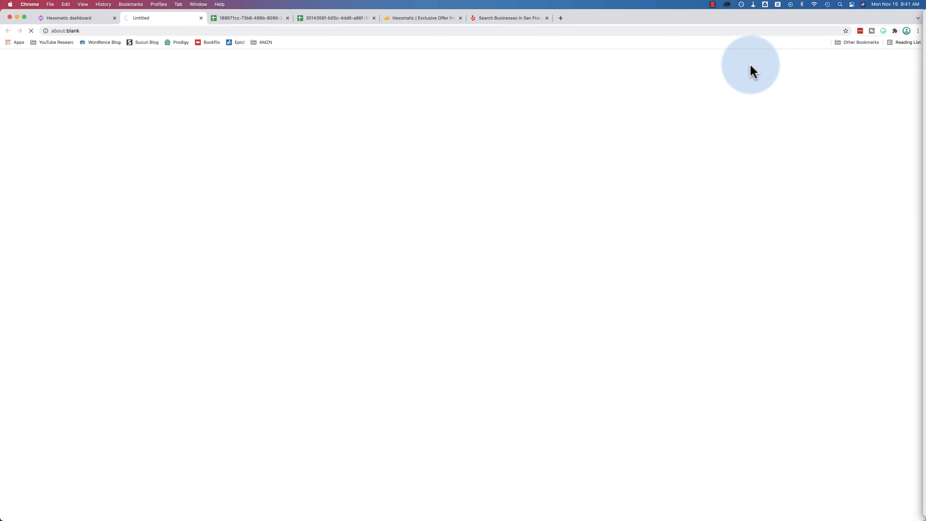
scroll(232, 205, down, 5)
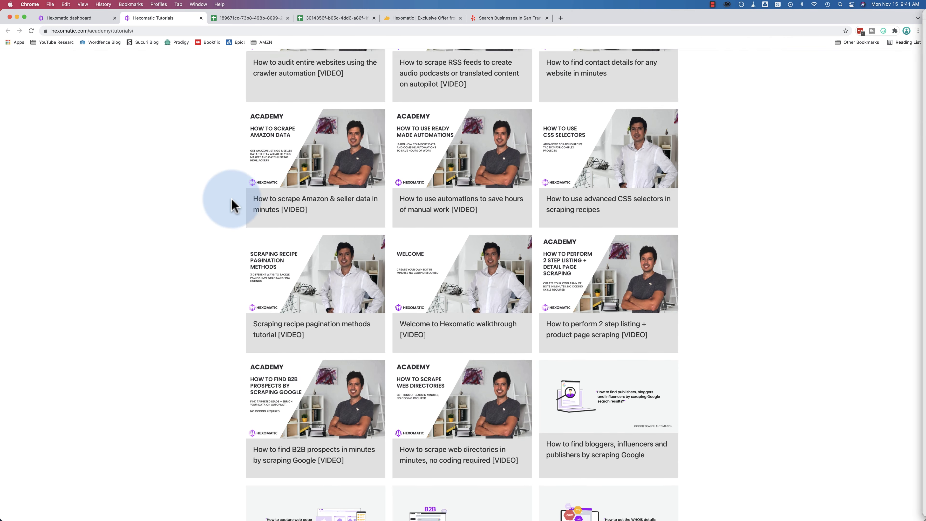
scroll(233, 206, down, 12)
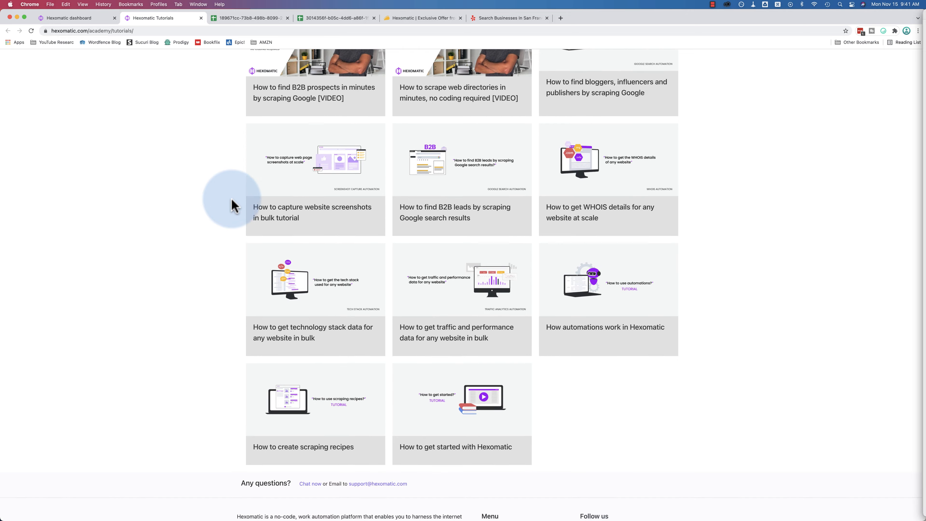
scroll(231, 199, down, 3)
scroll(232, 199, up, 15)
click(78, 19)
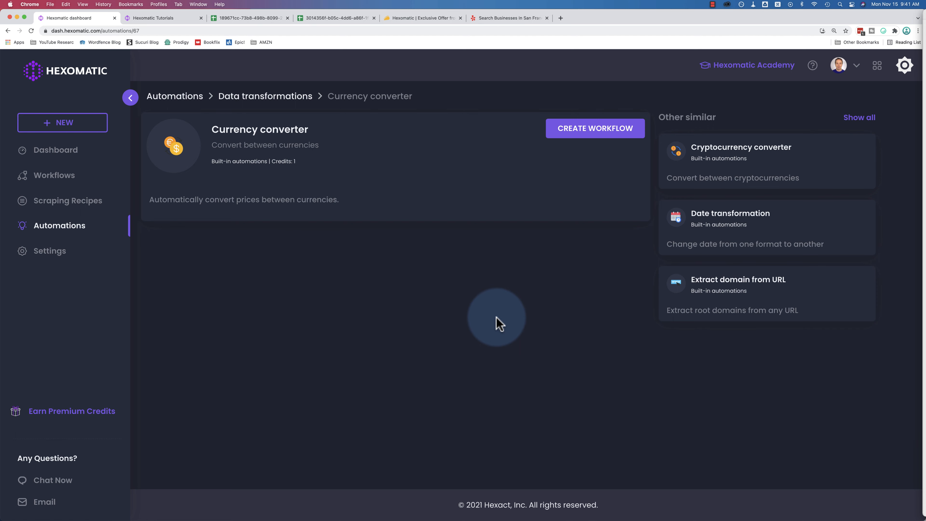
click(428, 19)
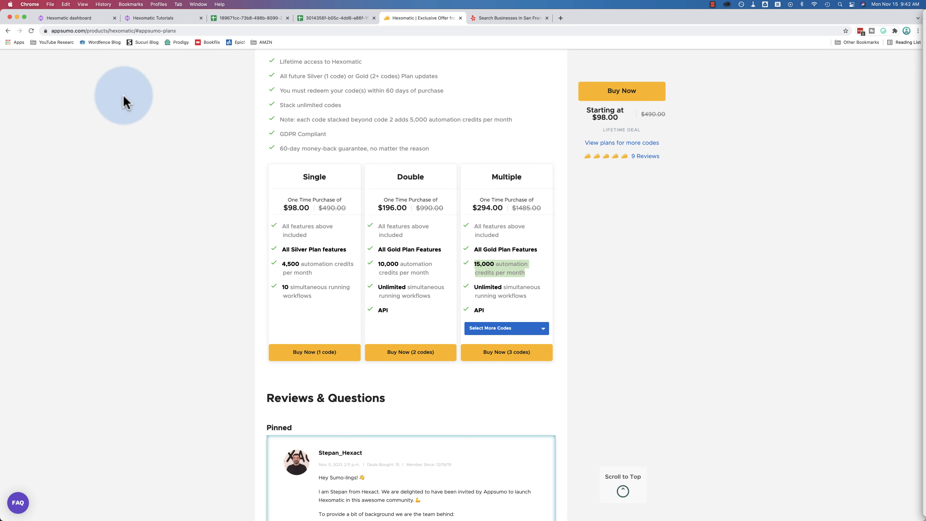
- Return to Hexomatic and open the start time/date scheduling settings of the Yelp City Scraper Workflow
click(84, 20)
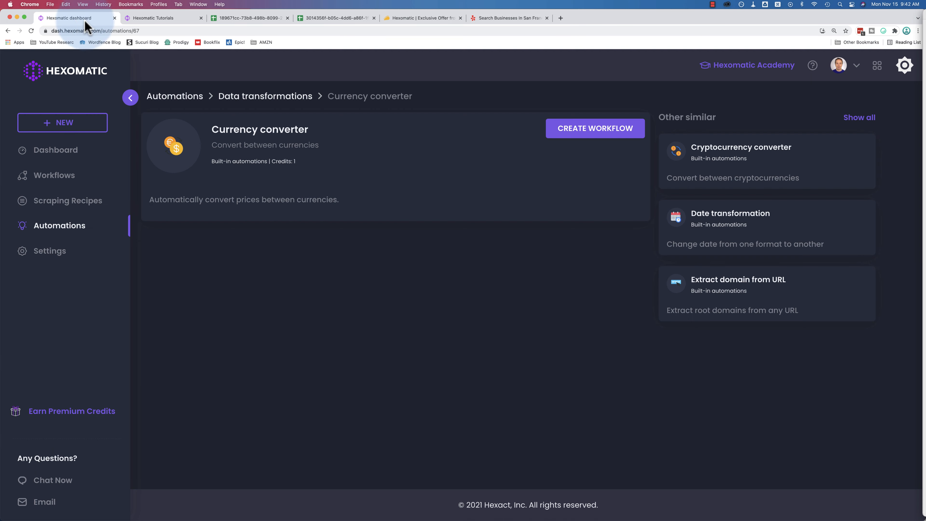
click(57, 183)
click(279, 183)
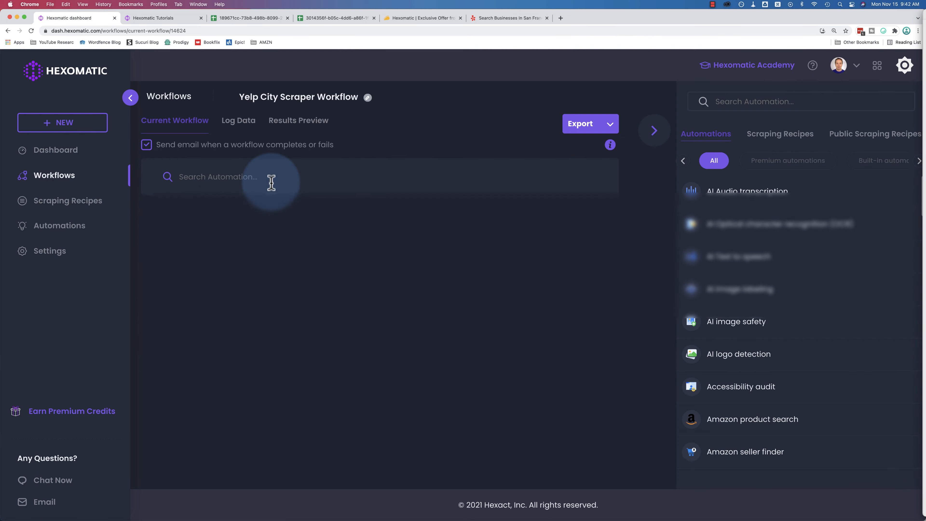
click(808, 474)
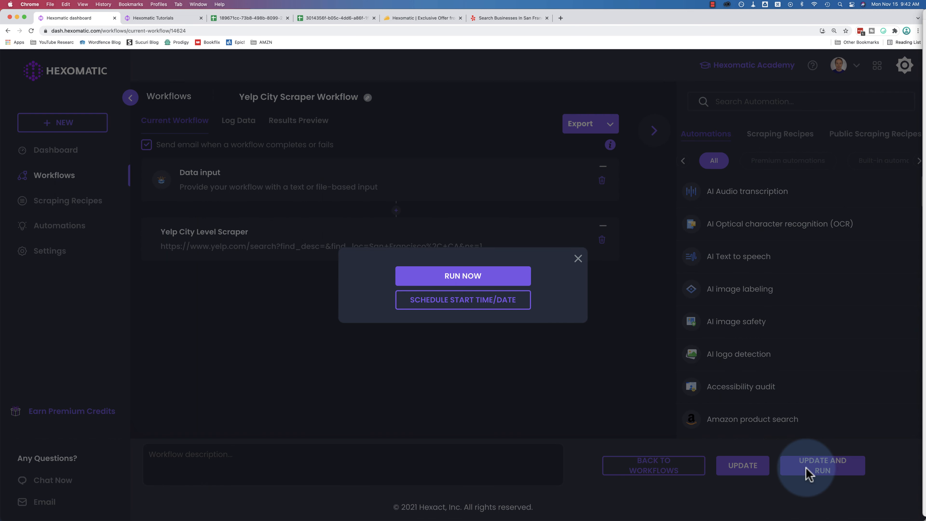
click(481, 305)
- Examine the start date calendar and the recurrence options in the workflow's schedule settings
click(406, 241)
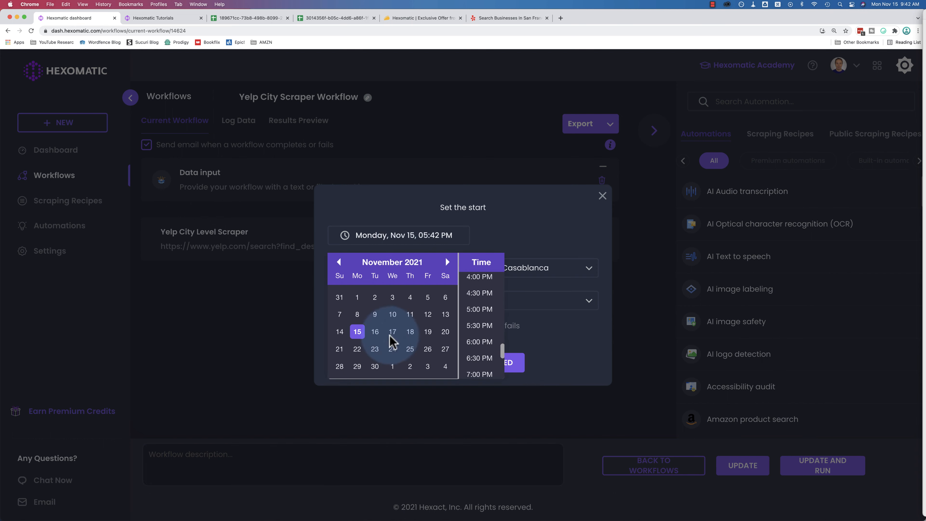
click(558, 332)
click(441, 306)
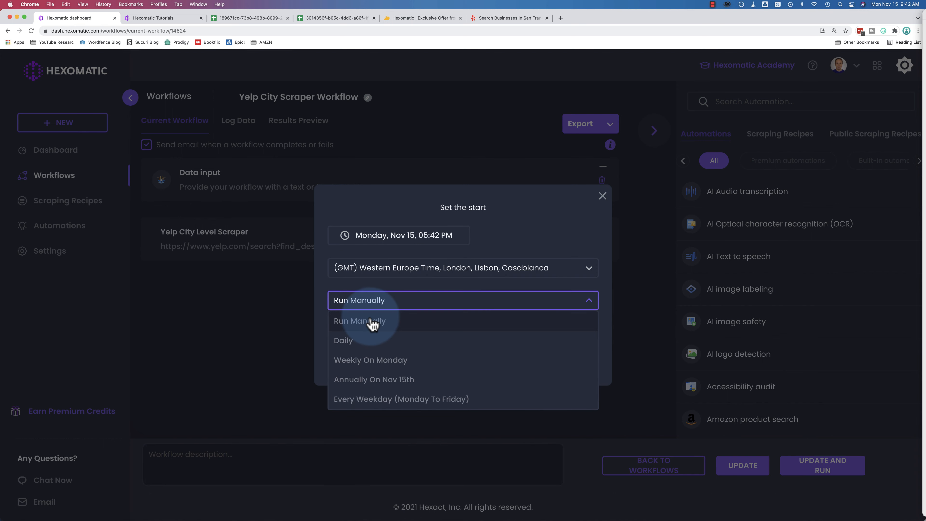
click(342, 325)
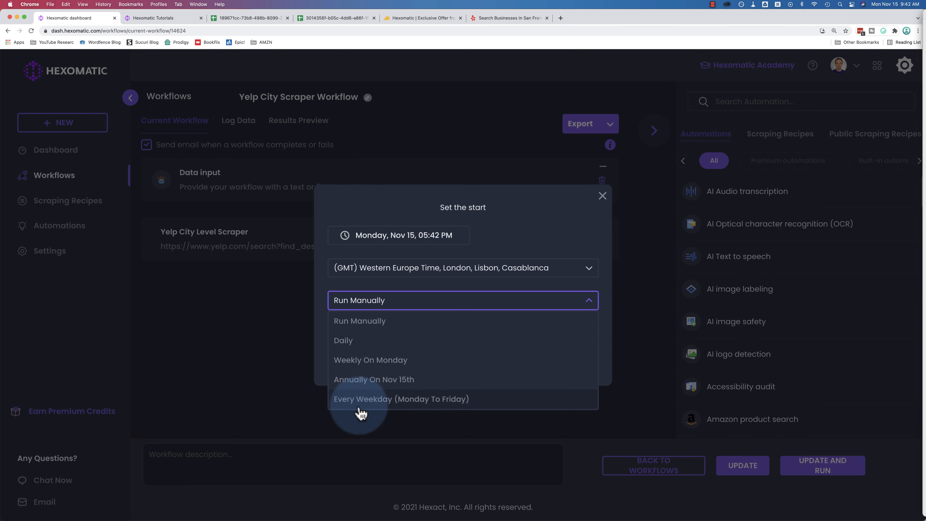
- Switch to the AppSumo plans and review the simultaneous workflow limits of the Single and Double plans and the Double plan's API feature
click(407, 18)
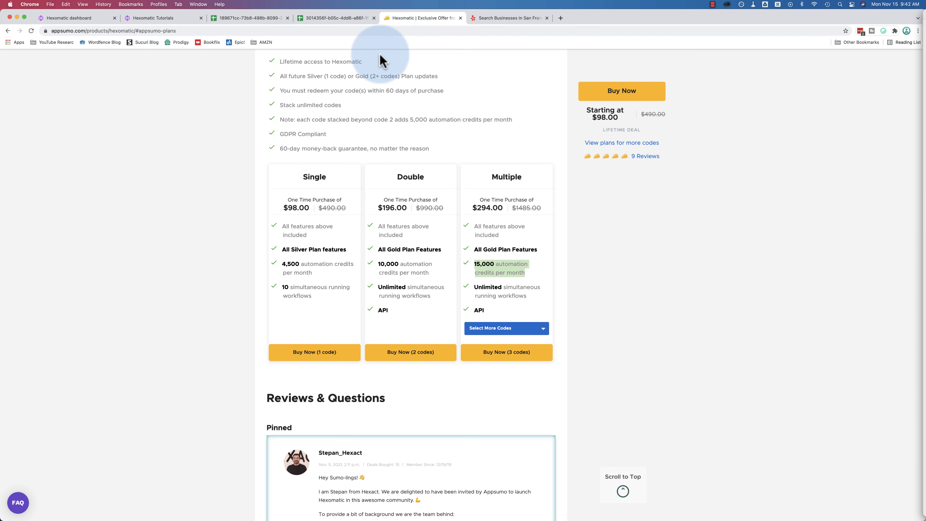
drag(282, 287, 313, 301)
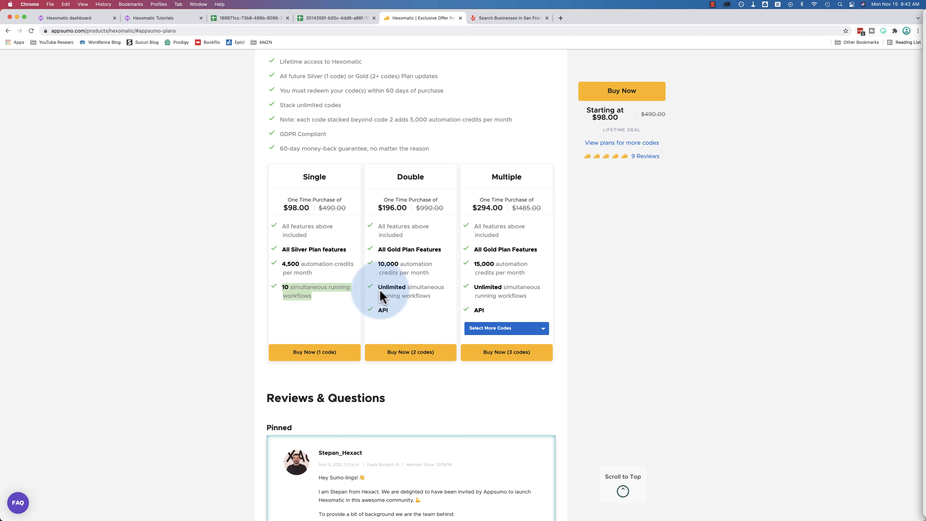
drag(378, 289, 433, 301)
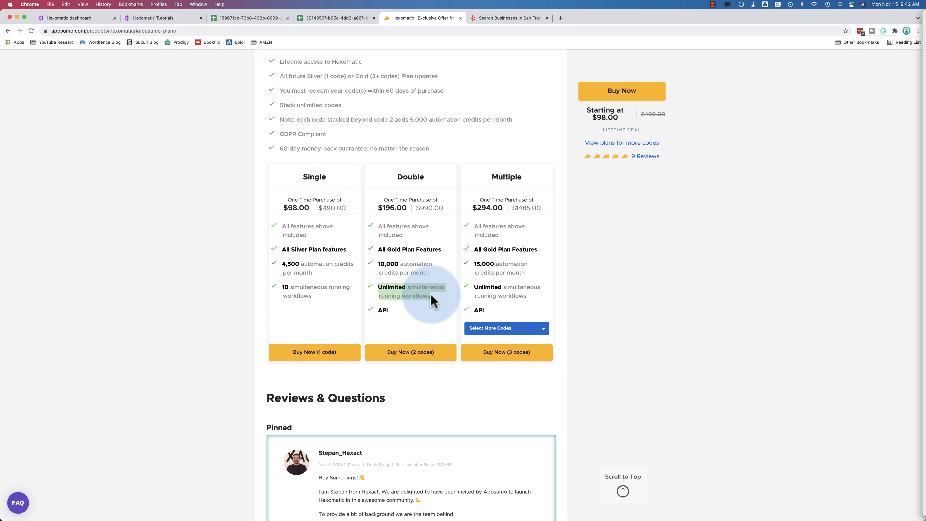
double_click(382, 309)
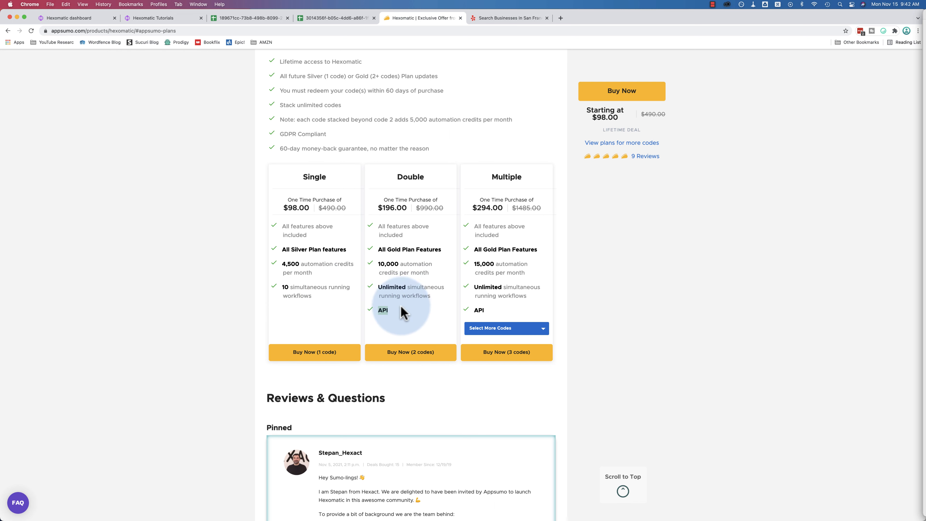
- Compare the Multiple plan's price and monthly automation credits for 10 codes and 3 codes
click(503, 328)
click(499, 426)
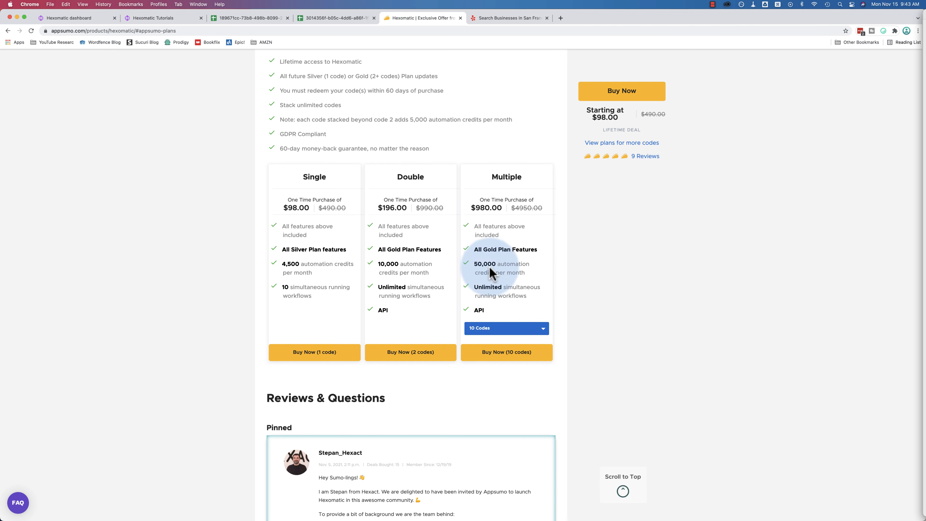
drag(472, 264, 513, 265)
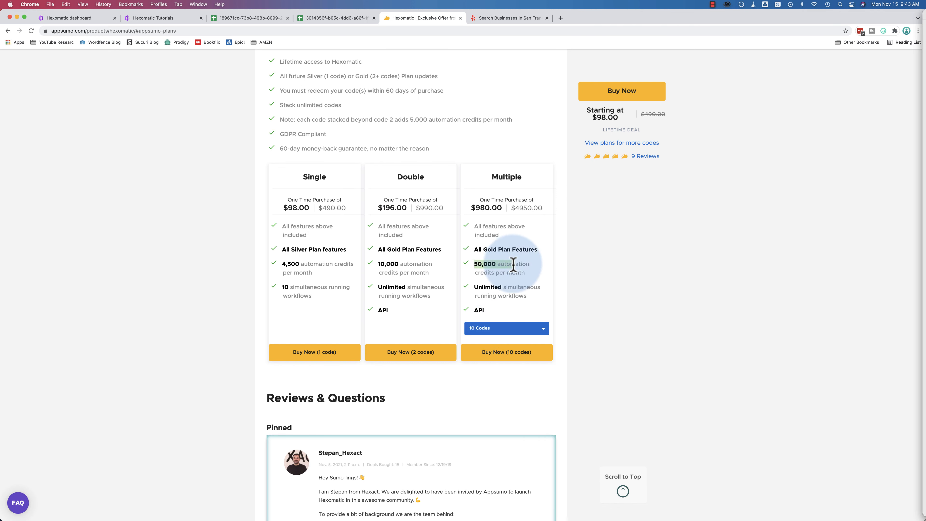
click(512, 265)
click(508, 335)
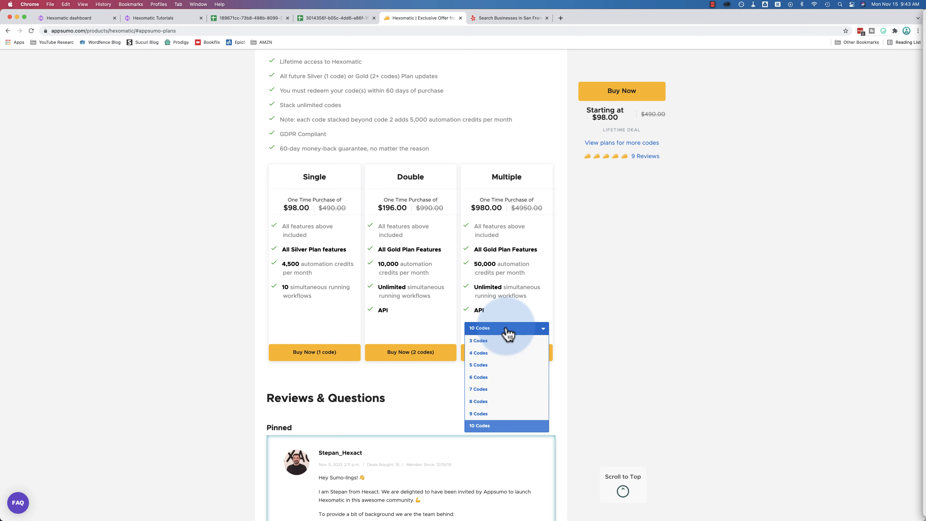
click(503, 341)
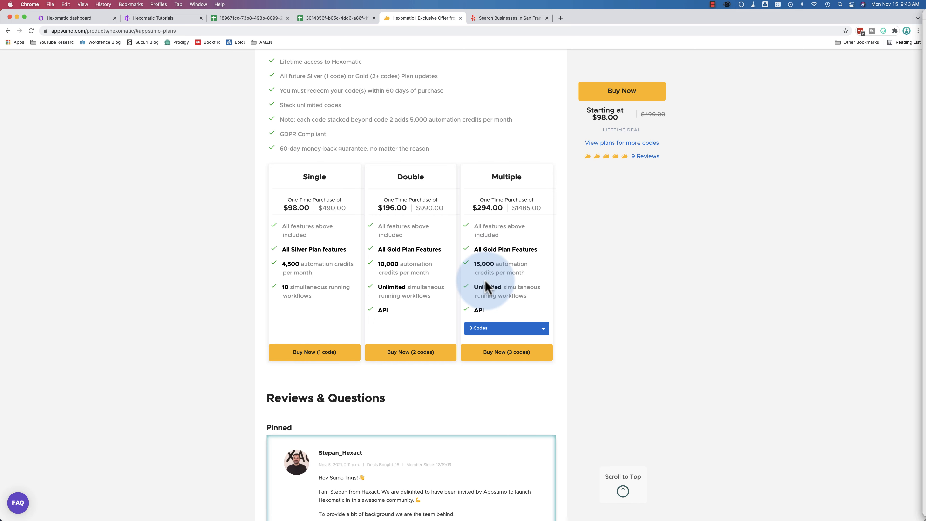
- Close the schedule settings in Hexomatic without scheduling and search the automations for "enri", clearing the search term again
click(86, 20)
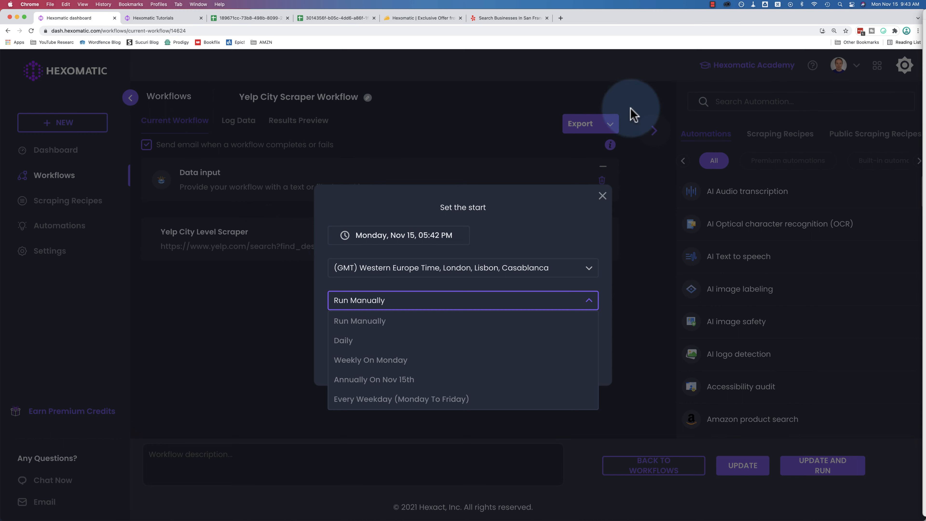
click(603, 196)
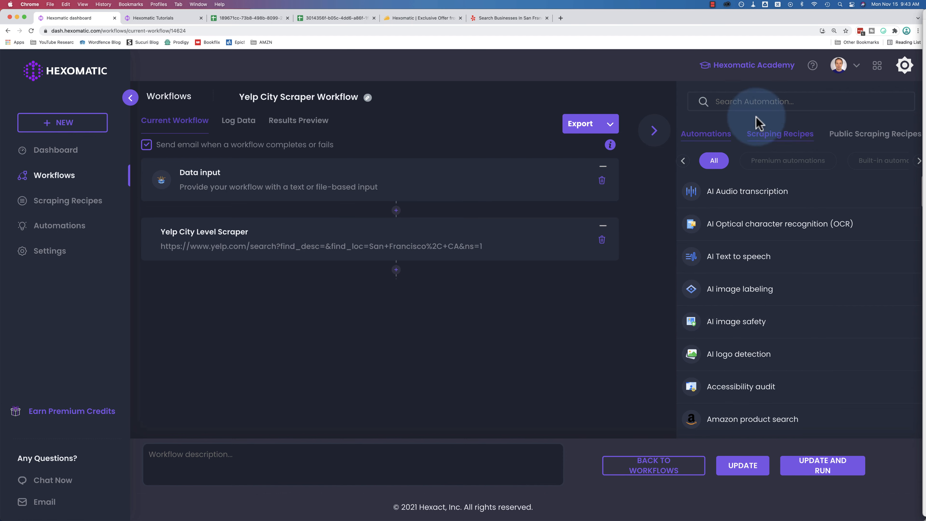
click(754, 100)
text(enri)
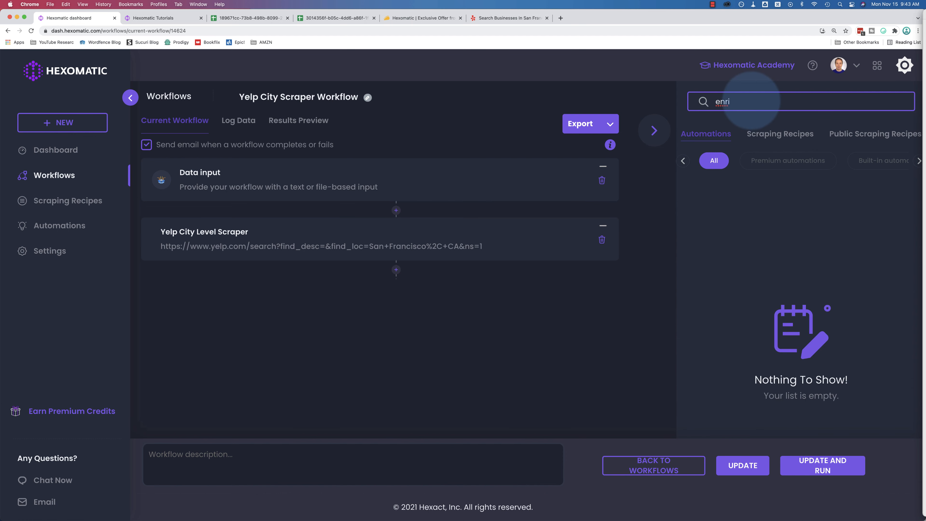
key(BackSpace)
key(BackSpace)
key(BackSpace)
key(BackSpace)
- Add the Discover Tech Stack automation to the end of the Yelp City Scraper Workflow, and leave for the workflows list discarding the changes
scroll(763, 272, down, 6)
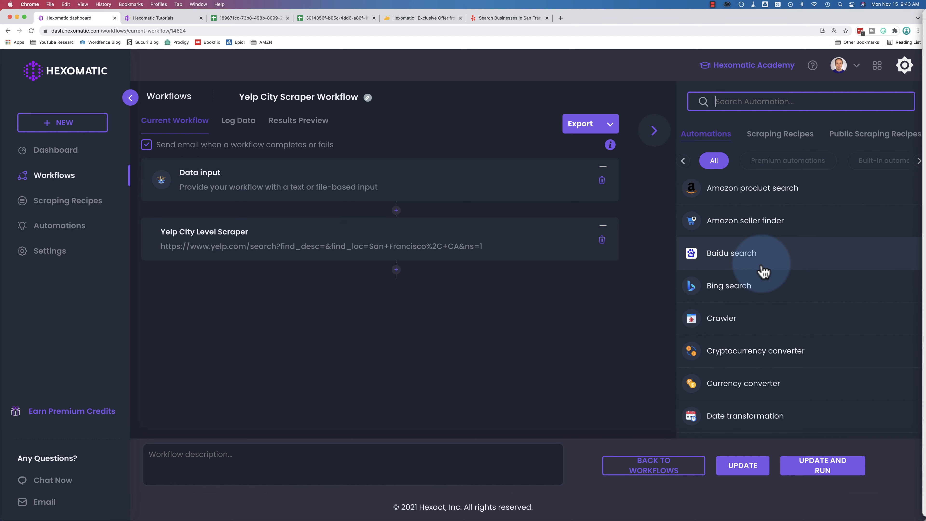
scroll(770, 316, down, 3)
scroll(769, 316, down, 5)
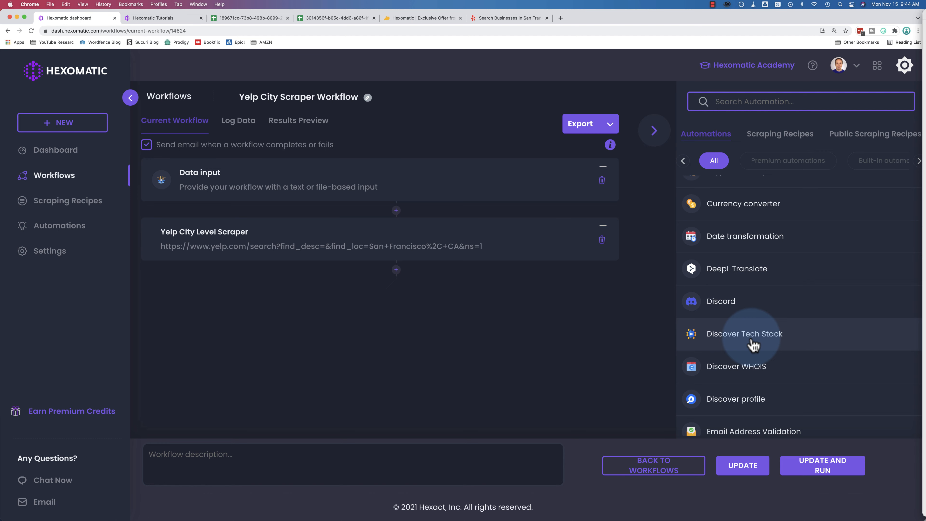
click(753, 344)
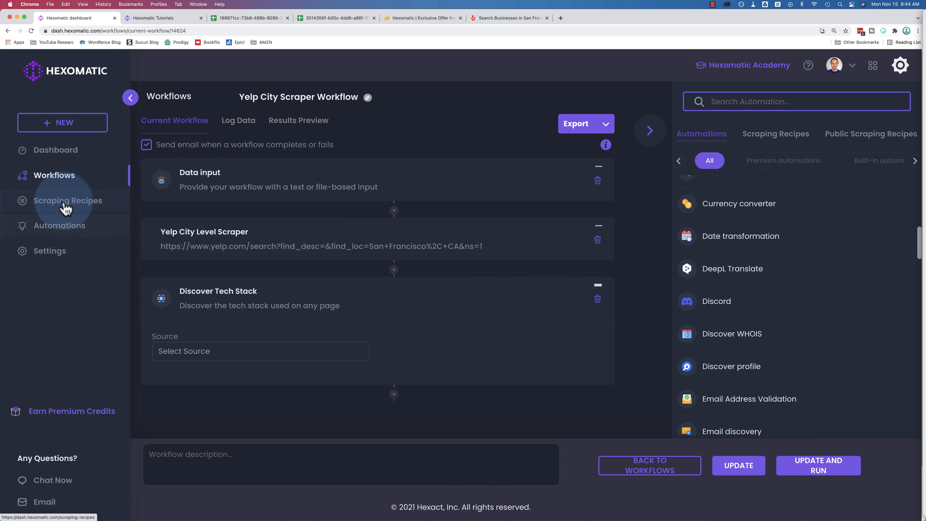
click(59, 174)
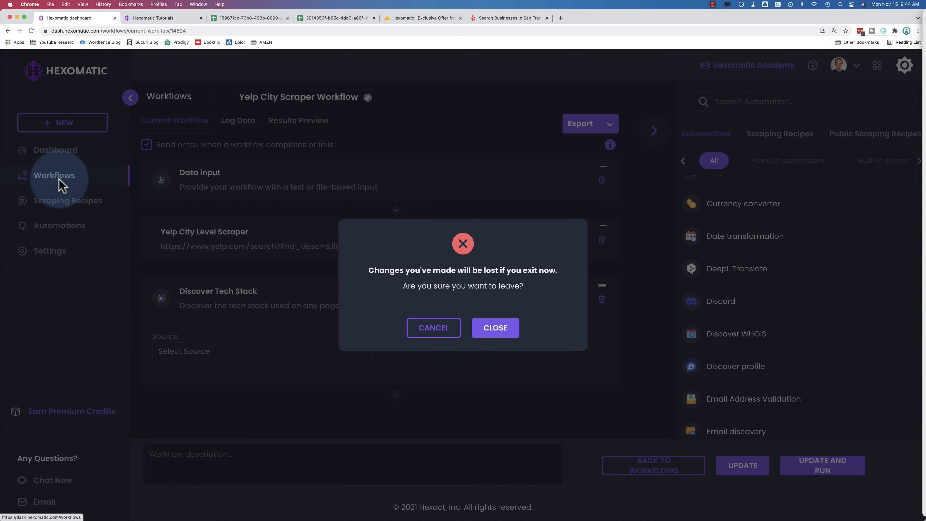
click(496, 327)
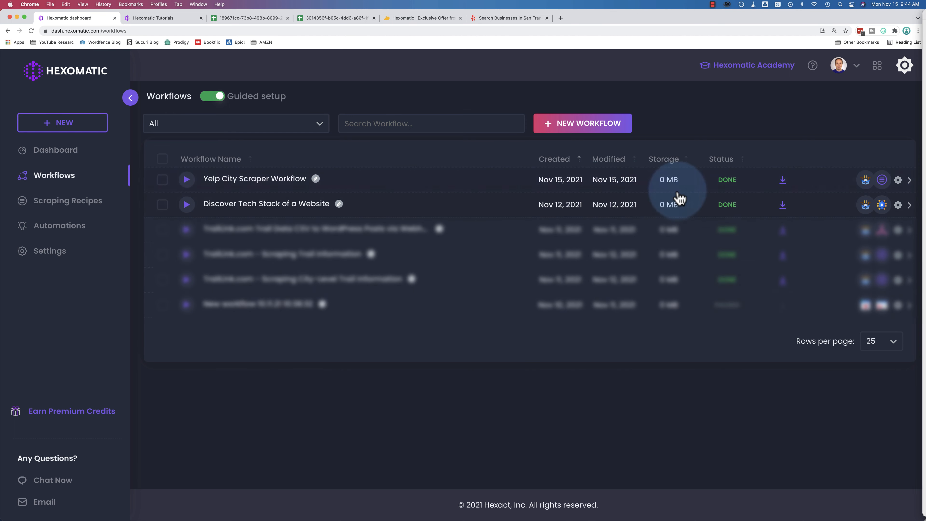
- Open the Discover Tech Stack of a Website workflow's results in Google Sheets and widen columns A and B to read the tech stack entry
click(783, 208)
click(458, 189)
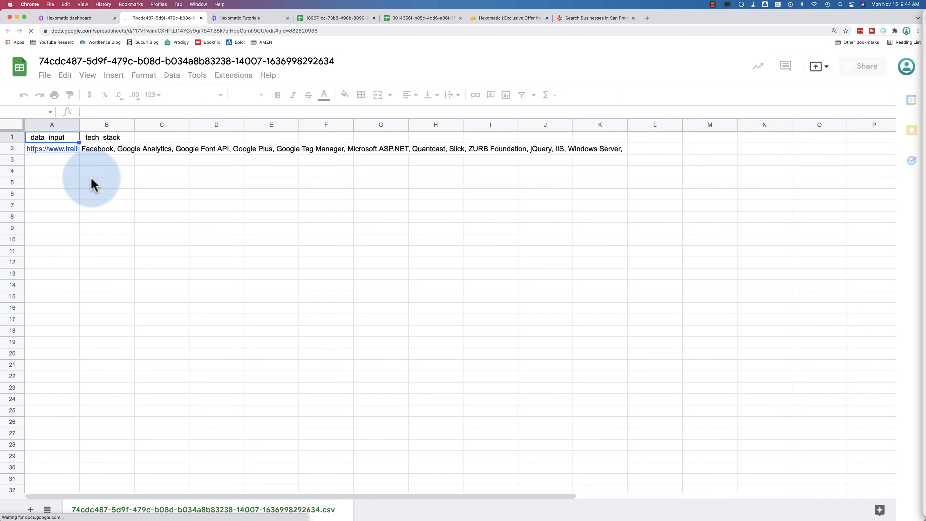
drag(80, 124, 169, 125)
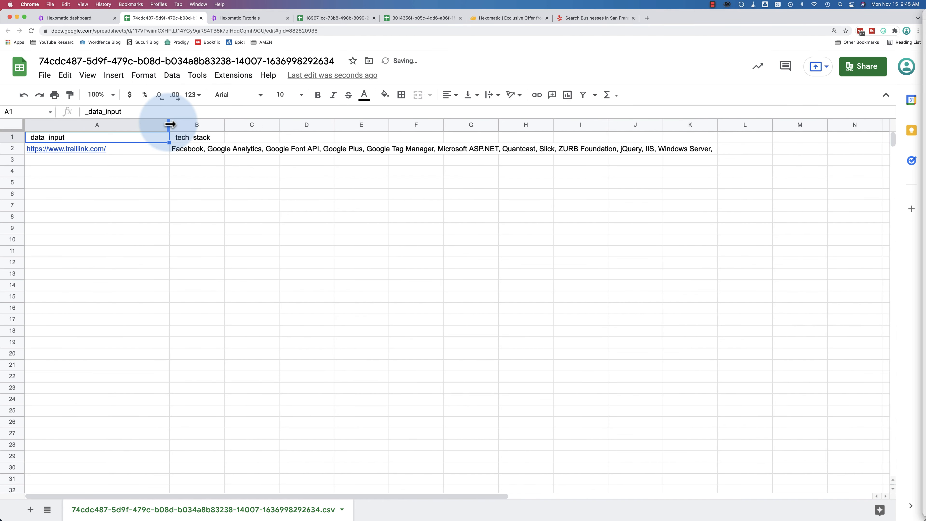
drag(224, 125, 292, 123)
click(204, 150)
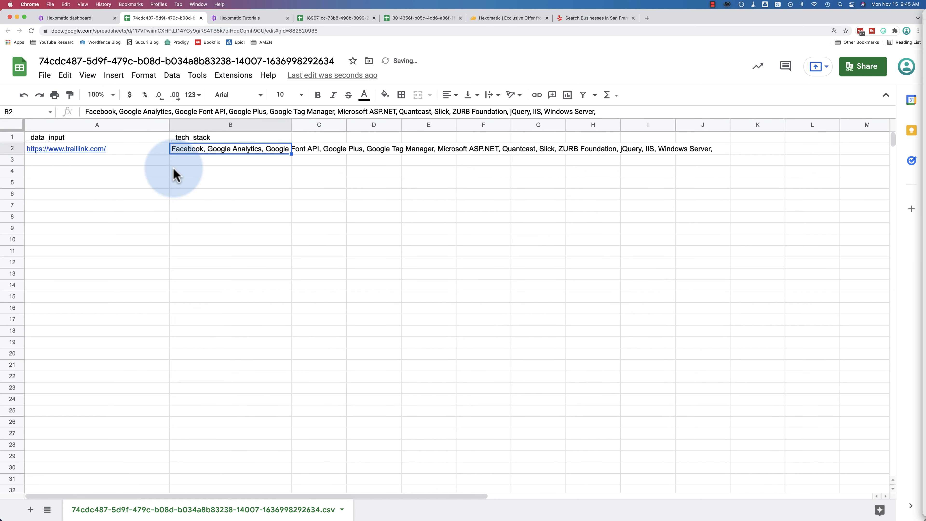